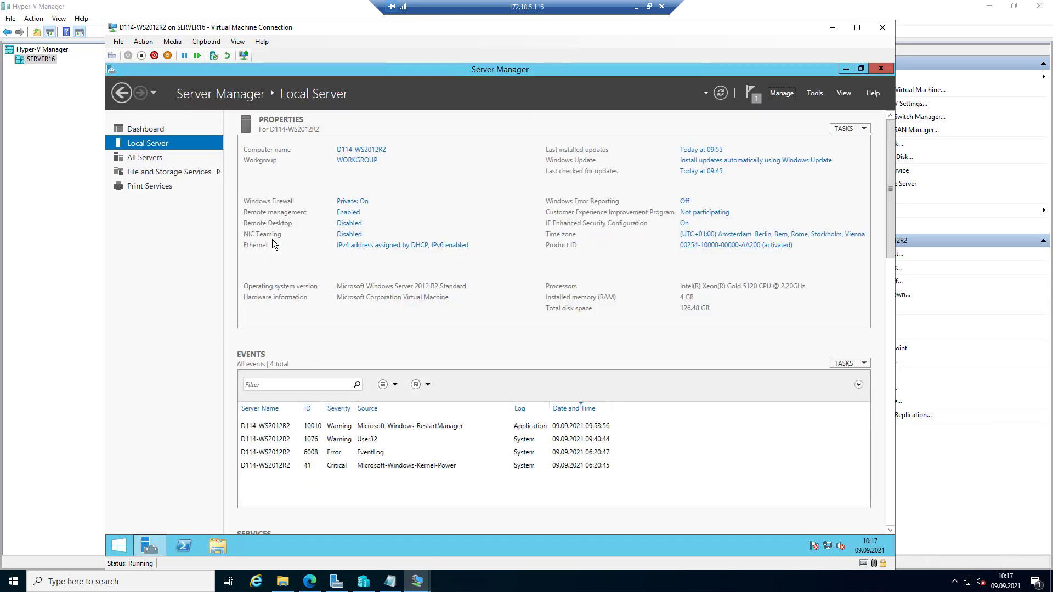
# - Bring up Server Manager's Local Server view for D114-WS2012R2 in the VM window
pyautogui.click(551, 578)
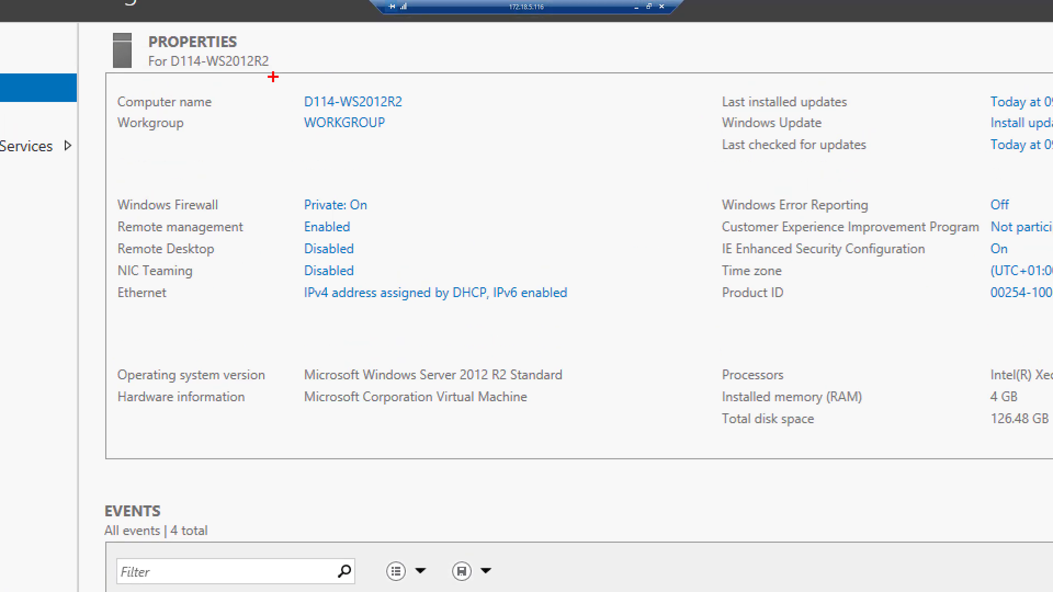
pyautogui.moveTo(272, 79); pyautogui.dragTo(430, 109)
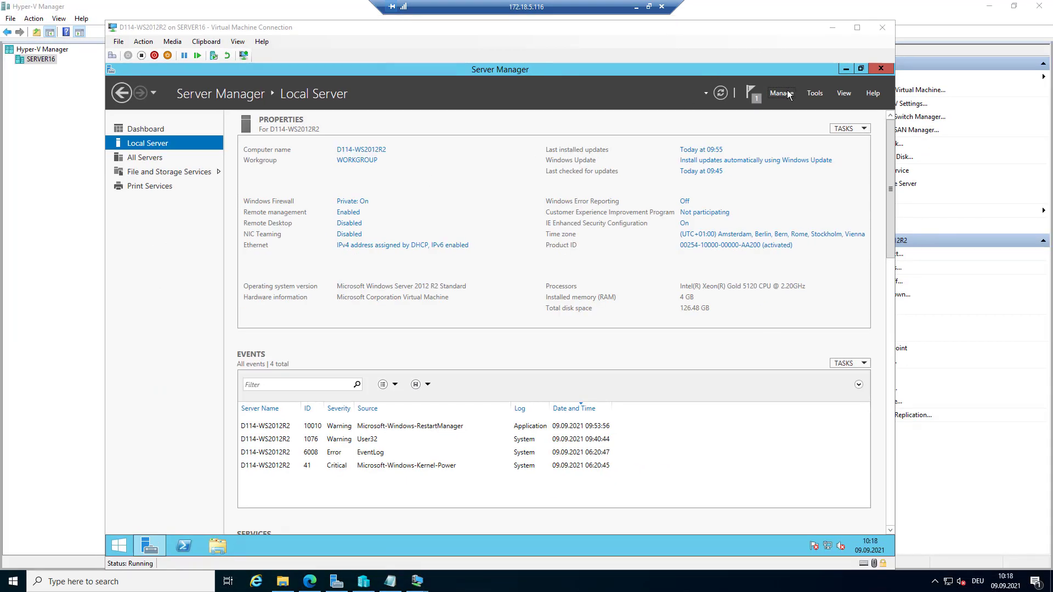
pyautogui.click(781, 93)
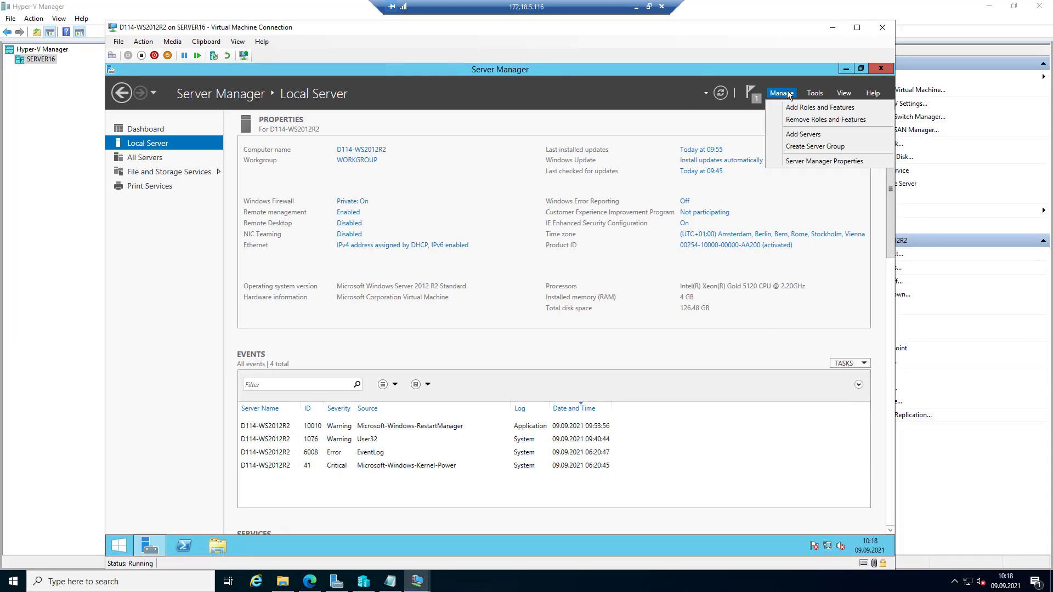
pyautogui.click(799, 107)
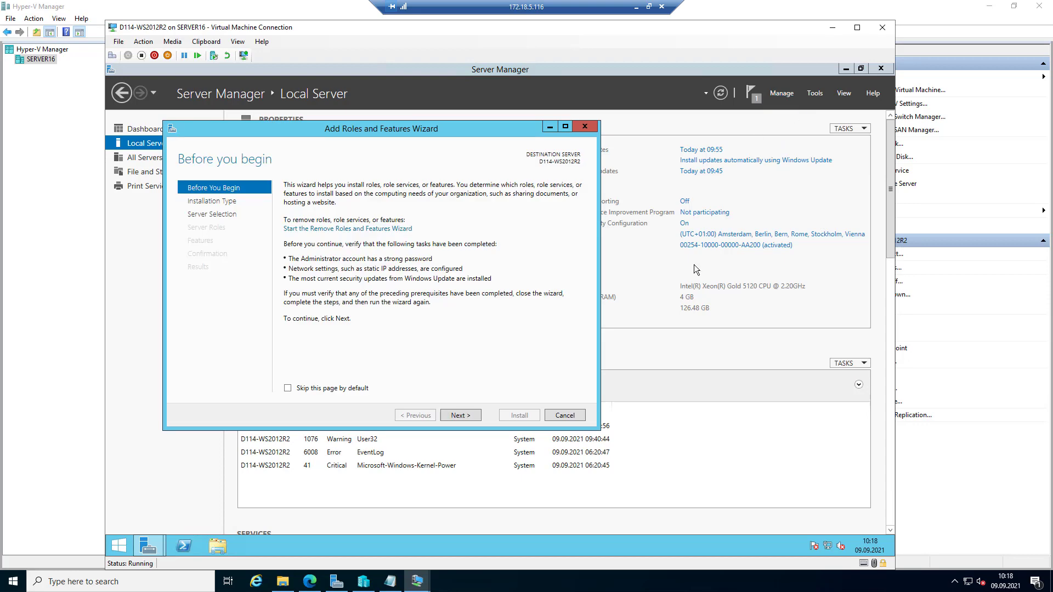
pyautogui.click(475, 418)
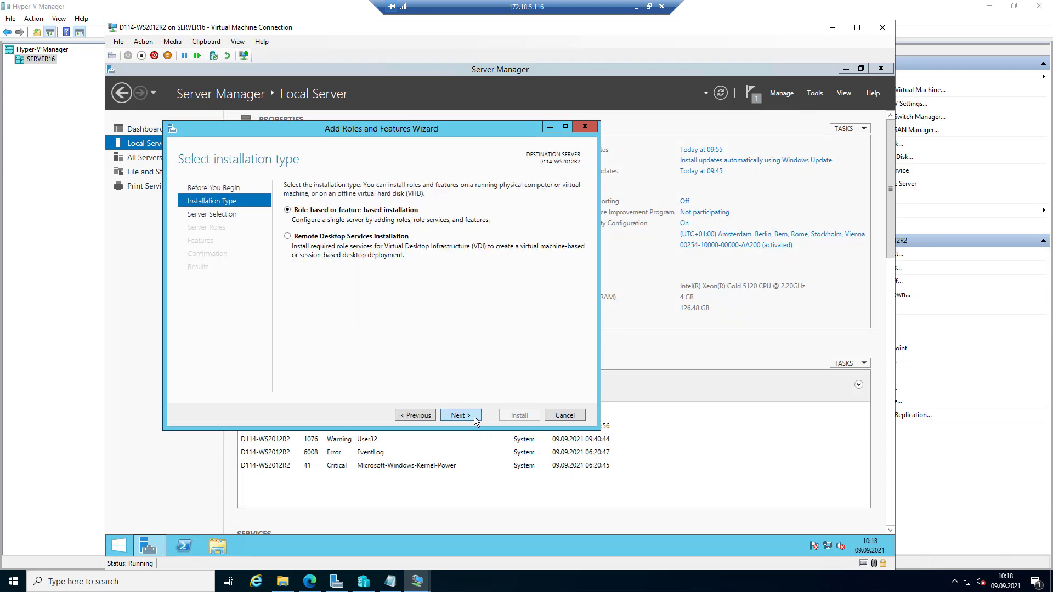
pyautogui.click(474, 420)
pyautogui.click(475, 420)
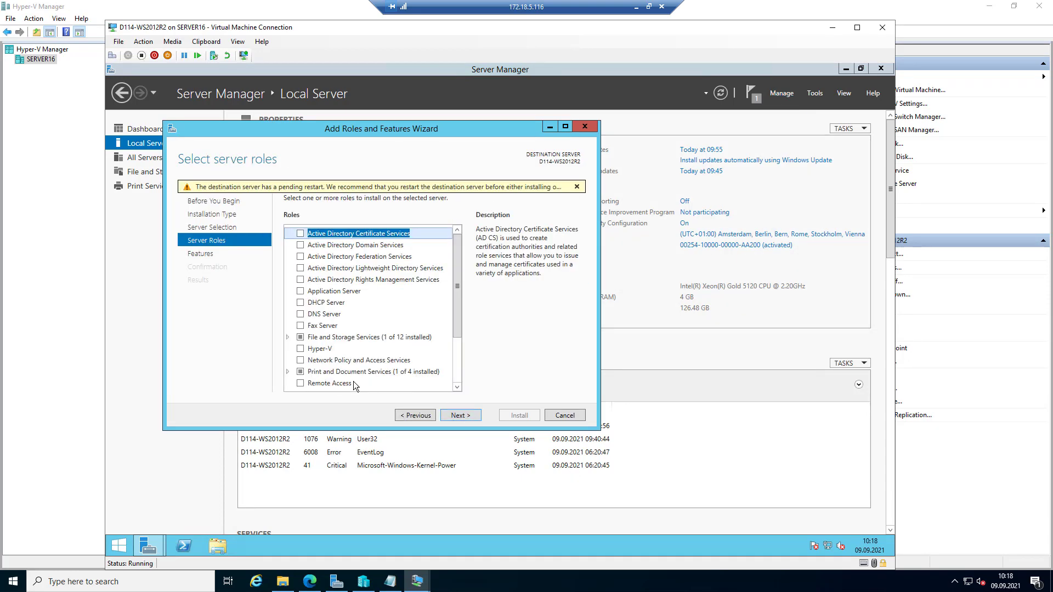
pyautogui.doubleClick(321, 372)
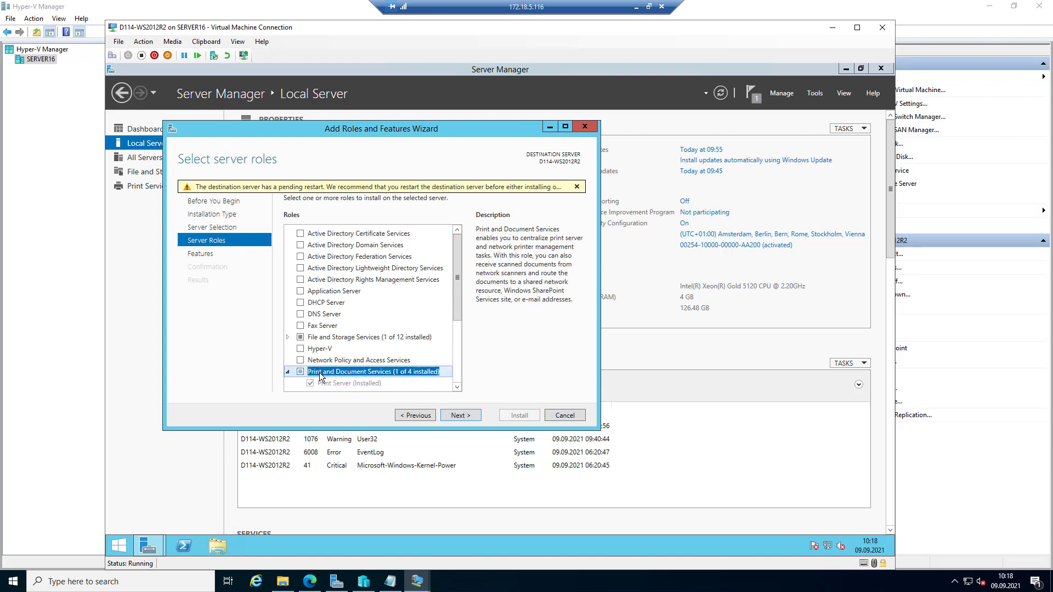
pyautogui.doubleClick(343, 338)
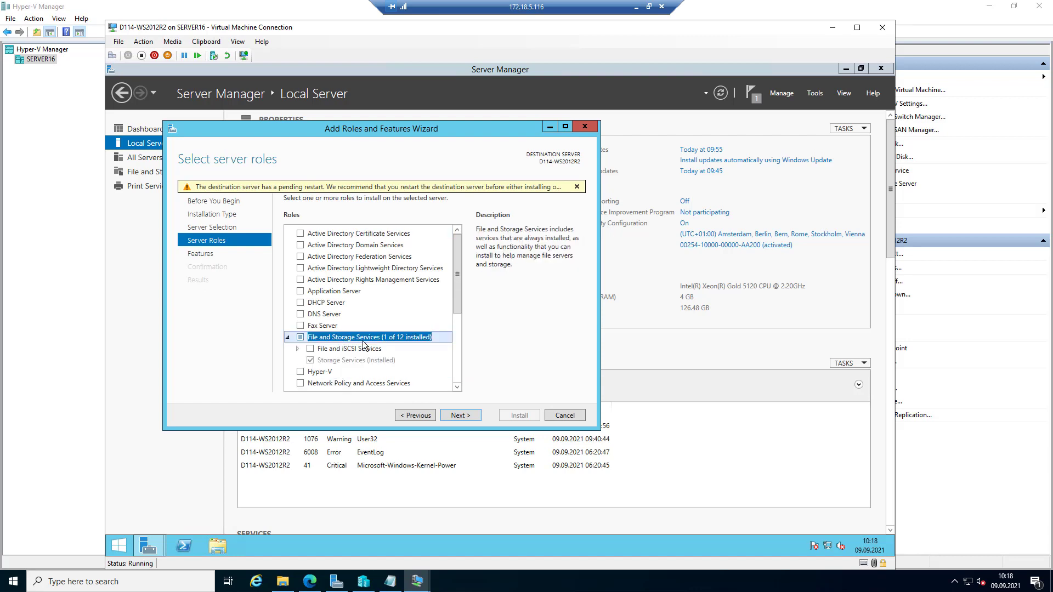
pyautogui.click(565, 416)
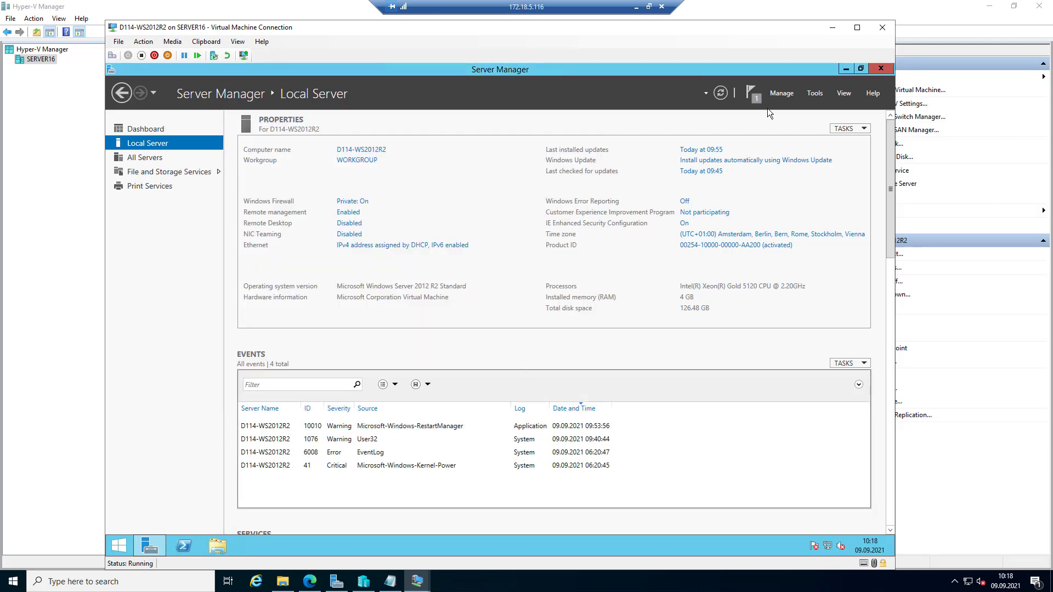
# - Change D114-WS2012R2's membership from WORKGROUP to the mhdemolab.de domain
pyautogui.click(376, 162)
pyautogui.click(381, 284)
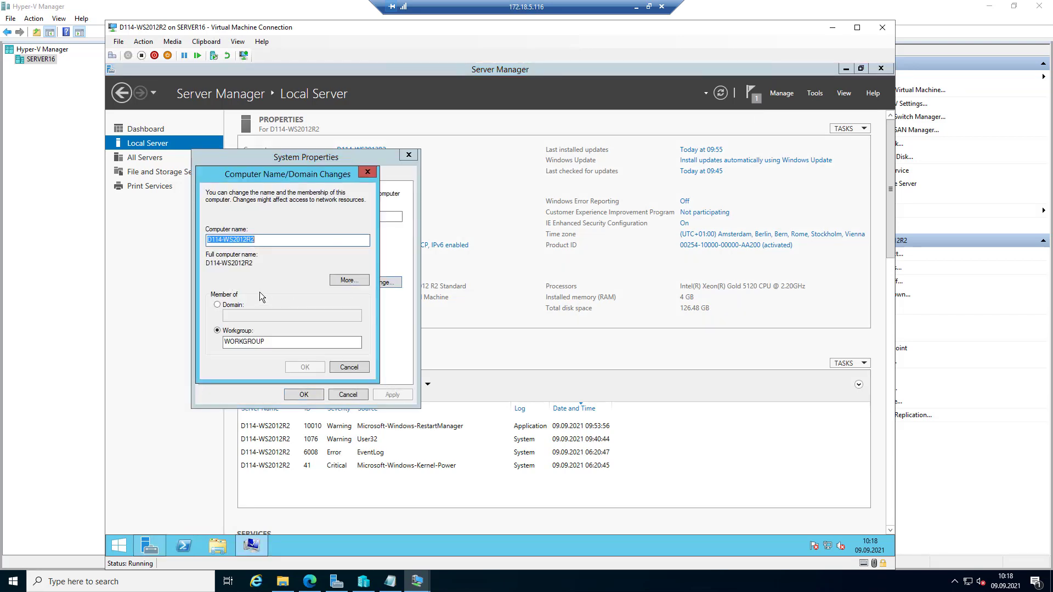
pyautogui.click(232, 306)
pyautogui.click(246, 312)
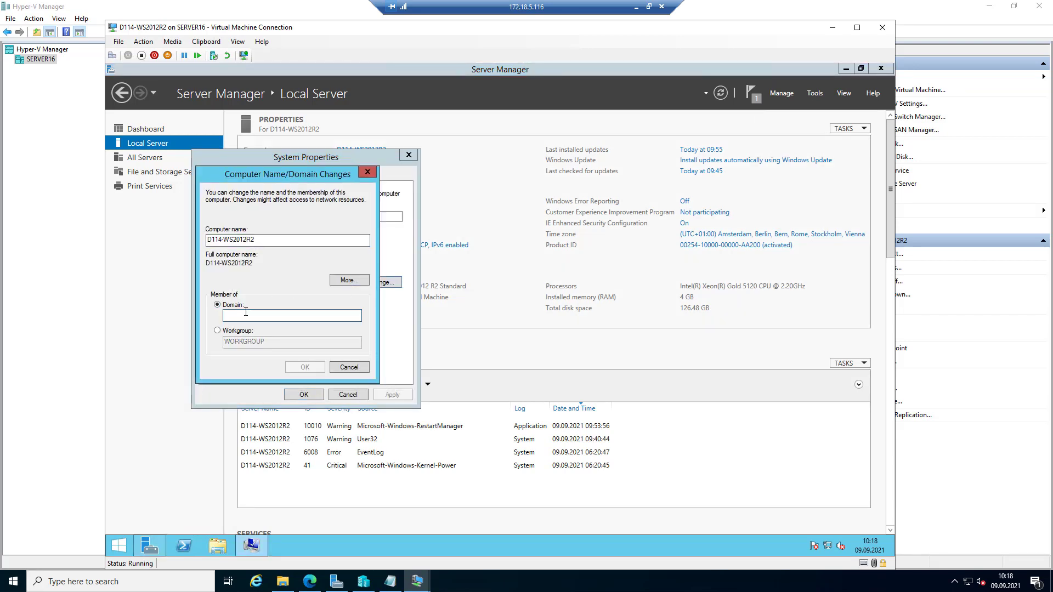
pyautogui.write('mhdemolab')
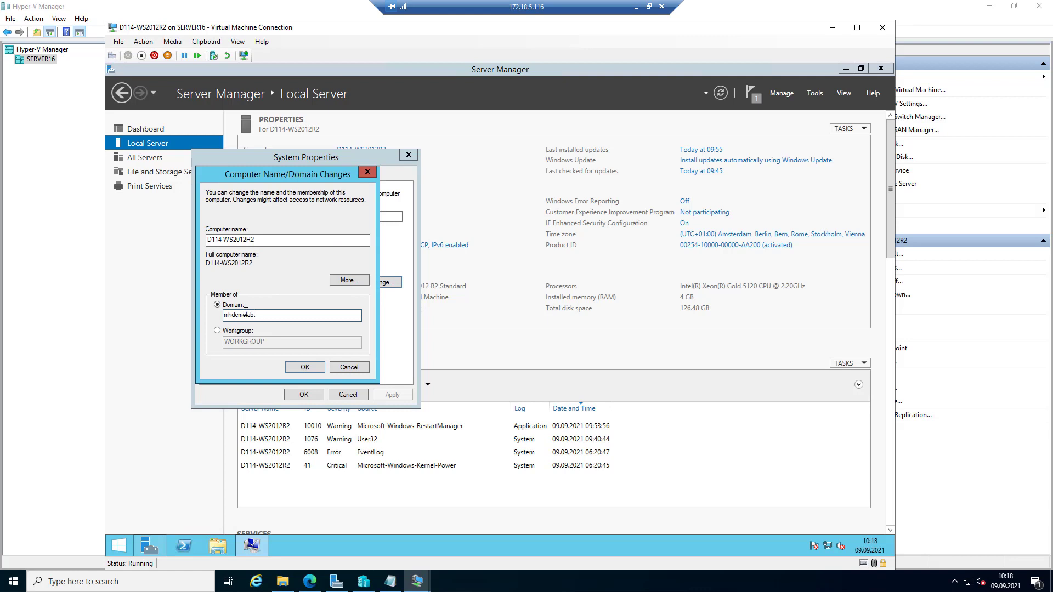
pyautogui.write('.')
pyautogui.click(311, 367)
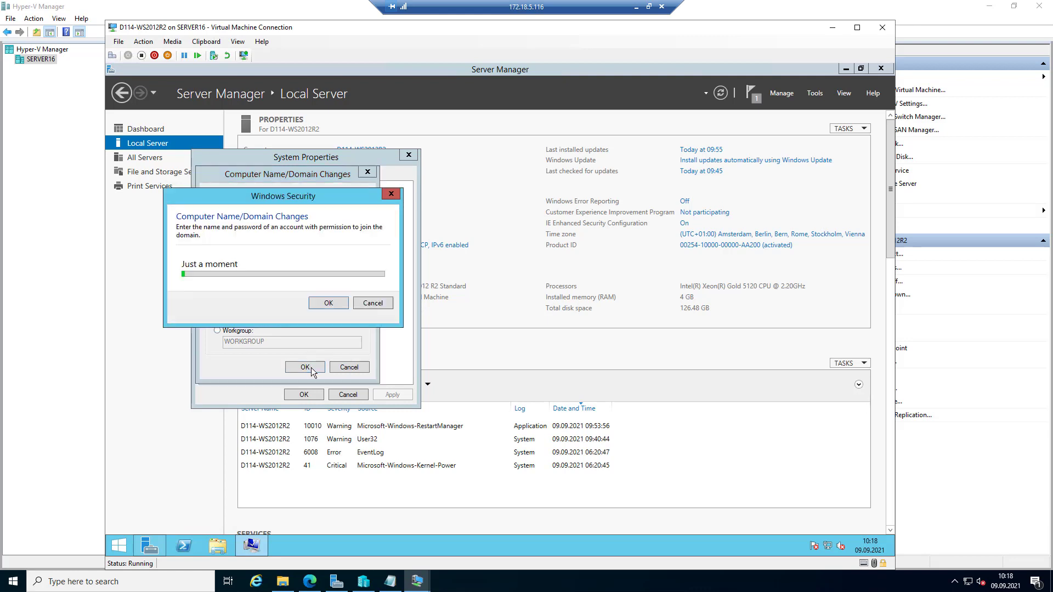
# - Authenticate with domain administrator credentials, acknowledge the welcome and restart notices, and close System Properties
pyautogui.write('adm')
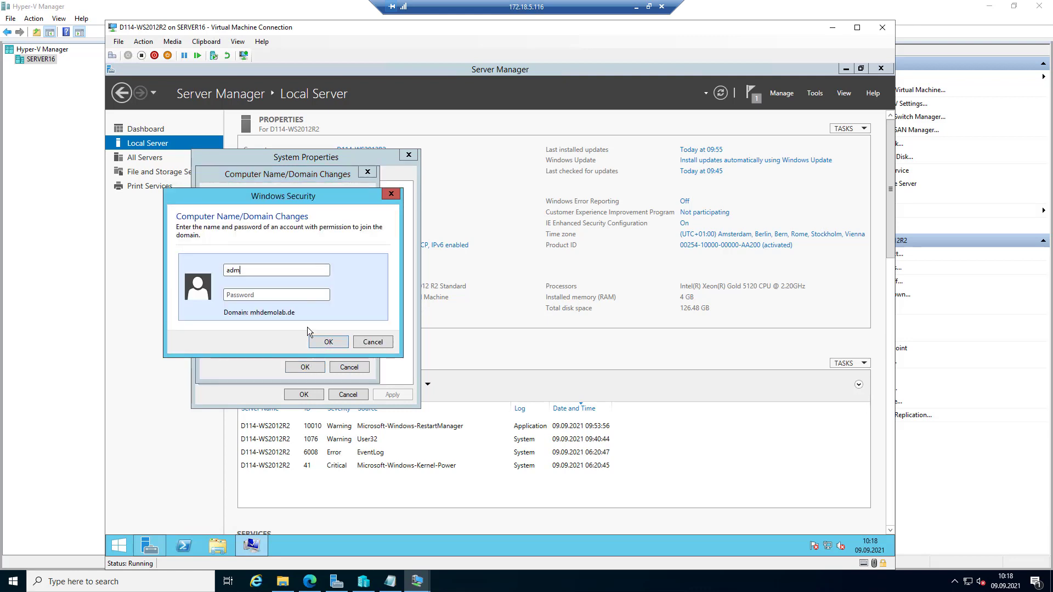
pyautogui.write('inistrator')
pyautogui.press('Tab')
pyautogui.write('********')
pyautogui.click(340, 338)
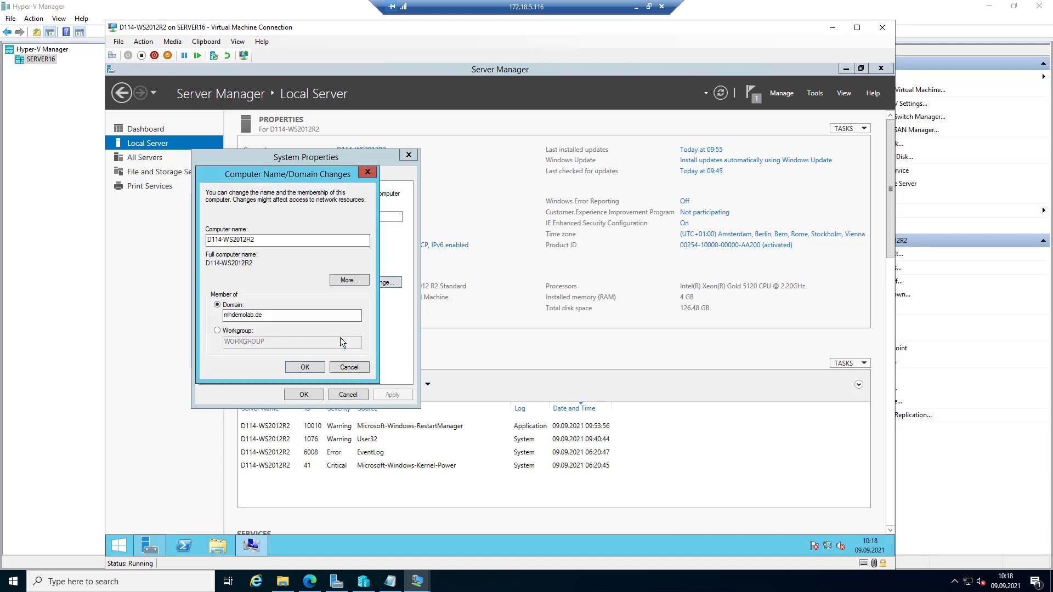
pyautogui.click(564, 346)
pyautogui.click(556, 323)
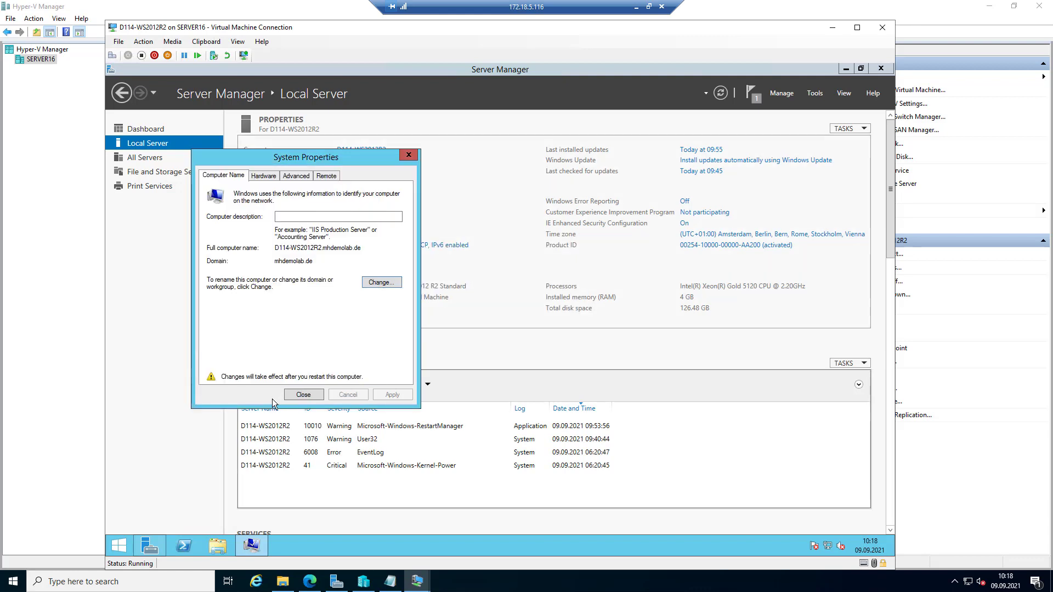
pyautogui.click(298, 396)
# - Restart the virtual machine now to apply the domain join
pyautogui.click(494, 316)
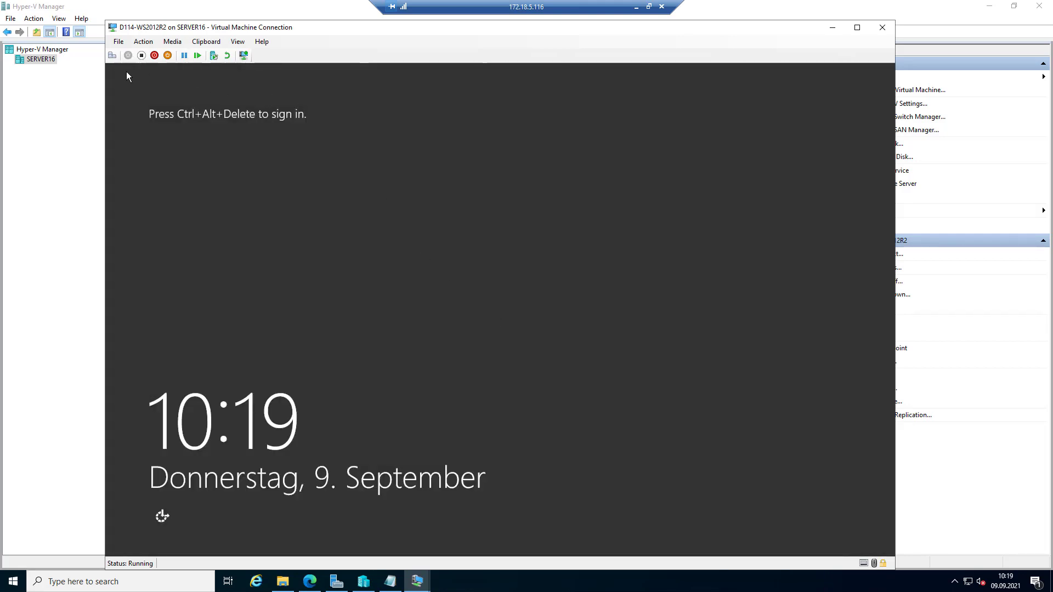
# - Sign in to the VM as the mhdemolab.de domain administrator through Other user
pyautogui.click(112, 55)
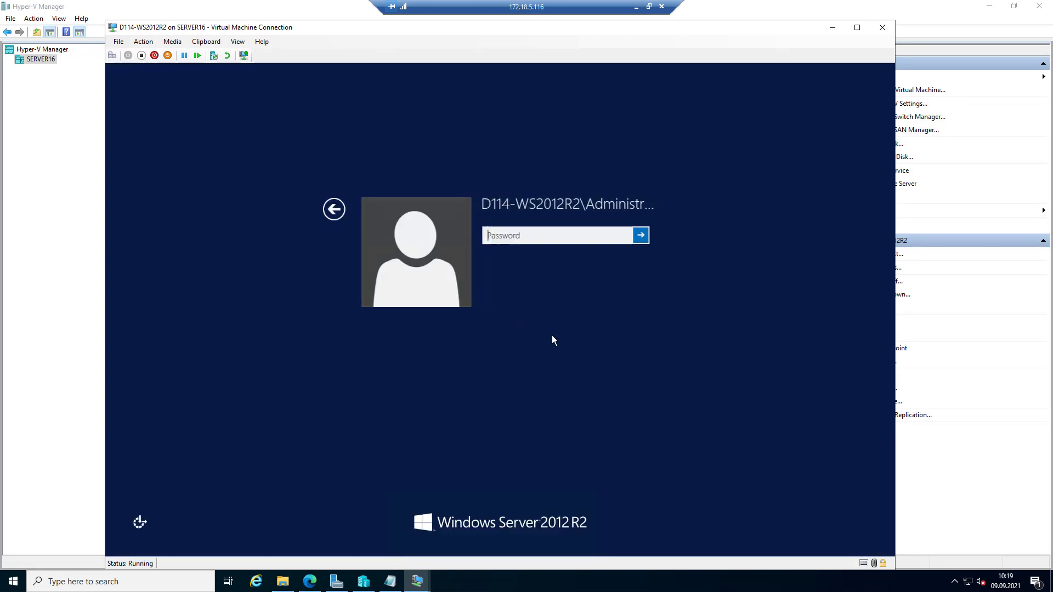
pyautogui.click(329, 210)
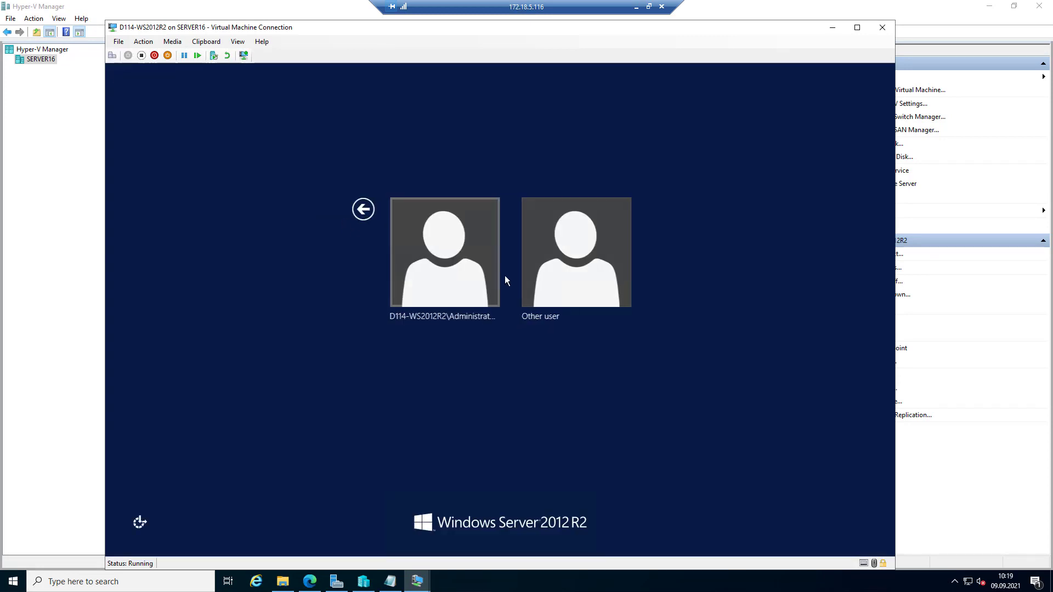
pyautogui.click(560, 275)
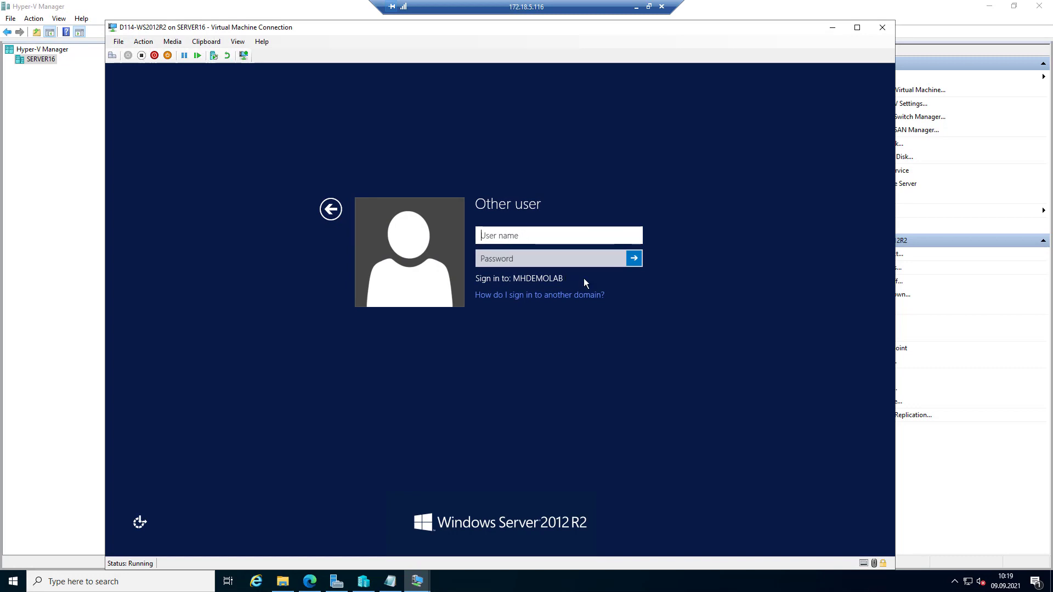
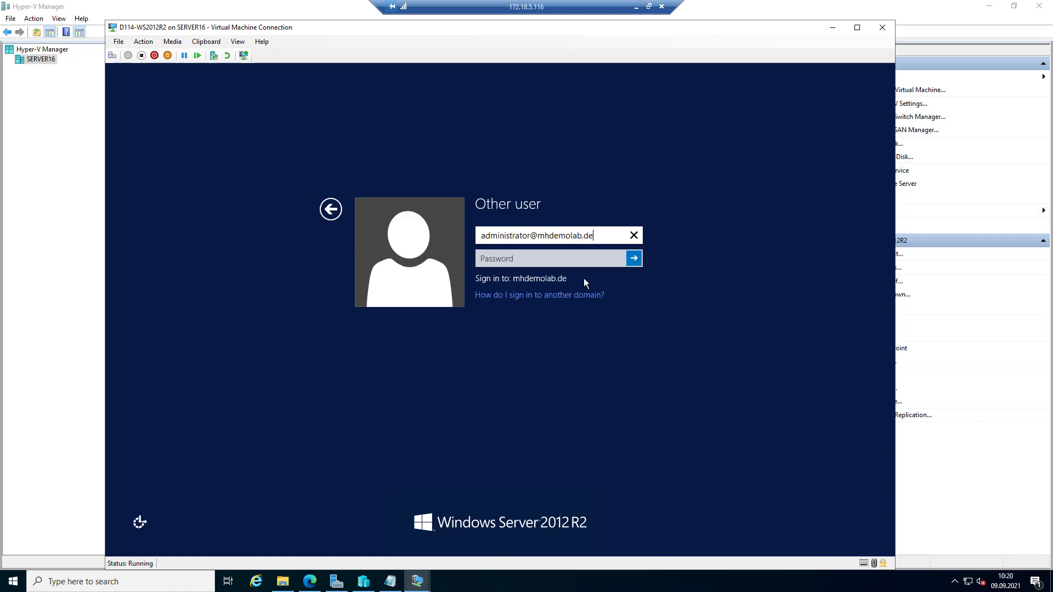
pyautogui.press('Tab')
pyautogui.write('•••••••')
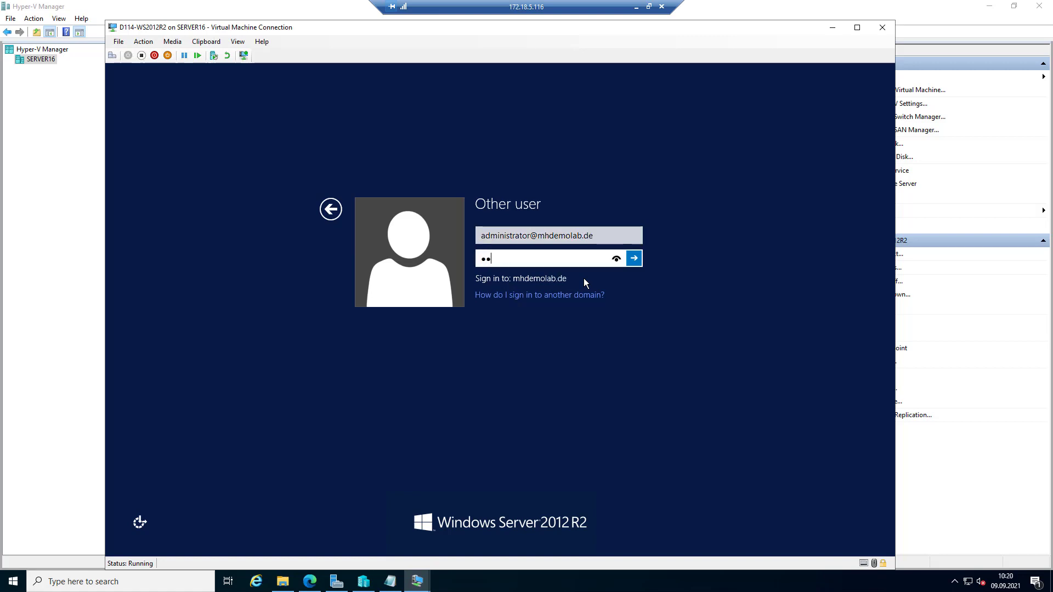
pyautogui.press('Return')
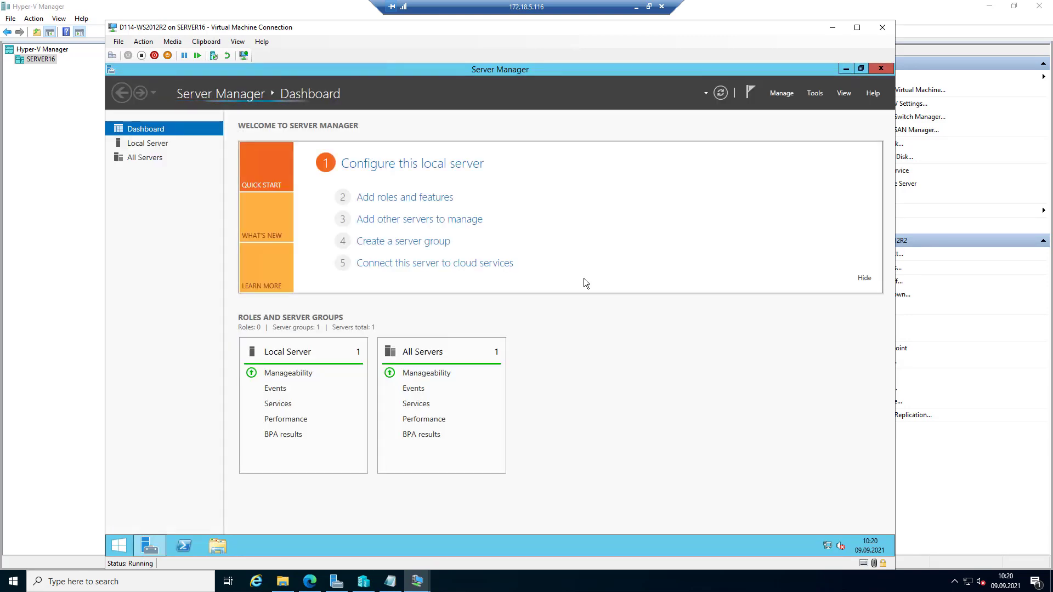
# - Minimize Server Manager and create a new folder on the desktop
pyautogui.click(843, 69)
pyautogui.rightClick(154, 197)
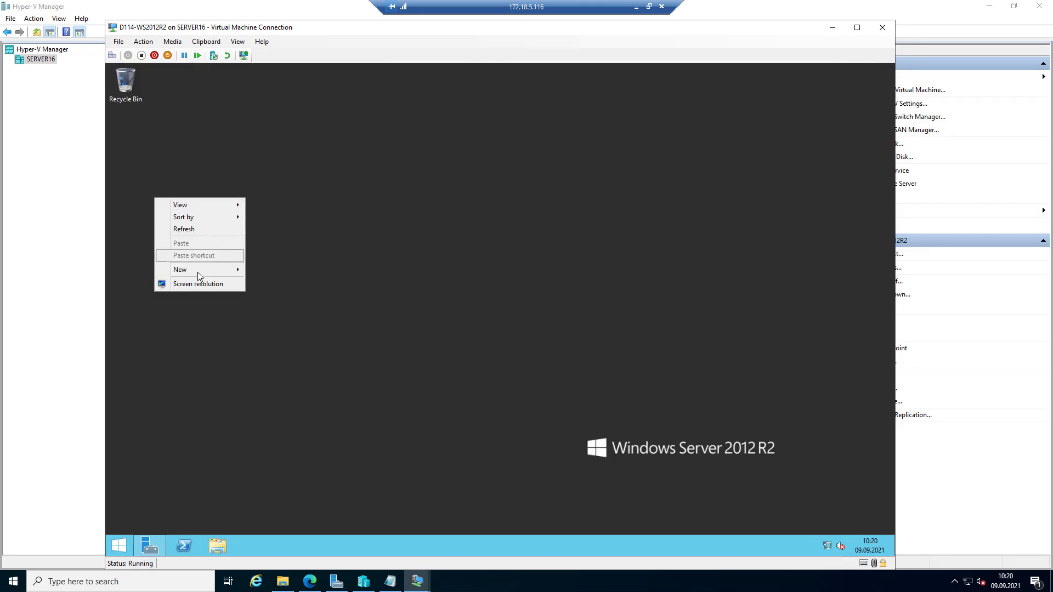
pyautogui.moveTo(199, 270)
pyautogui.click(306, 271)
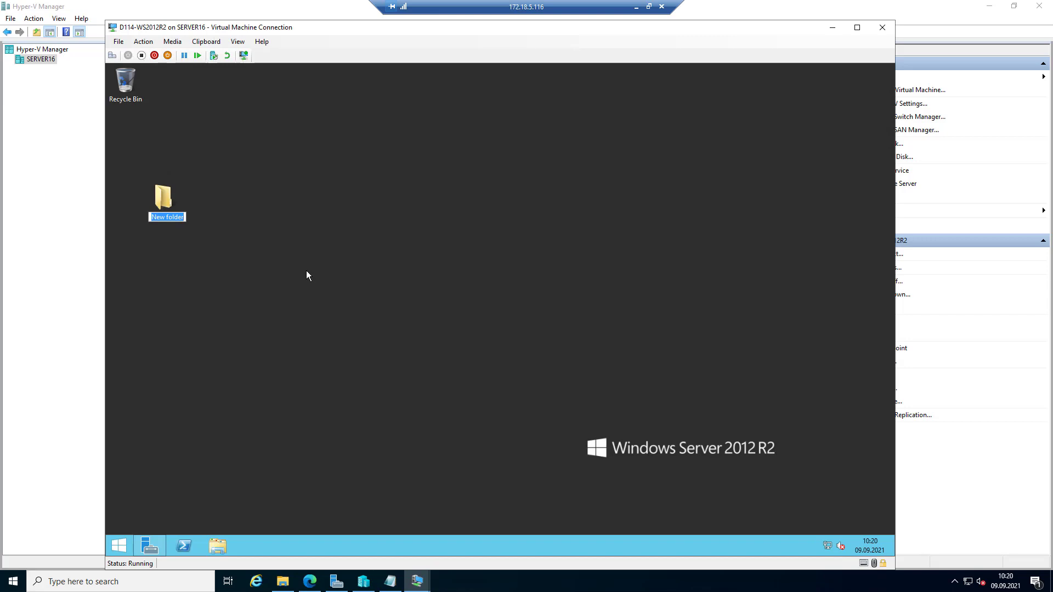
# - Name the new folder Demo01 and place it top left, just below the Recycle Bin
pyautogui.write('Demo01')
pyautogui.press('Return')
pyautogui.moveTo(167, 204); pyautogui.dragTo(129, 128)
pyautogui.click(294, 446)
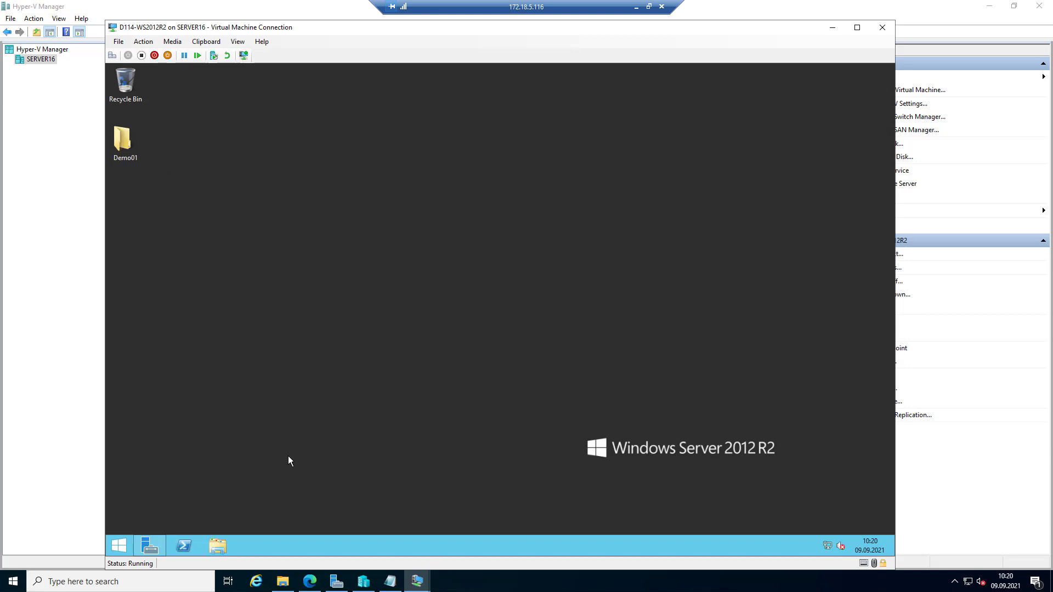
# - Browse File Explorer to DVD Drive (D:) under This PC and launch setup
pyautogui.click(214, 545)
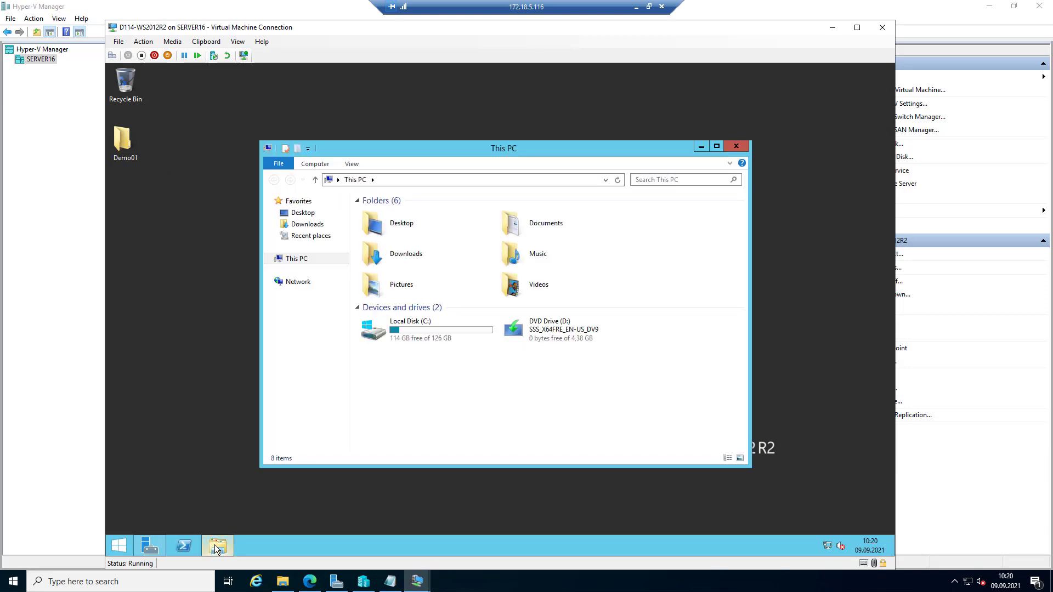
pyautogui.click(271, 258)
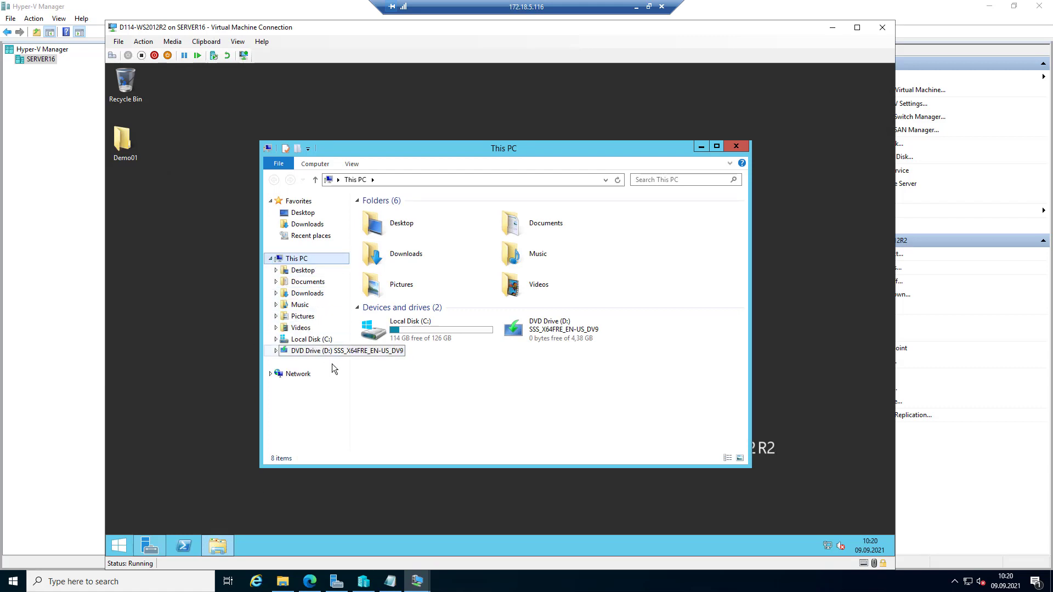
pyautogui.click(316, 351)
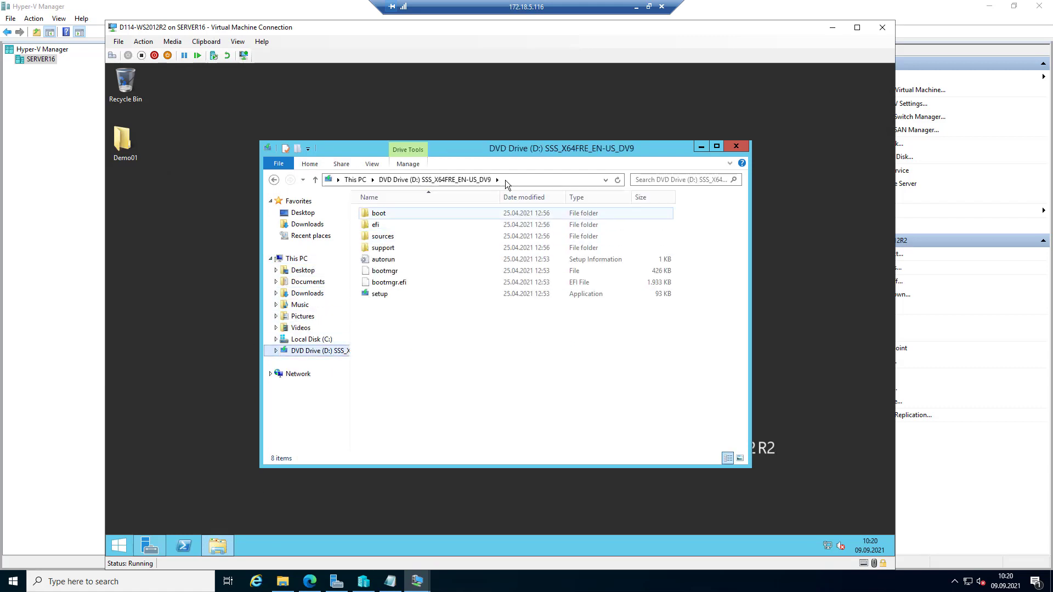
pyautogui.click(432, 298)
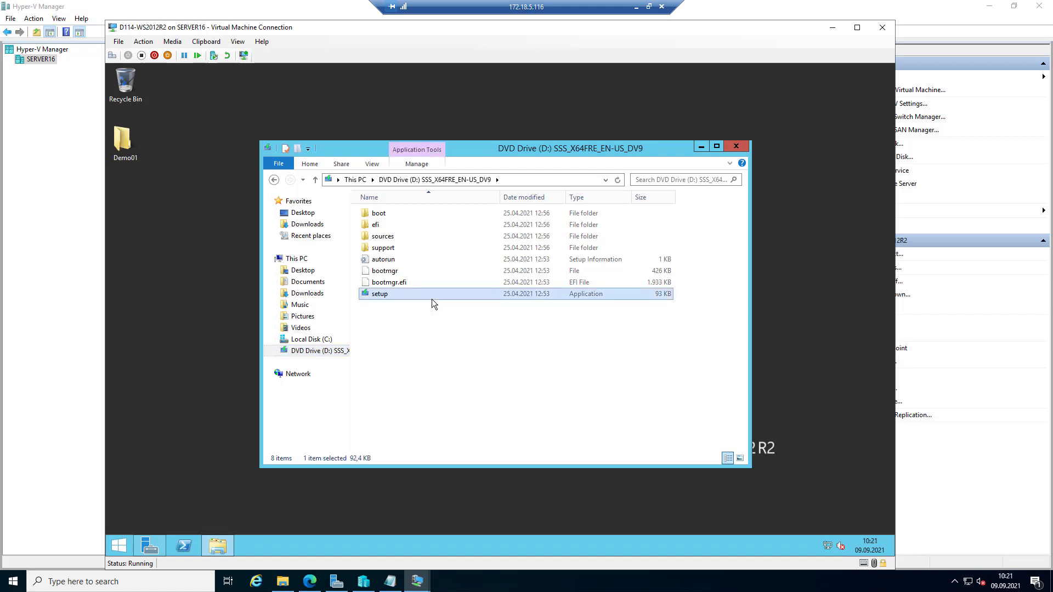
pyautogui.doubleClick(432, 298)
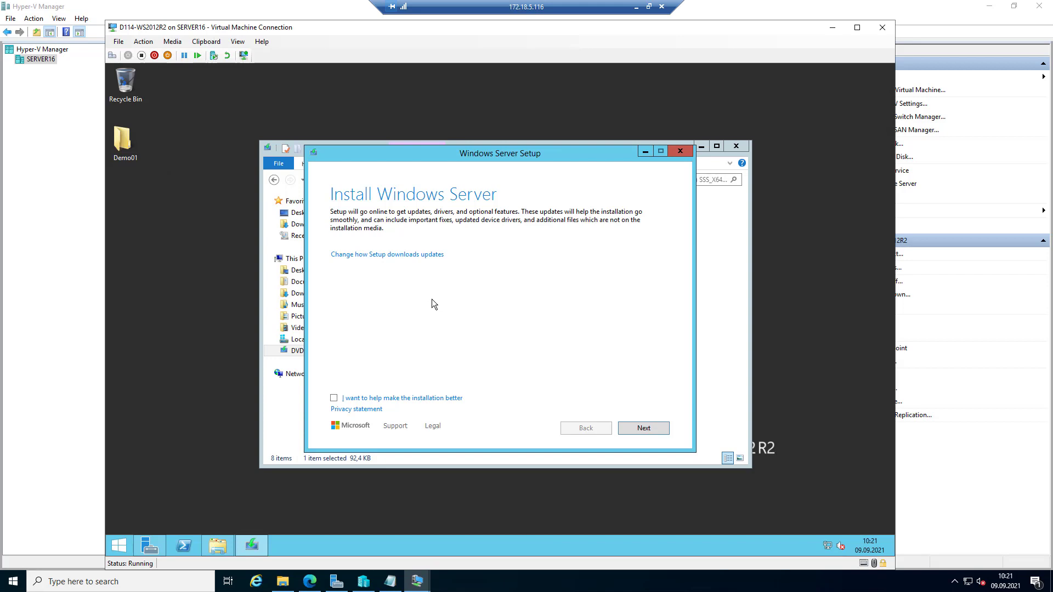
# - Choose 'Not right now' for downloading updates and continue to the Product key page
pyautogui.click(389, 255)
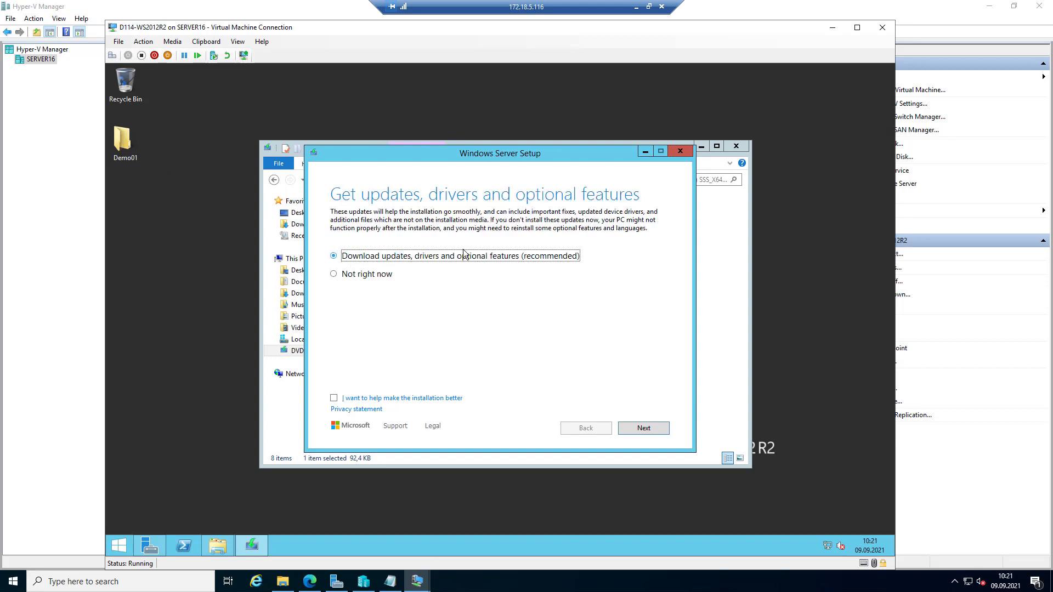
pyautogui.click(360, 278)
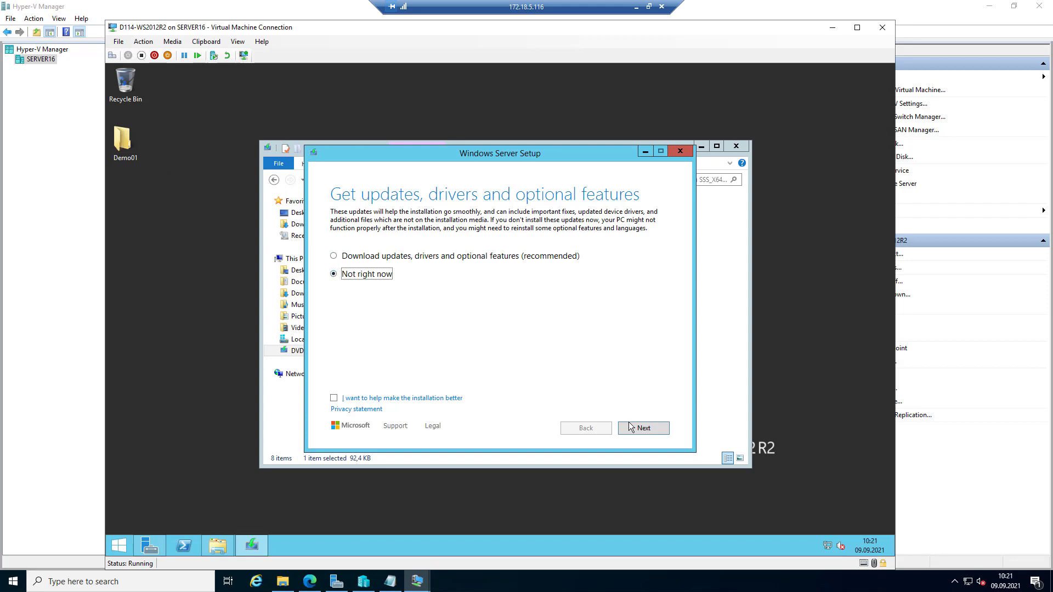
pyautogui.click(645, 428)
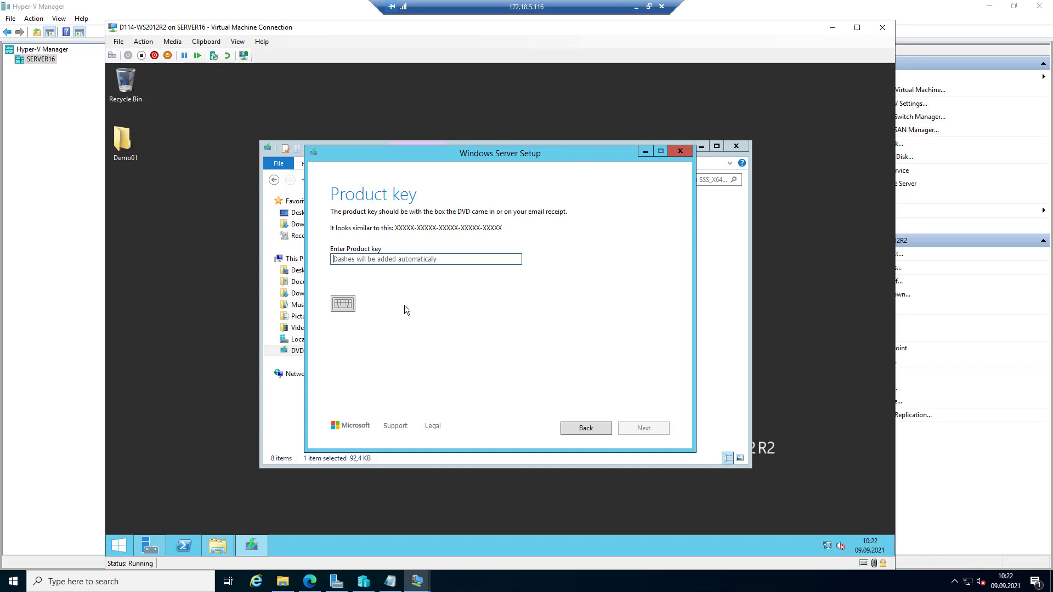
# - Copy the Windows Server 2022 Standard key from host Notepad, type it into Setup via clipboard, and continue
pyautogui.click(390, 581)
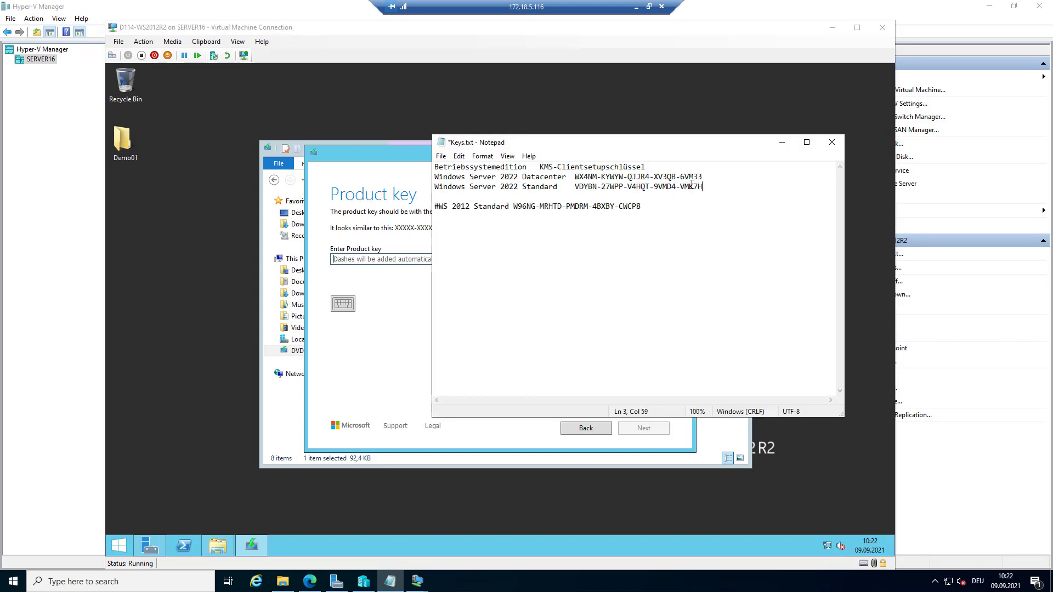
pyautogui.moveTo(705, 185); pyautogui.dragTo(575, 188)
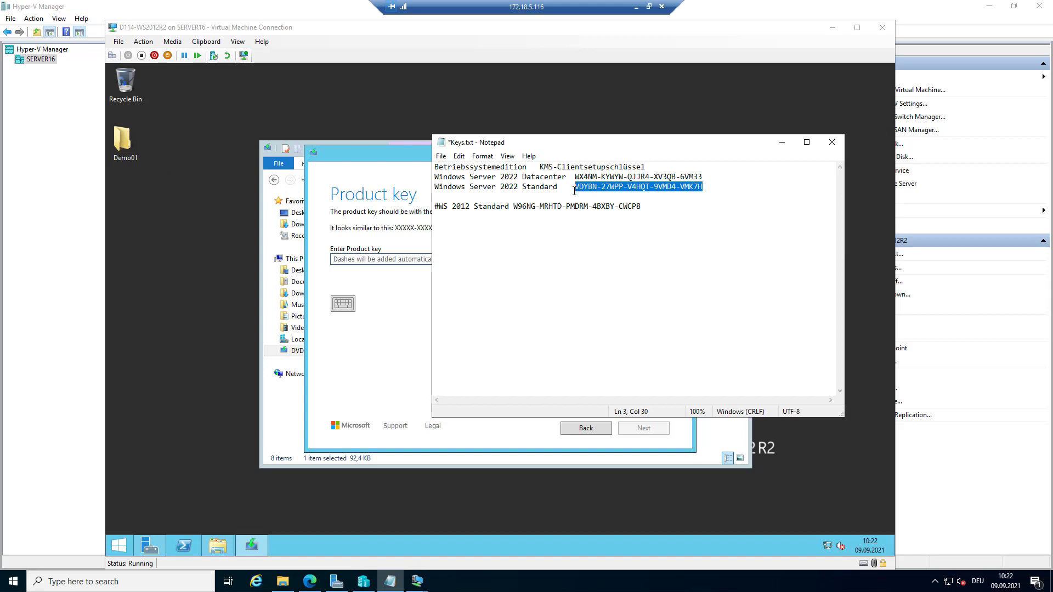
pyautogui.click(384, 153)
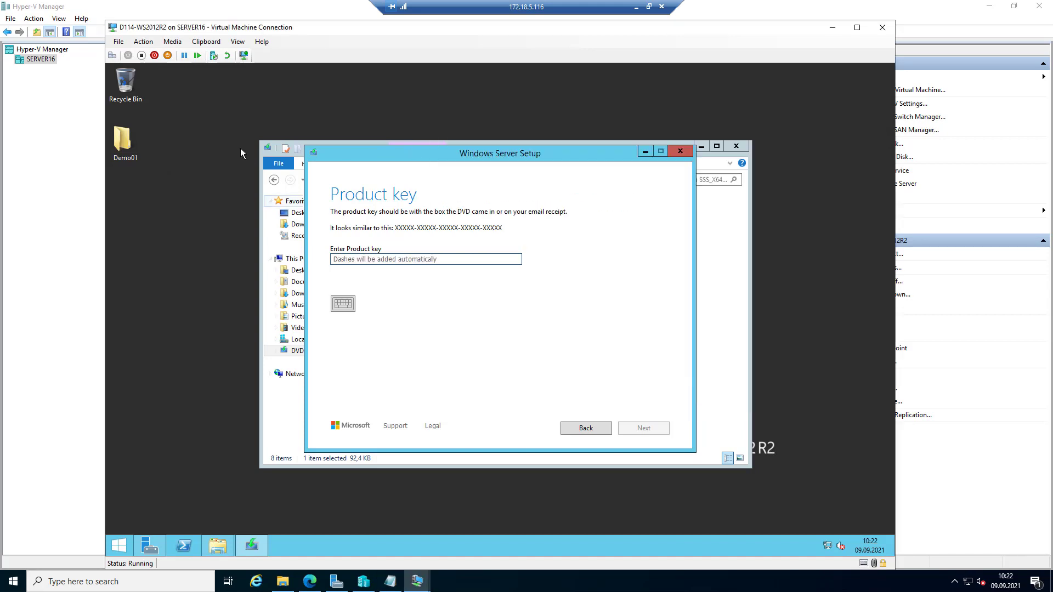
pyautogui.click(184, 45)
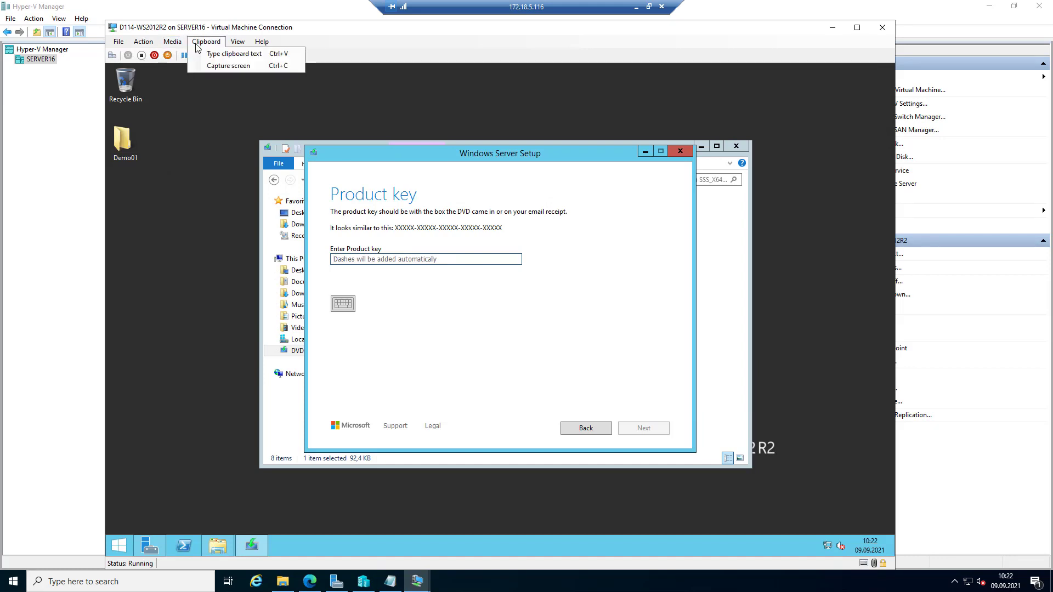
pyautogui.click(230, 53)
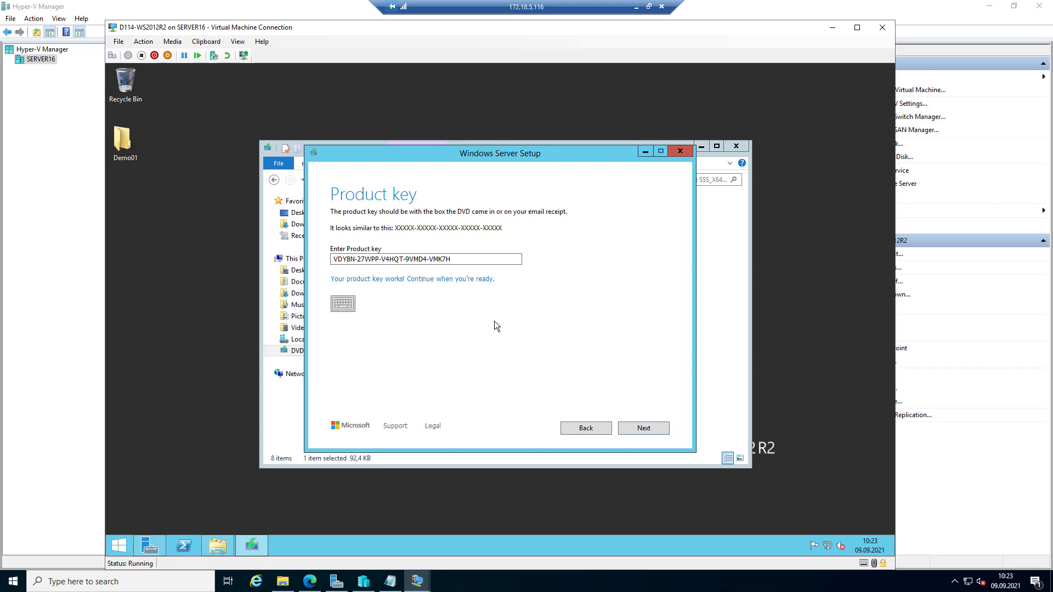
pyautogui.click(645, 428)
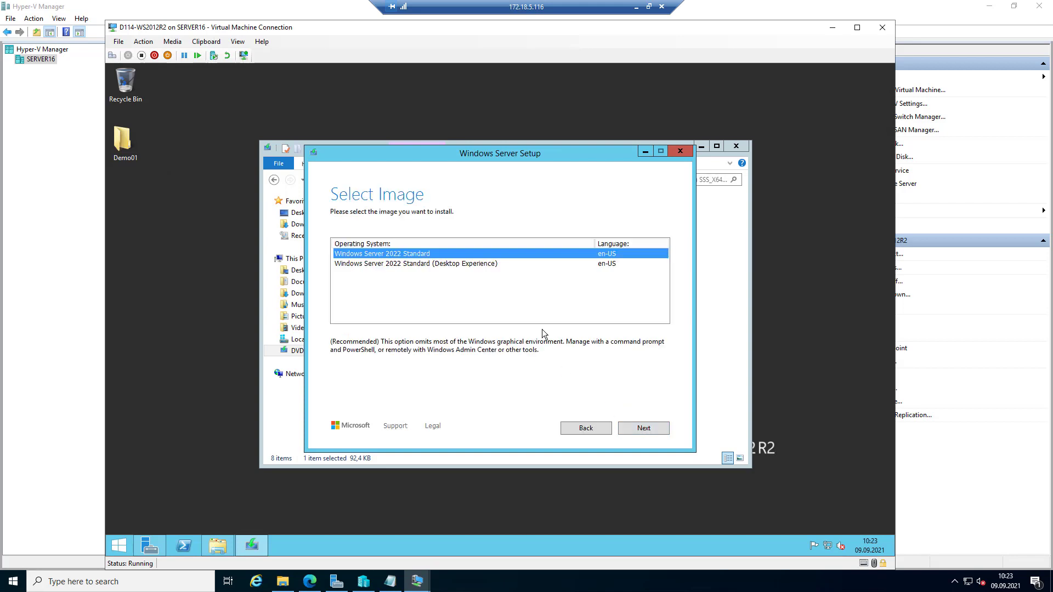
# - Select Windows Server 2022 Standard (Desktop Experience) on the Select Image page
pyautogui.click(501, 263)
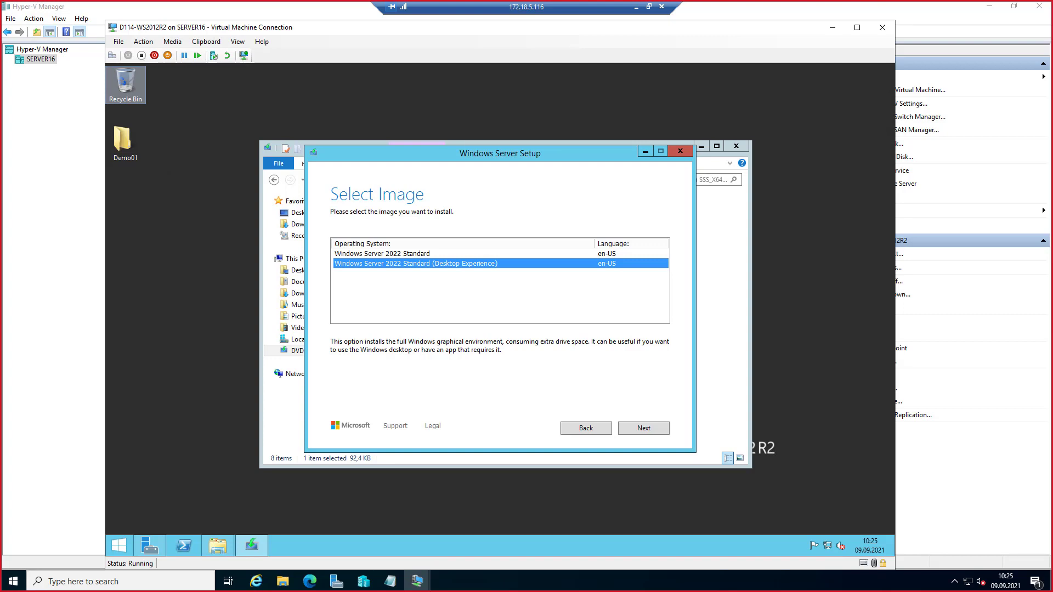
# - Continue past image selection and accept the license terms, reaching Choose what to keep
pyautogui.click(643, 427)
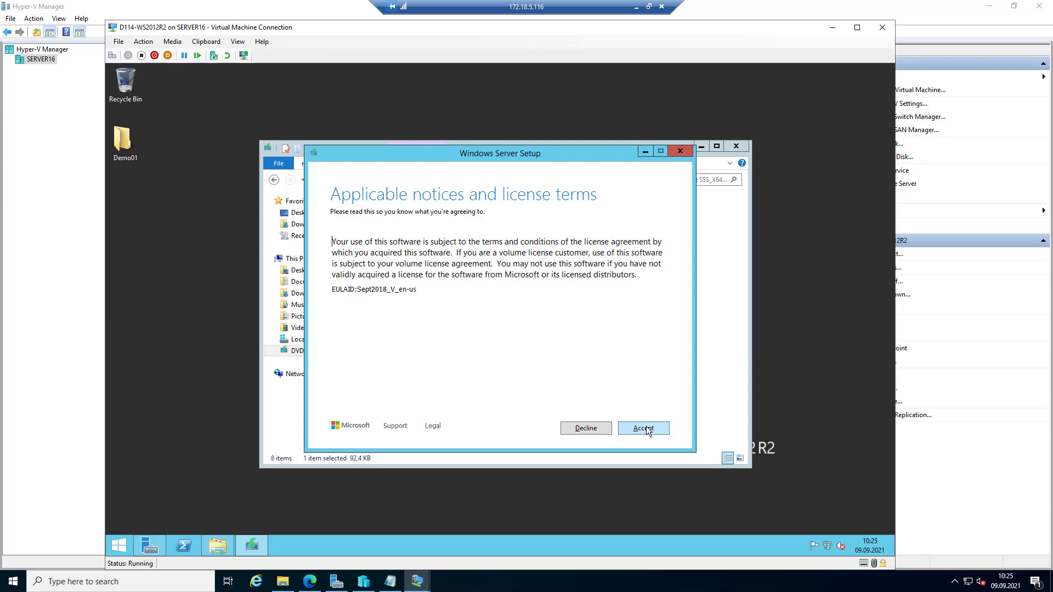
pyautogui.click(645, 428)
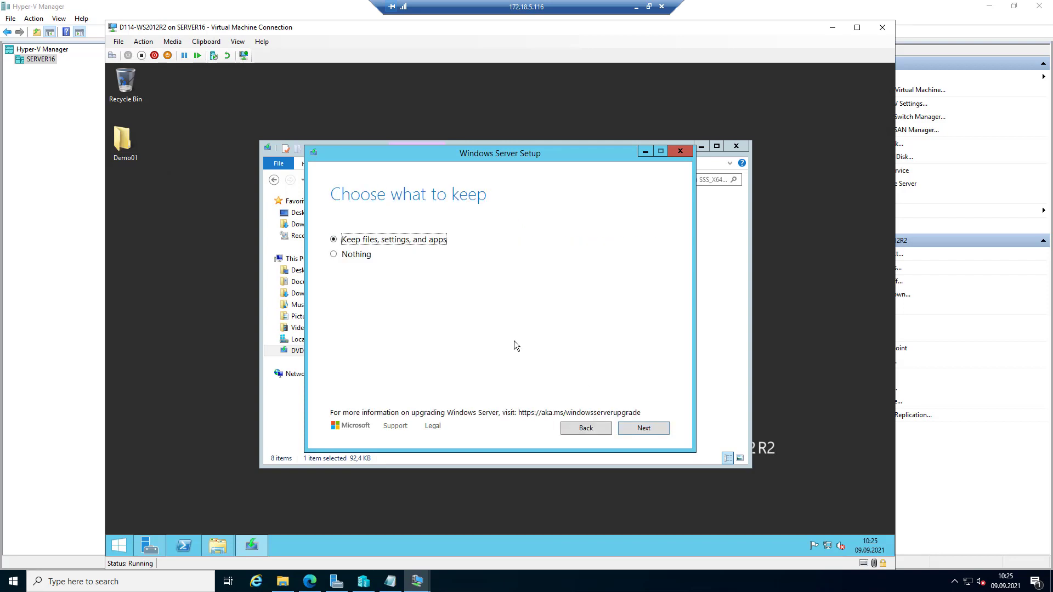
pyautogui.click(532, 588)
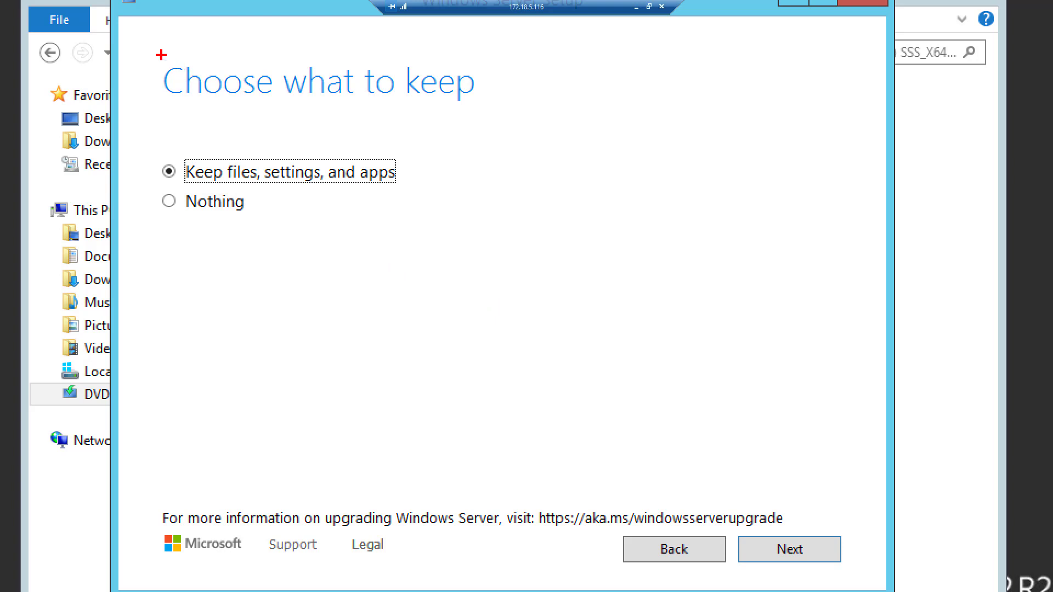
pyautogui.moveTo(154, 54)
pyautogui.mouseDown()
pyautogui.moveTo(168, 65)
pyautogui.moveTo(515, 117)
pyautogui.mouseUp()
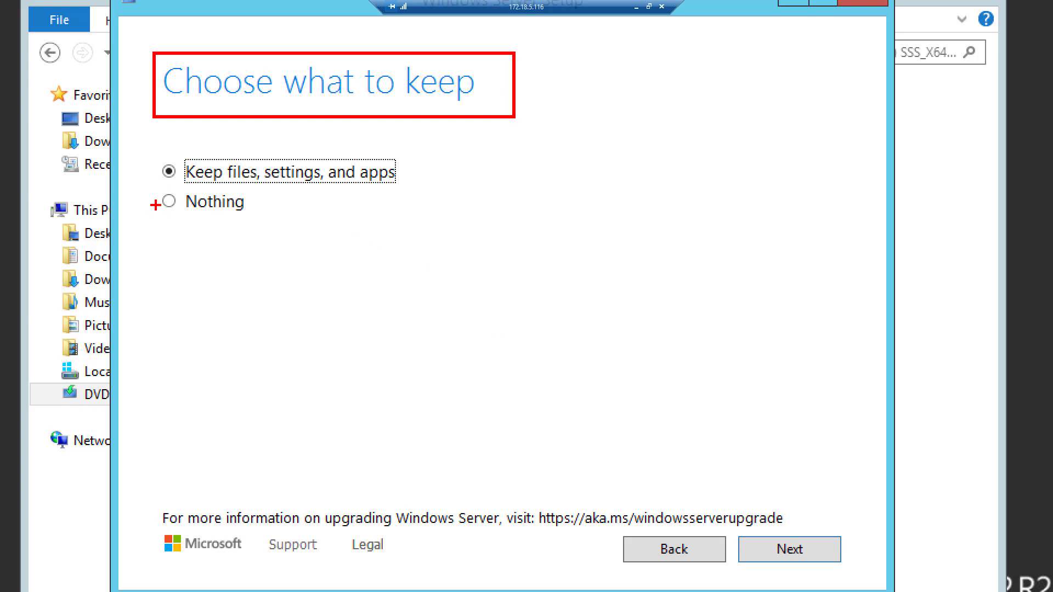
pyautogui.moveTo(156, 207); pyautogui.dragTo(121, 221)
pyautogui.moveTo(152, 151)
pyautogui.mouseDown()
pyautogui.moveTo(184, 171)
pyautogui.moveTo(312, 189)
pyautogui.moveTo(400, 184)
pyautogui.mouseUp()
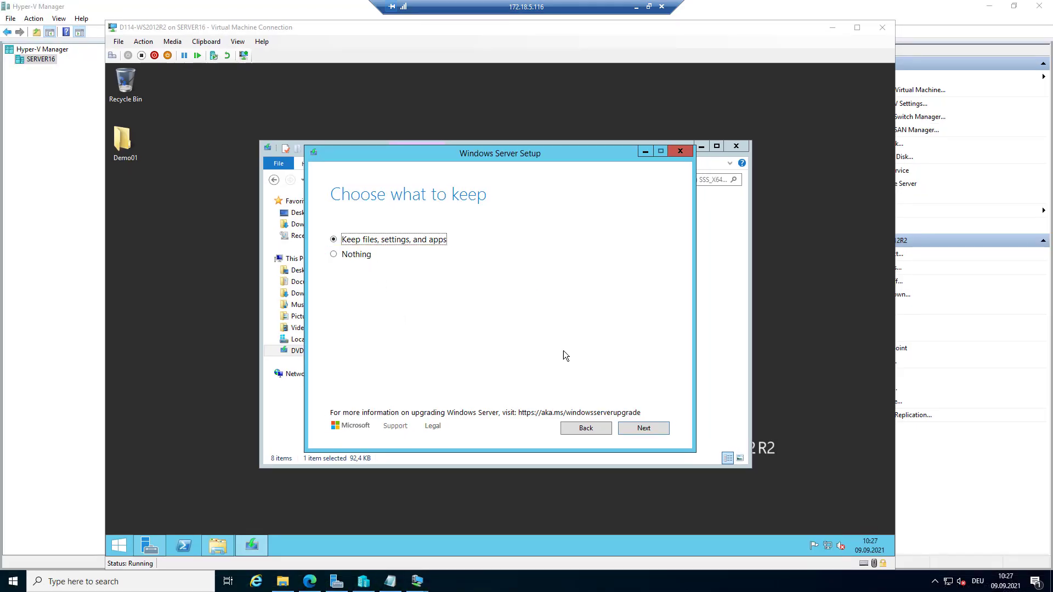
# - Confirm and launch the in-place upgrade to Server 2022, keeping files, settings and apps
pyautogui.click(640, 430)
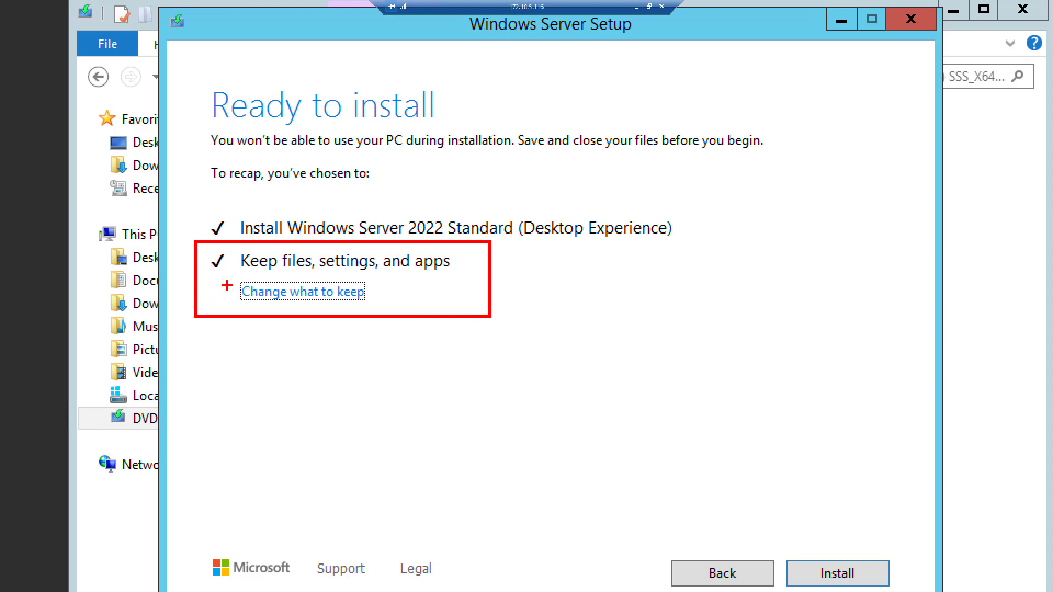
pyautogui.moveTo(231, 294); pyautogui.dragTo(174, 307)
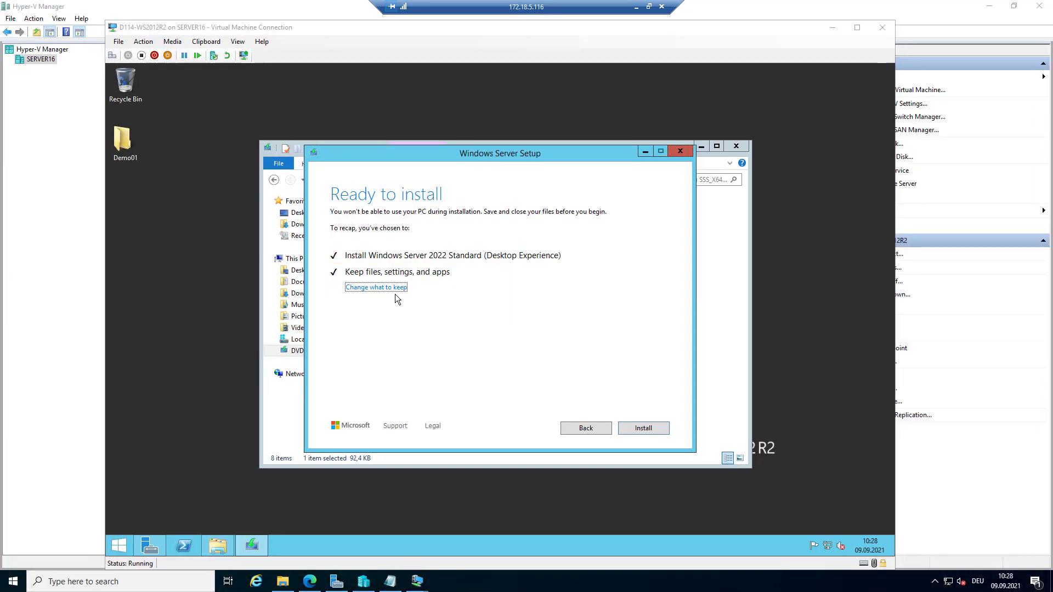
pyautogui.click(643, 428)
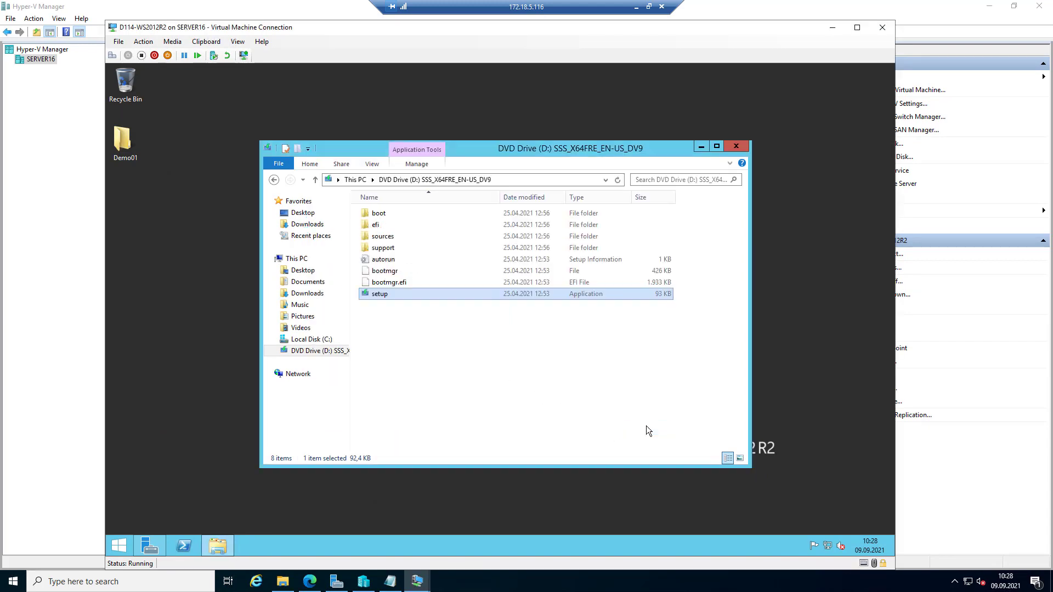
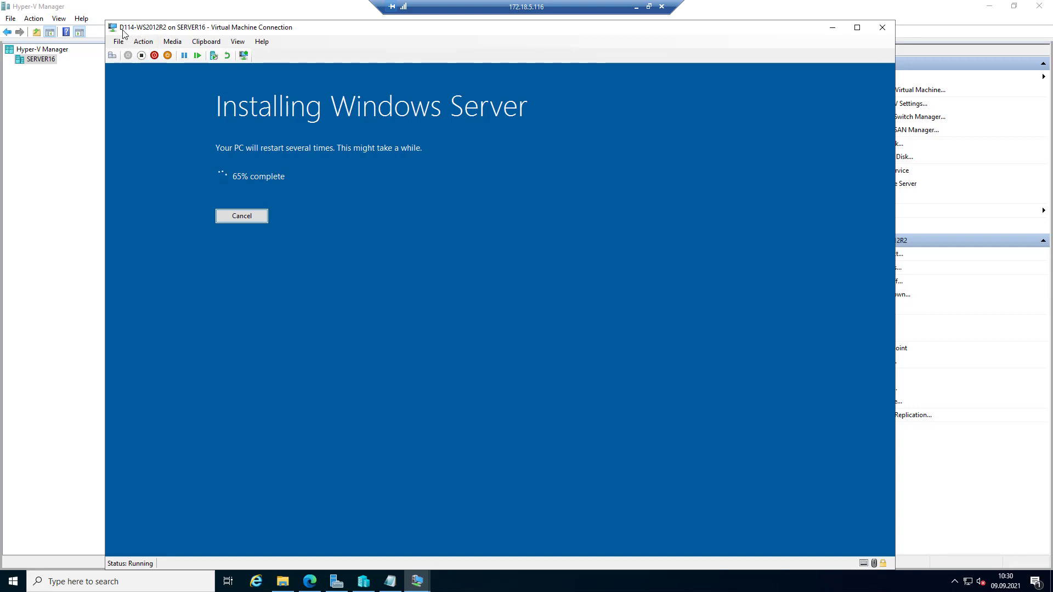
# - Leave Windows Server setup installing and select D114-WS2012R2 in the Hyper-V Manager list
pyautogui.click(85, 155)
pyautogui.click(200, 279)
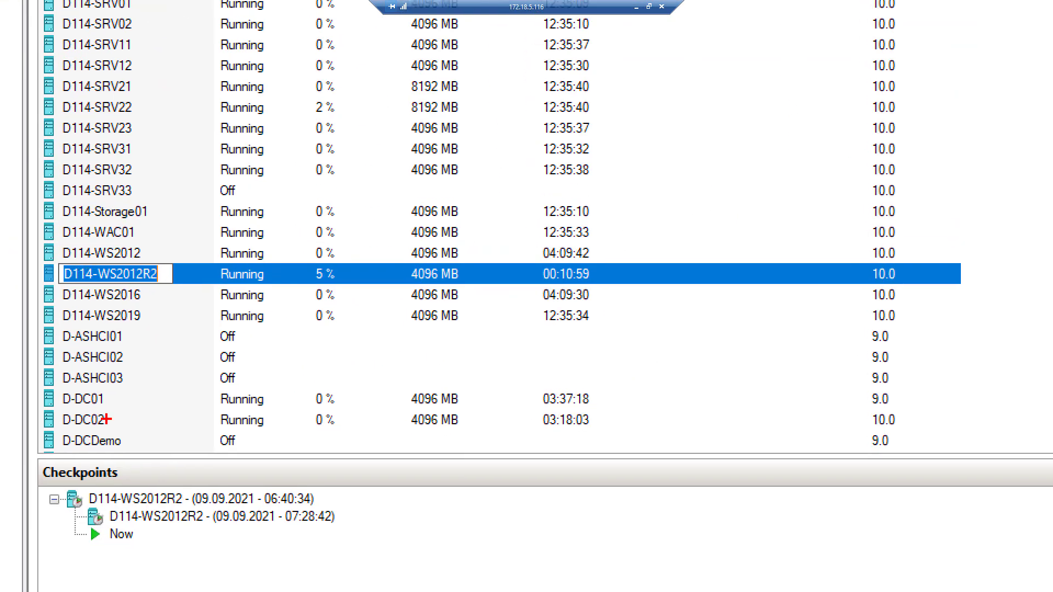
pyautogui.moveTo(42, 485)
pyautogui.mouseDown()
pyautogui.moveTo(211, 542)
pyautogui.moveTo(371, 546)
pyautogui.mouseUp()
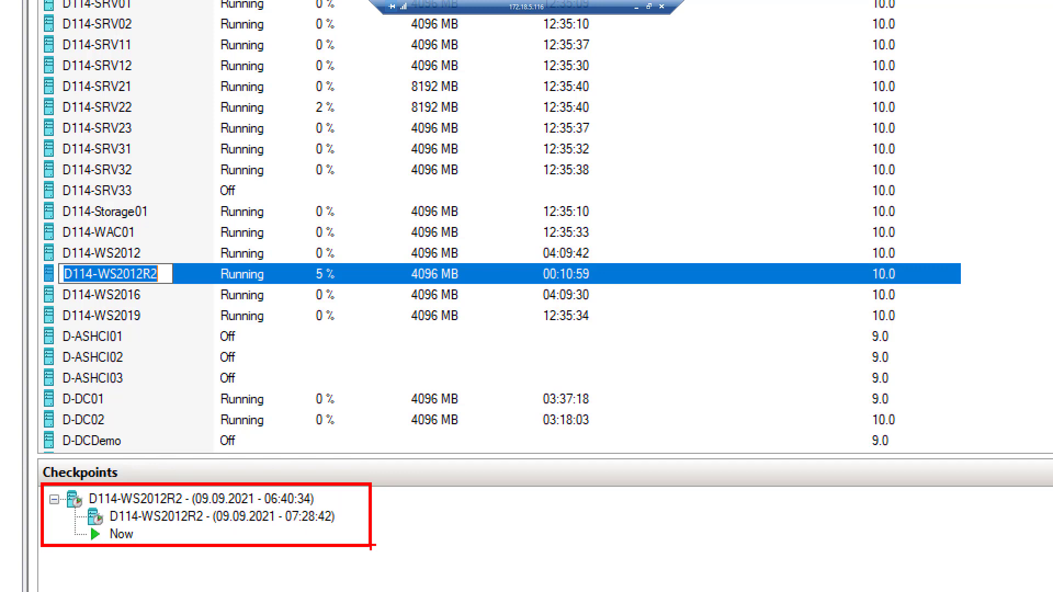
pyautogui.press('Escape')
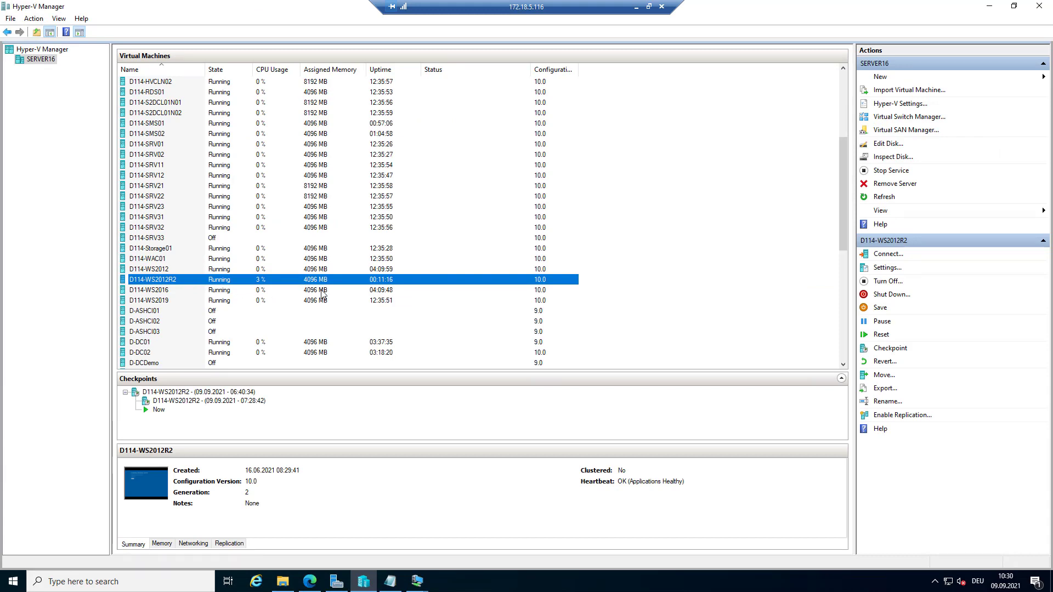
pyautogui.click(418, 582)
pyautogui.click(514, 548)
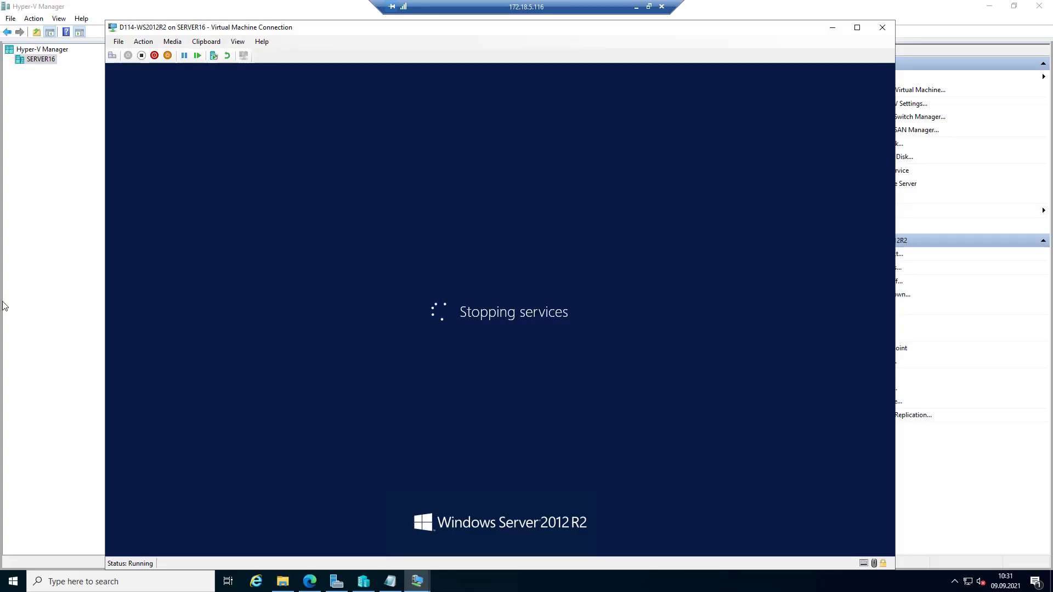
pyautogui.click(70, 219)
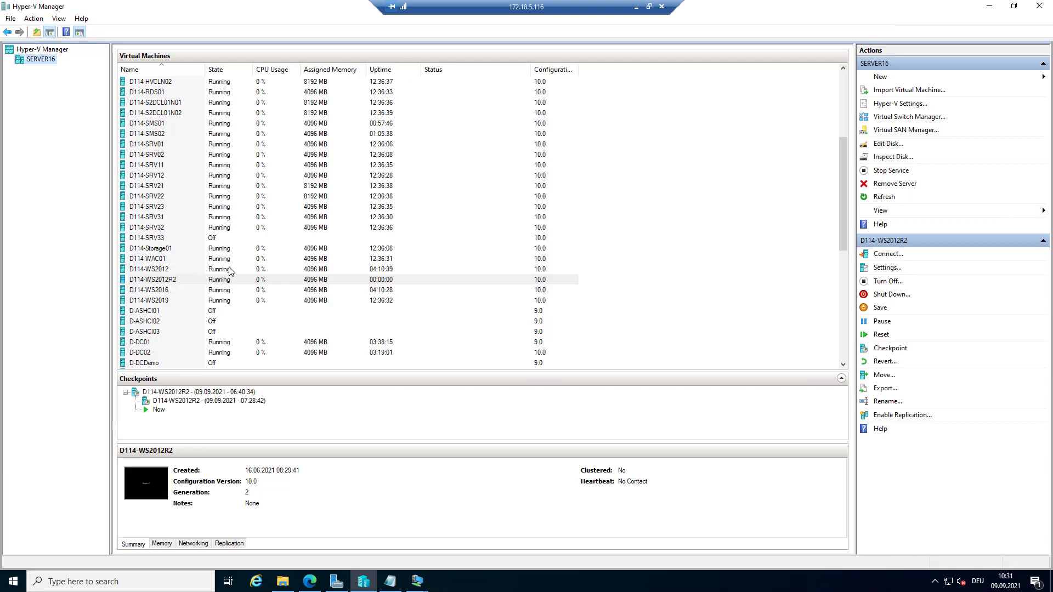
pyautogui.scroll(3, 229, 270)
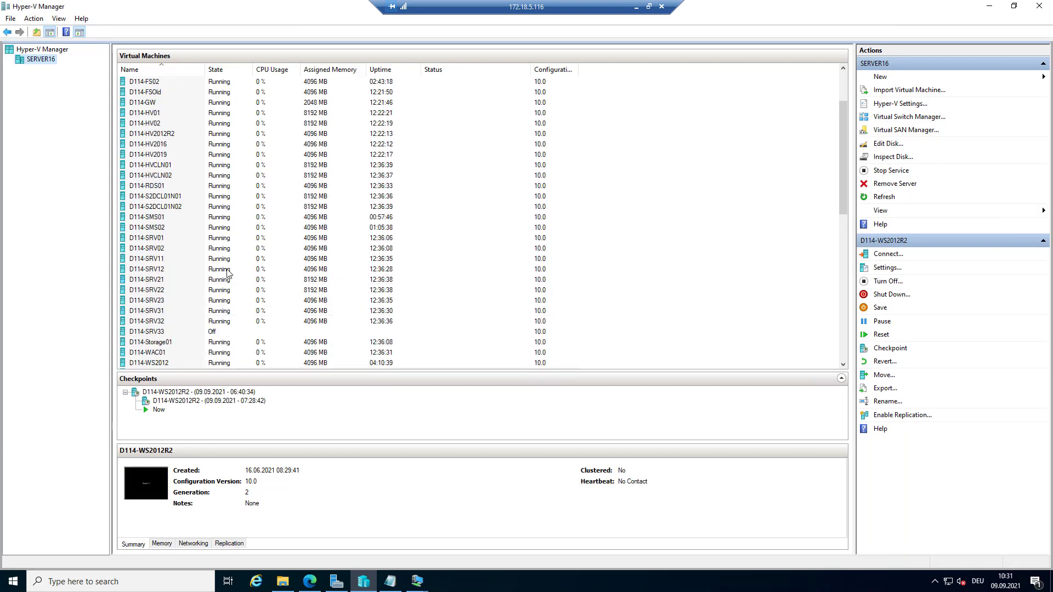
# - Connect to D114-HV2012R2, sign in with the account password, and bring up nested VM 2012R2NVM01's actions
pyautogui.click(195, 137)
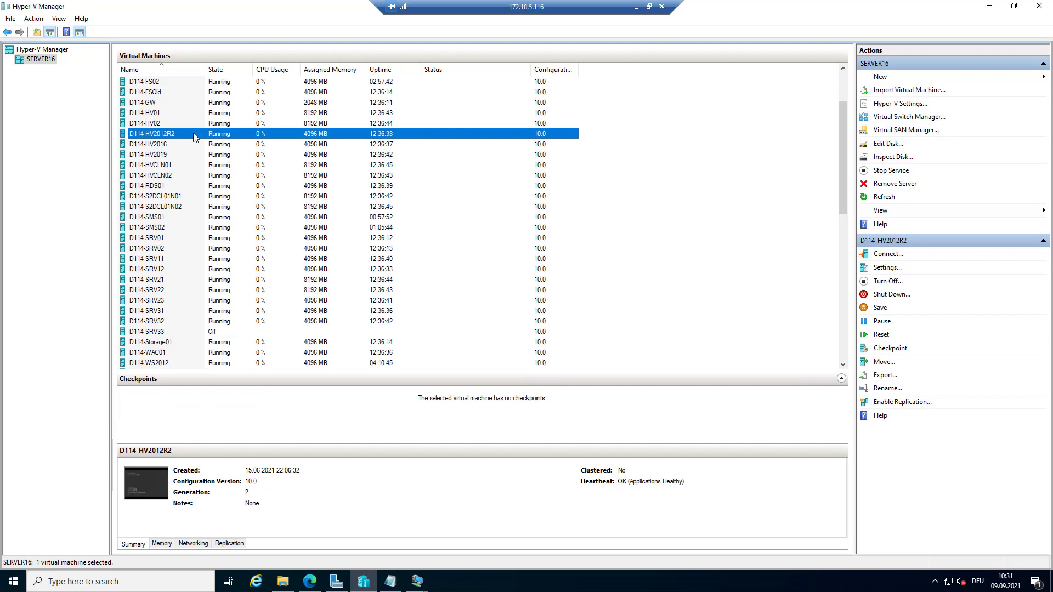
pyautogui.rightClick(202, 134)
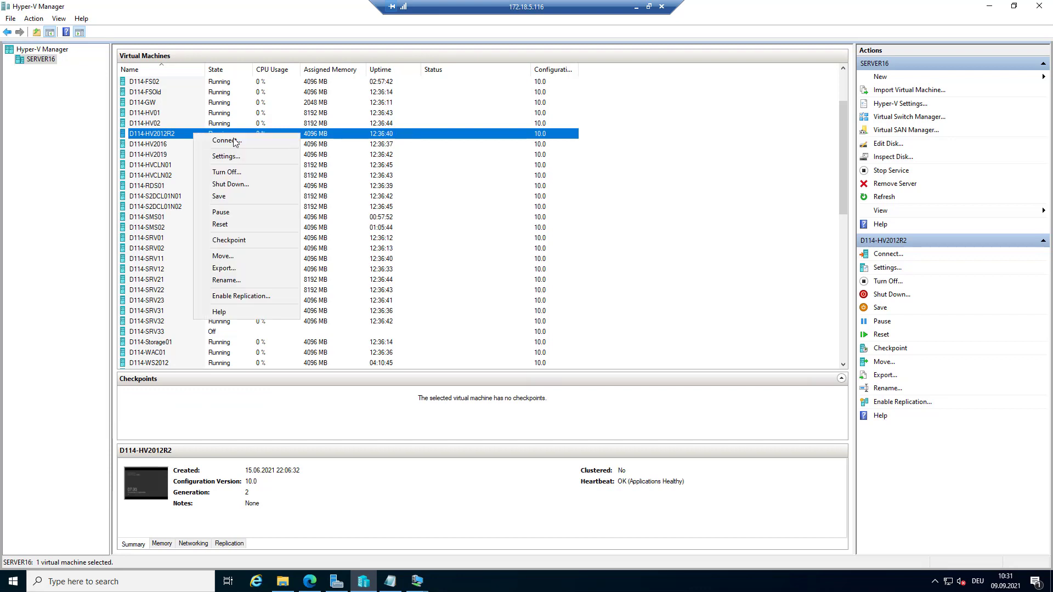
pyautogui.click(234, 142)
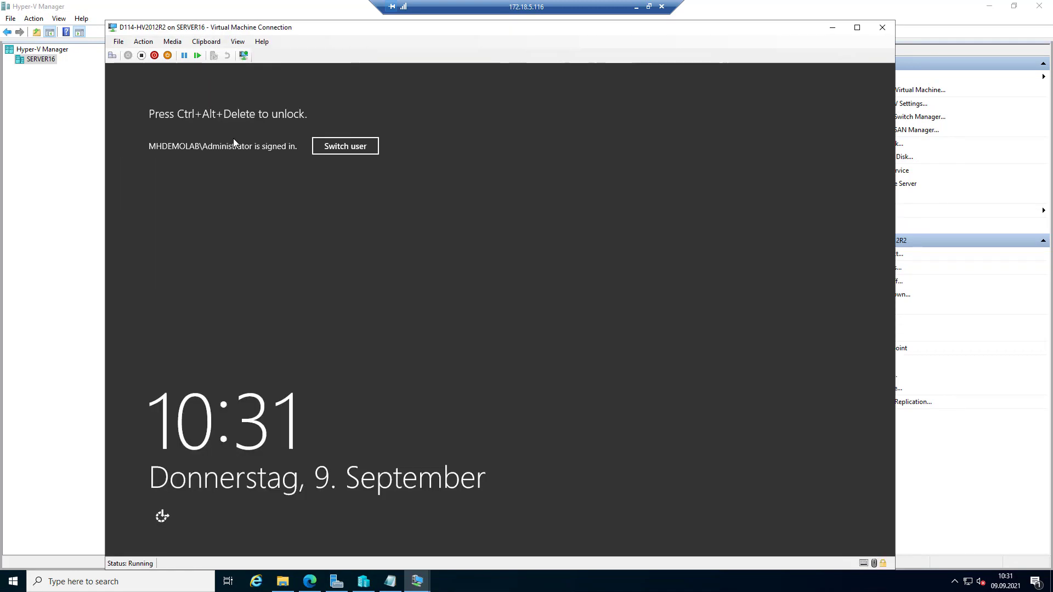
pyautogui.click(111, 55)
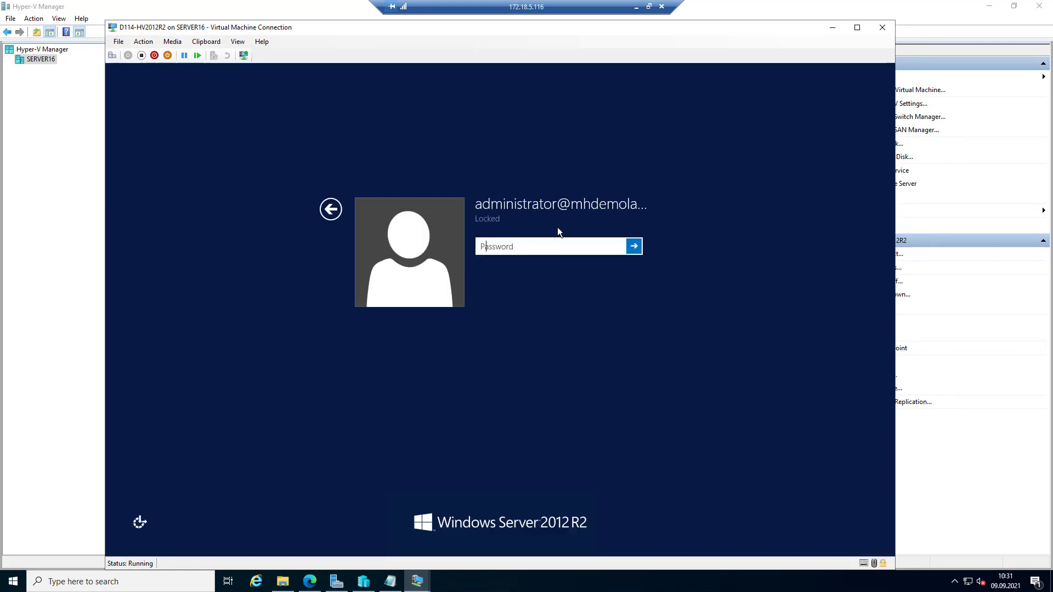
pyautogui.write('********')
pyautogui.press('Return')
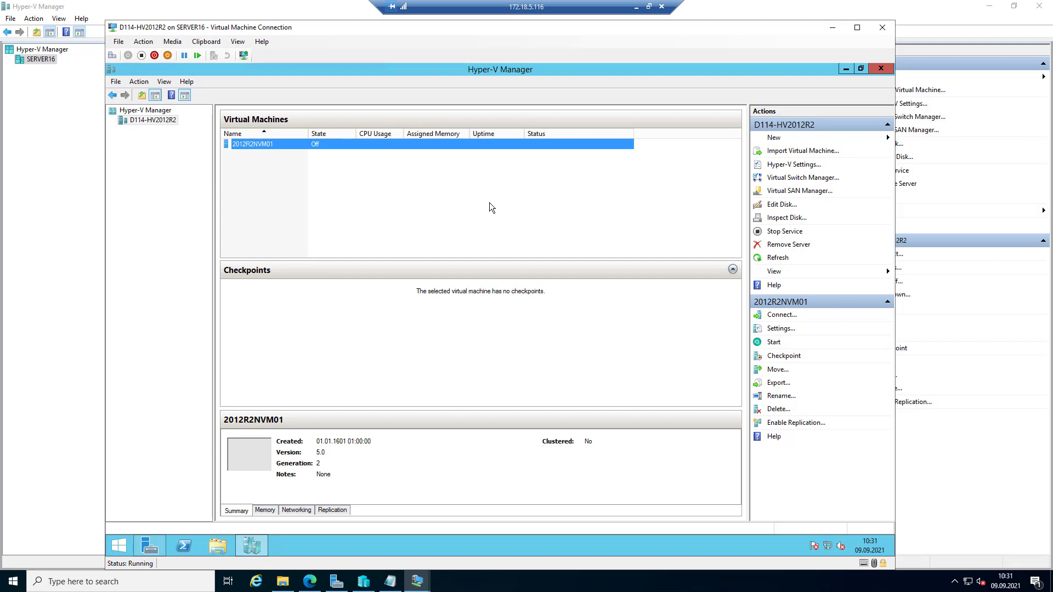
pyautogui.rightClick(280, 145)
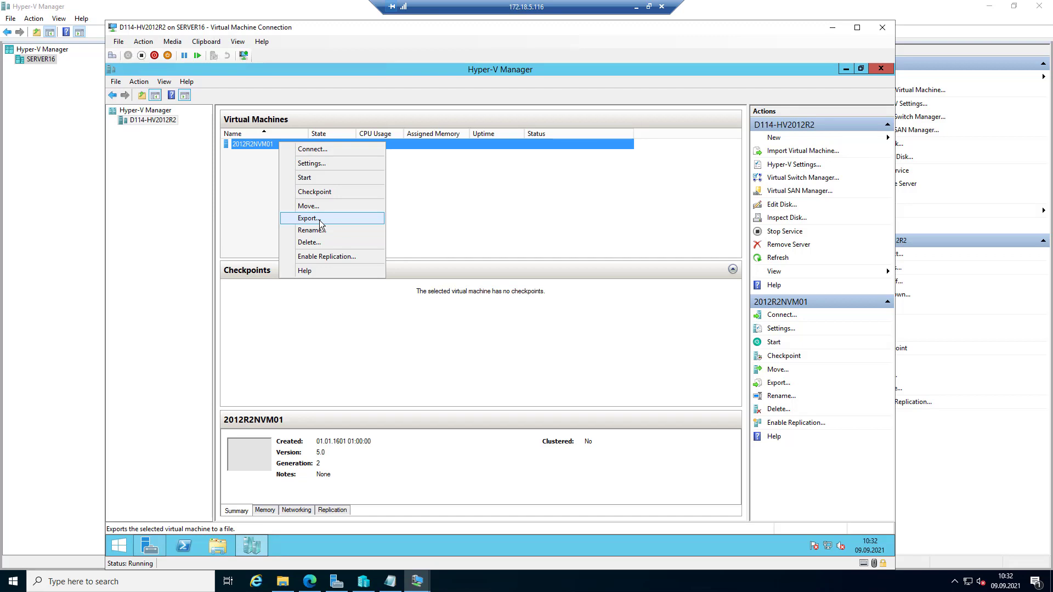
pyautogui.click(469, 190)
pyautogui.click(284, 142)
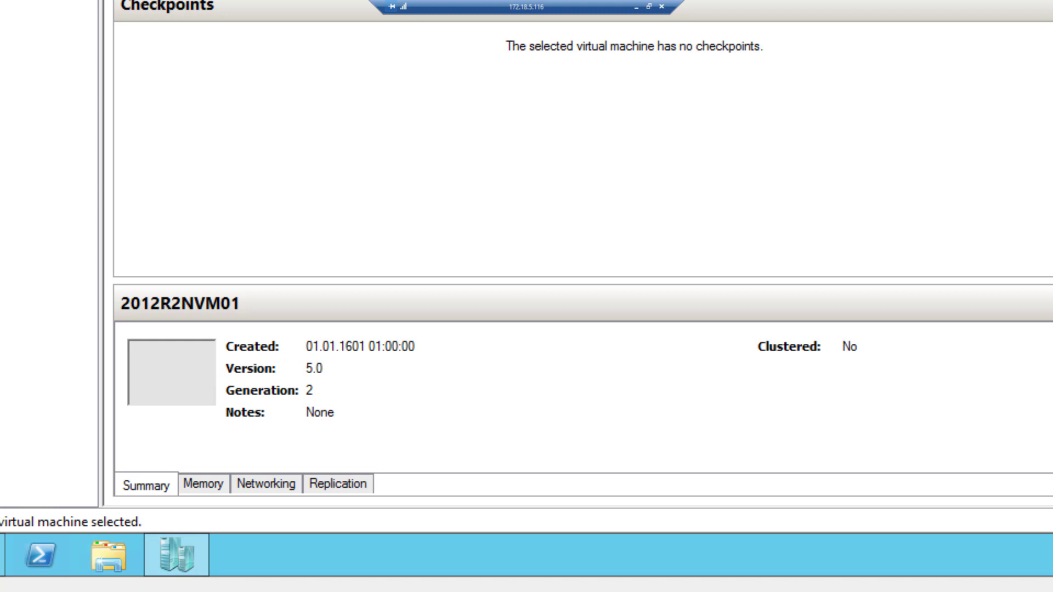
pyautogui.moveTo(236, 393); pyautogui.dragTo(341, 404)
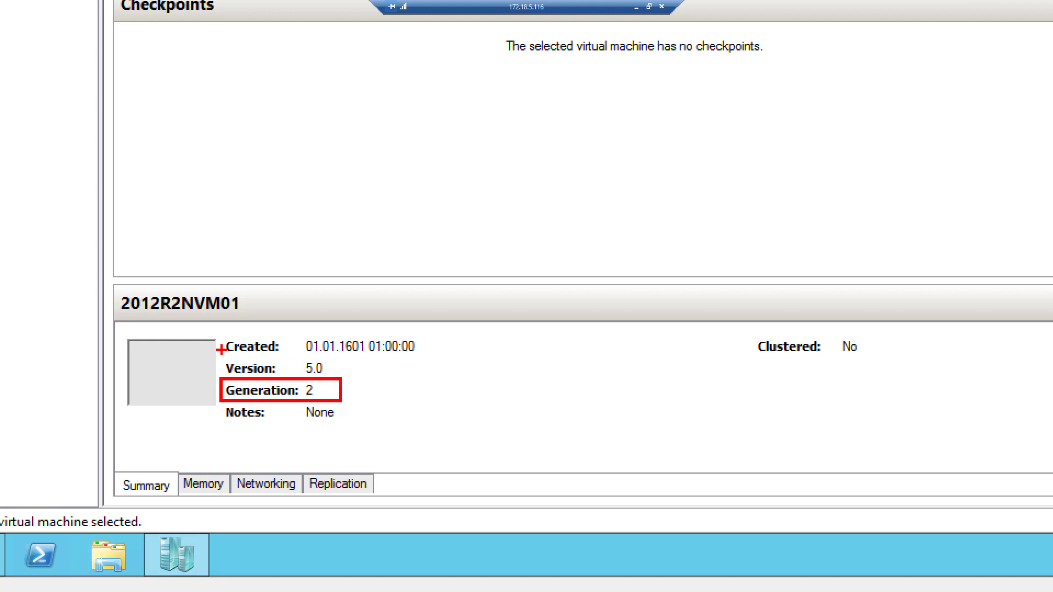
pyautogui.moveTo(219, 355); pyautogui.dragTo(343, 380)
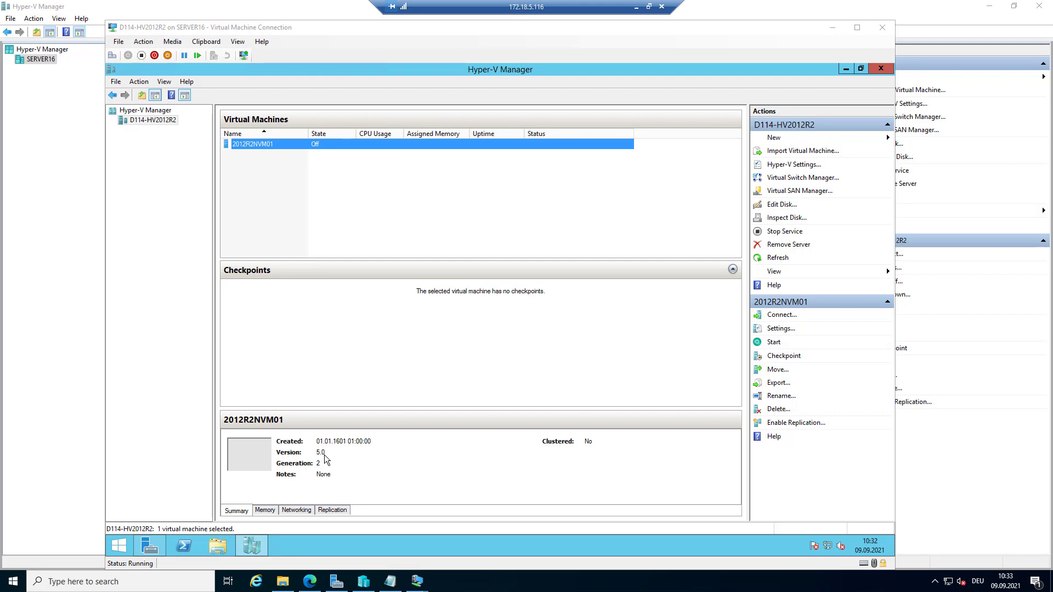
# - Export 2012R2NVM01 to a new V:\Export04 folder
pyautogui.rightClick(287, 146)
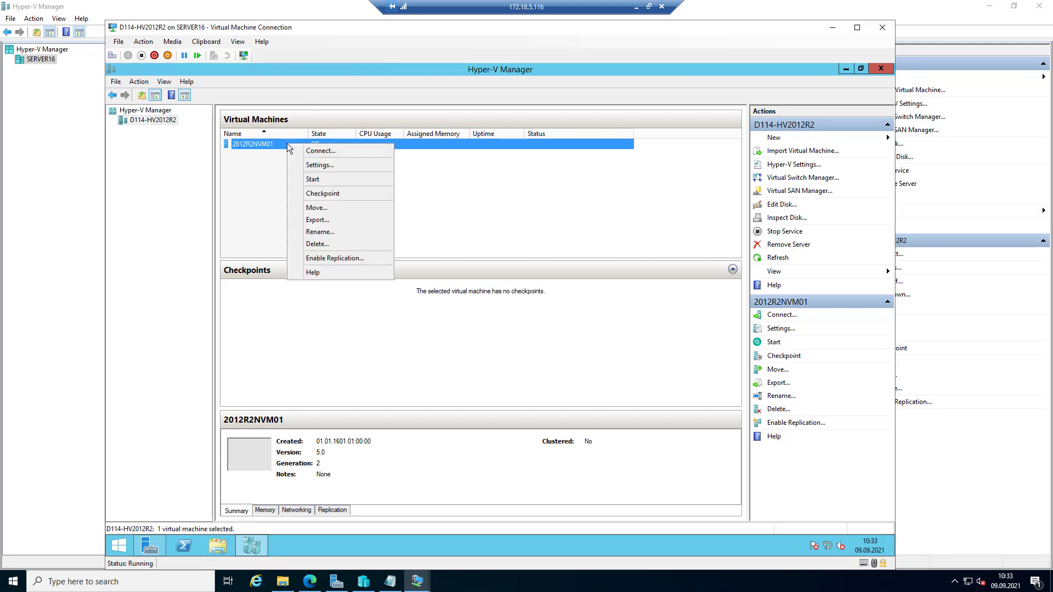
pyautogui.click(324, 219)
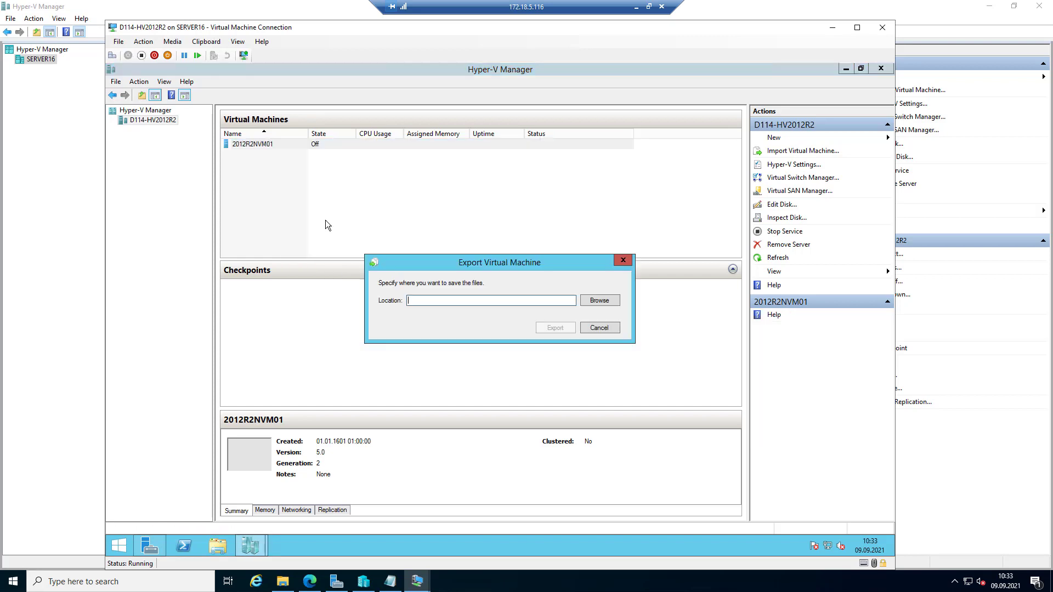
pyautogui.click(600, 301)
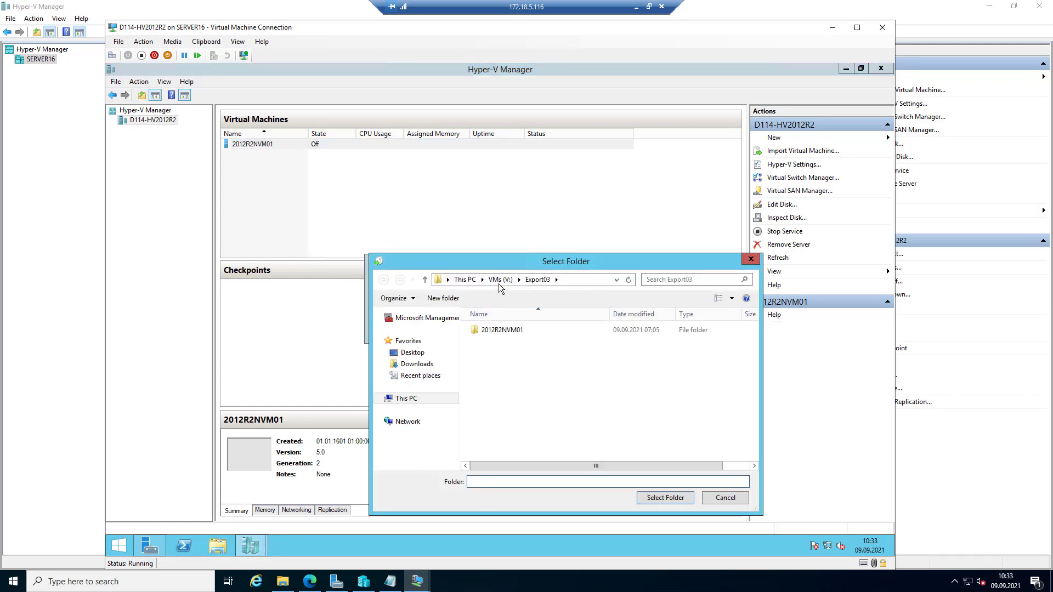
pyautogui.click(499, 281)
pyautogui.click(451, 301)
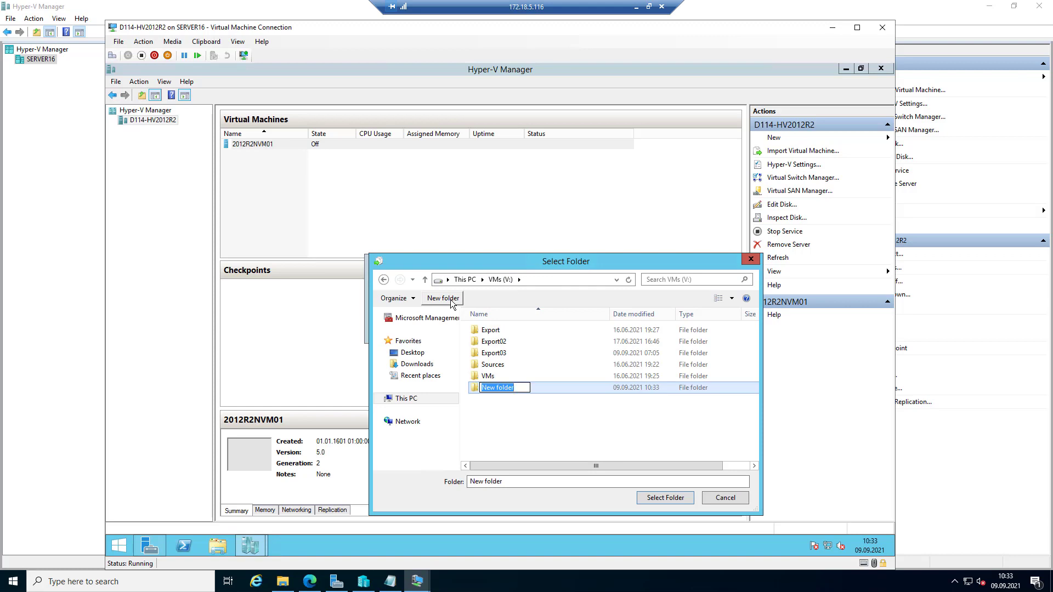
pyautogui.write('Export04')
pyautogui.press('Return')
pyautogui.press('Return')
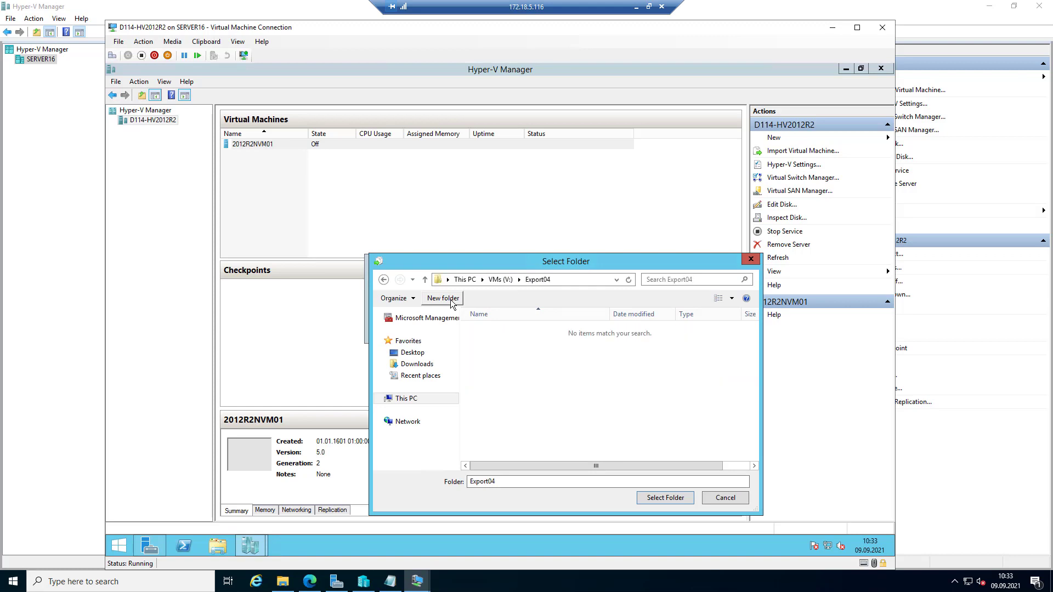
pyautogui.click(663, 498)
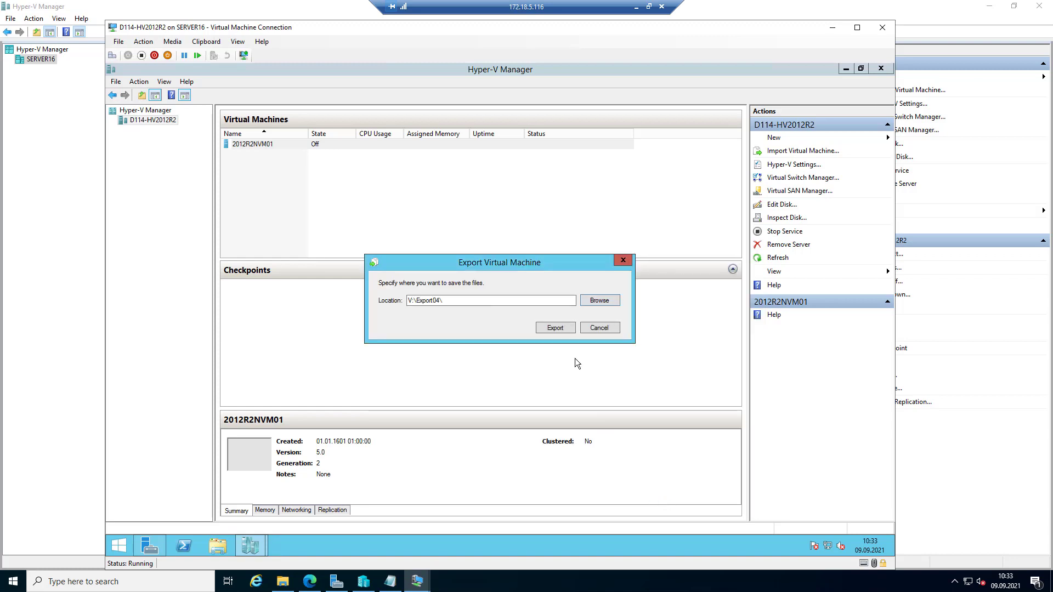
pyautogui.click(555, 327)
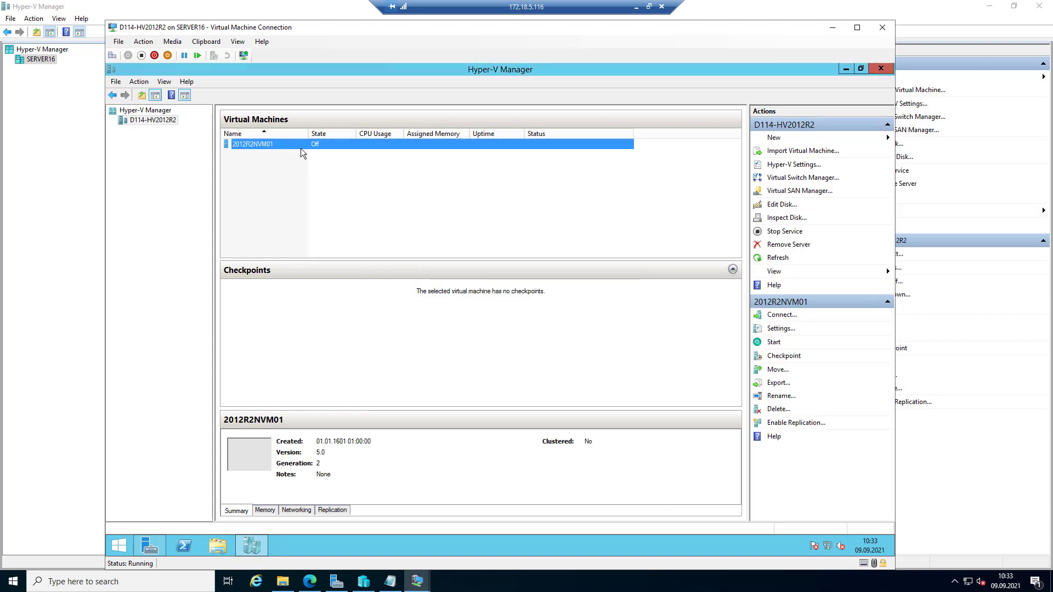
# - Check the V:\Export04\2012R2NVM01 export folders, then reselect 2012R2NVM01 in Hyper-V Manager
pyautogui.click(220, 547)
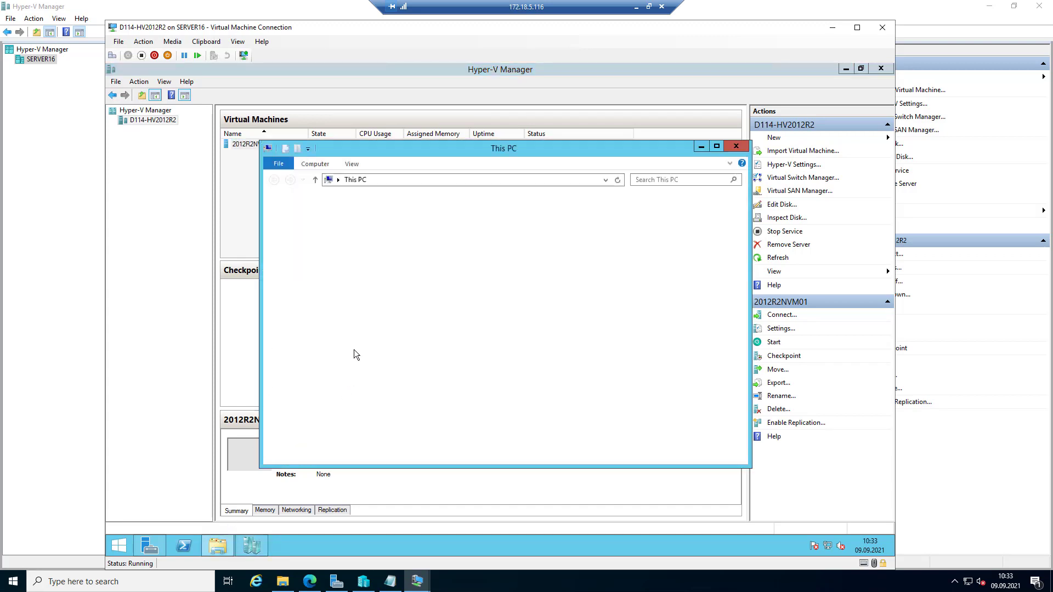
pyautogui.doubleClick(450, 362)
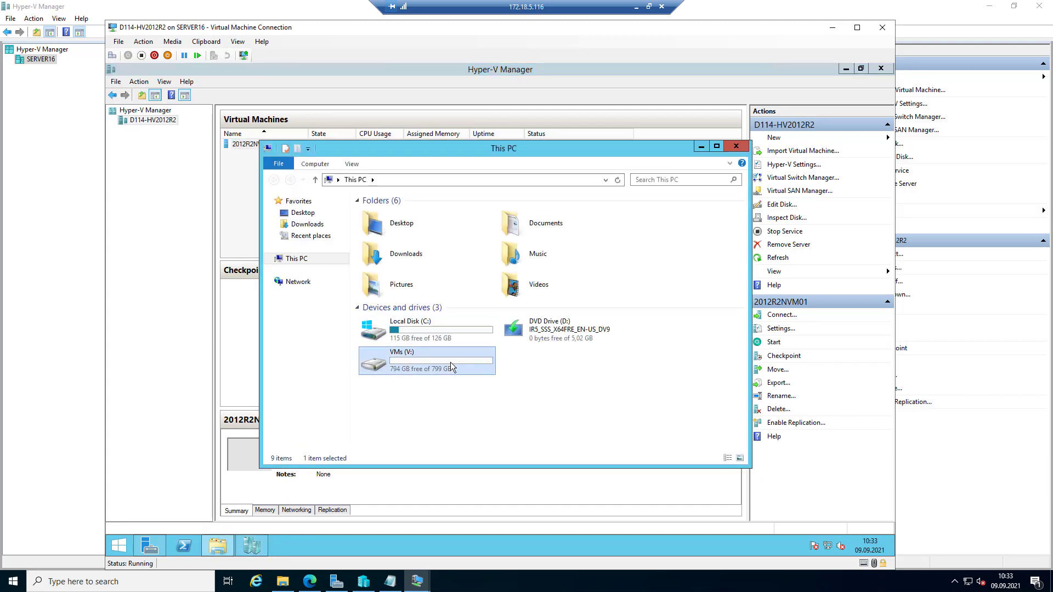
pyautogui.doubleClick(398, 253)
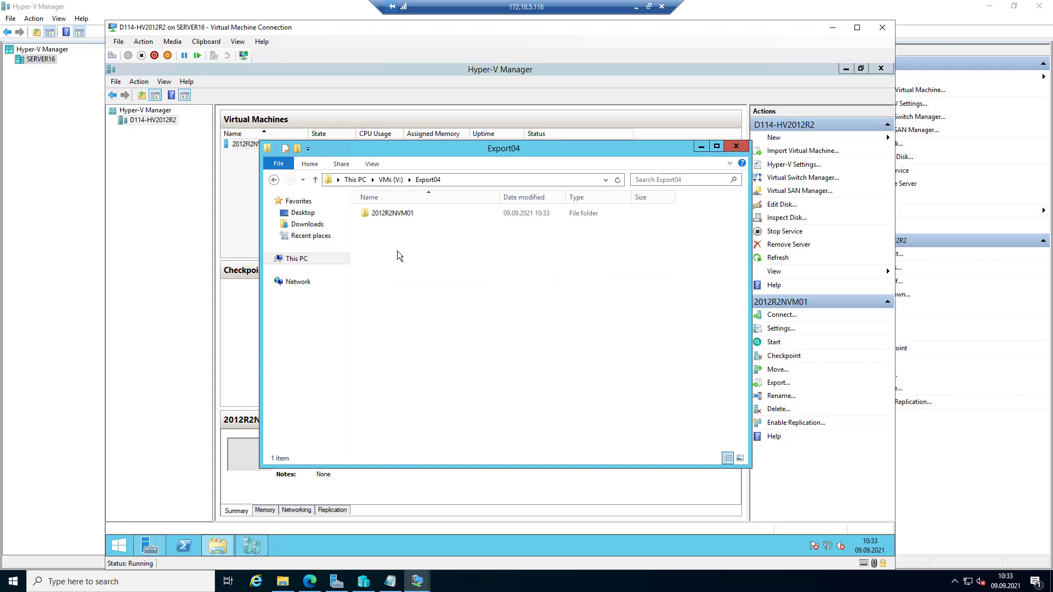
pyautogui.click(387, 218)
pyautogui.doubleClick(387, 218)
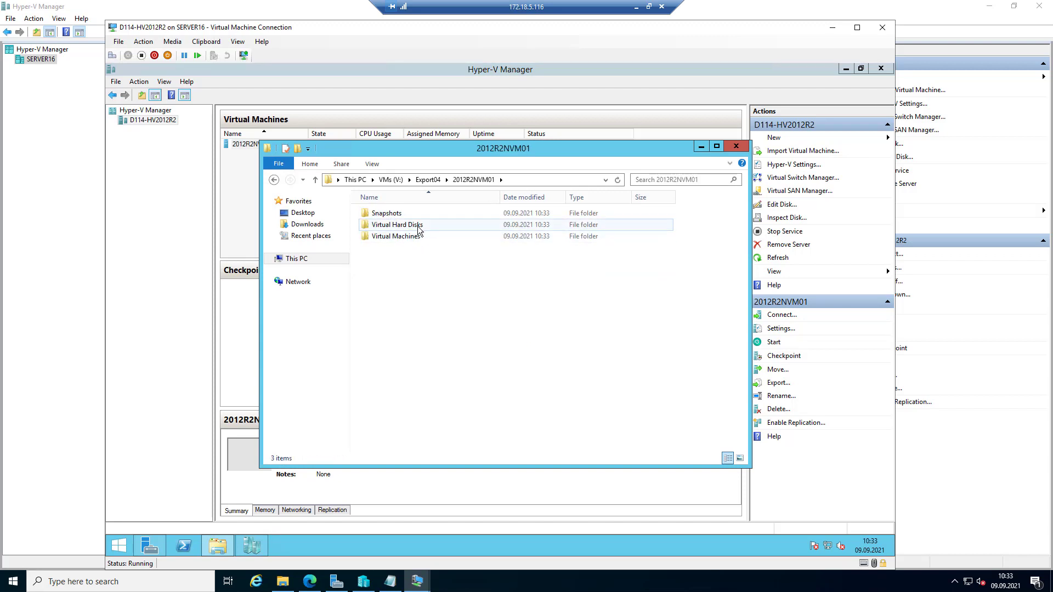
pyautogui.doubleClick(416, 225)
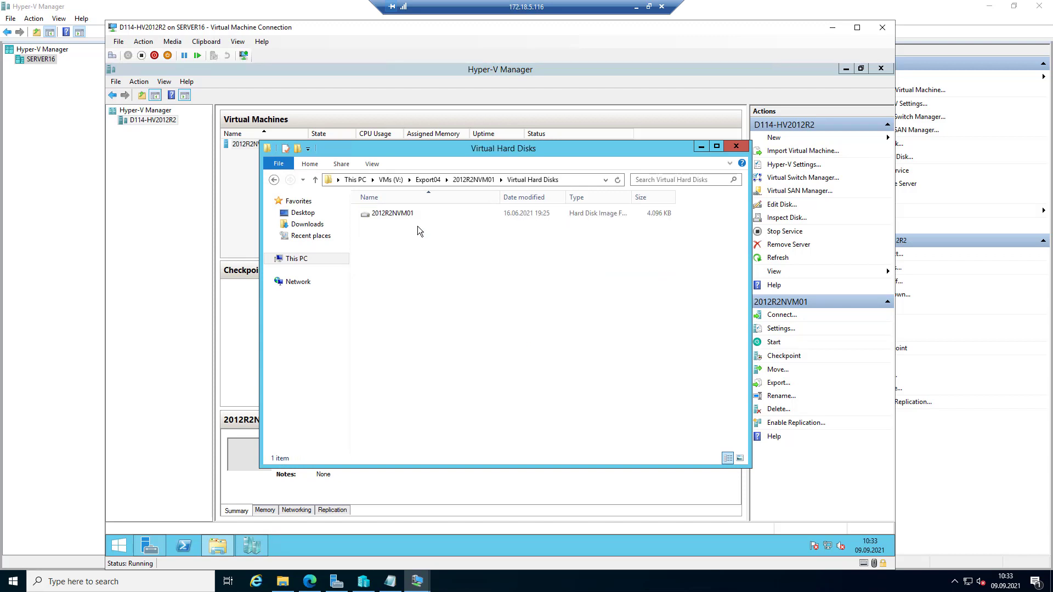
pyautogui.click(471, 181)
pyautogui.click(435, 181)
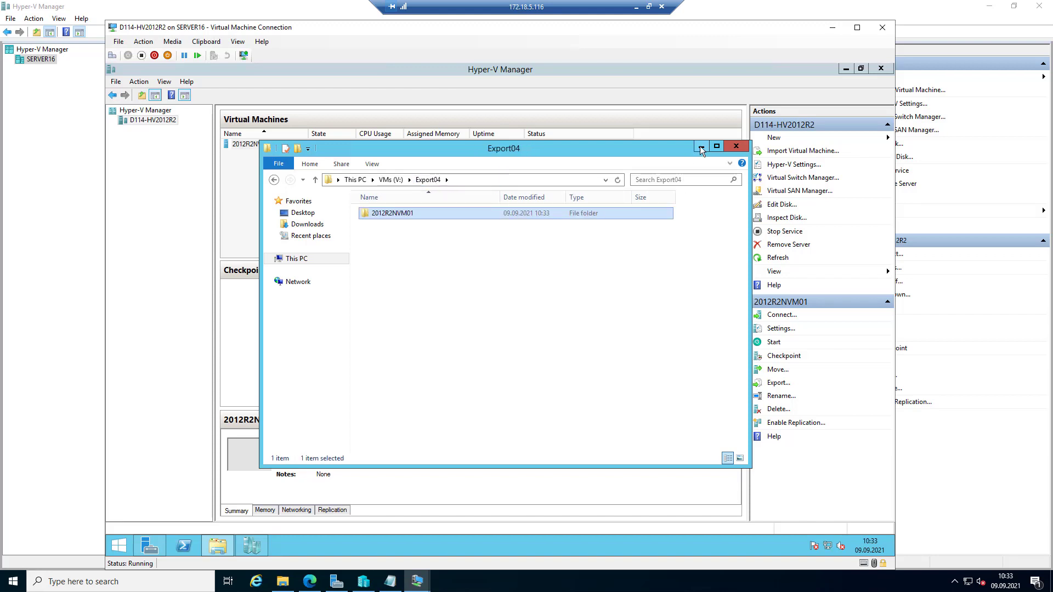
pyautogui.click(700, 146)
pyautogui.click(377, 145)
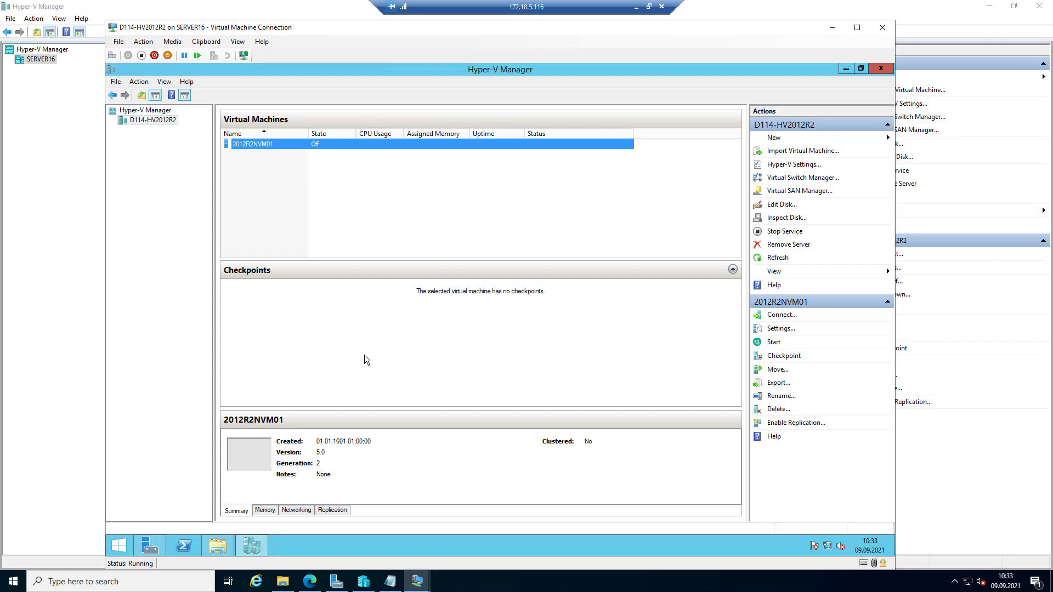
# - Connect to D114-HV01 from local Hyper-V Manager, sign in, and bring up its Server Manager
pyautogui.click(424, 582)
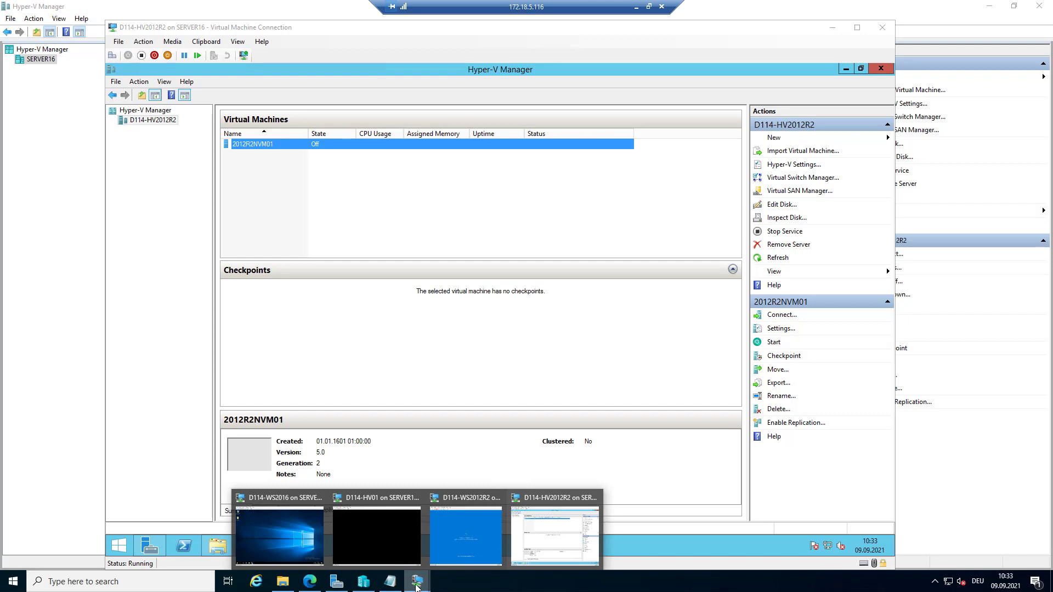
pyautogui.click(364, 583)
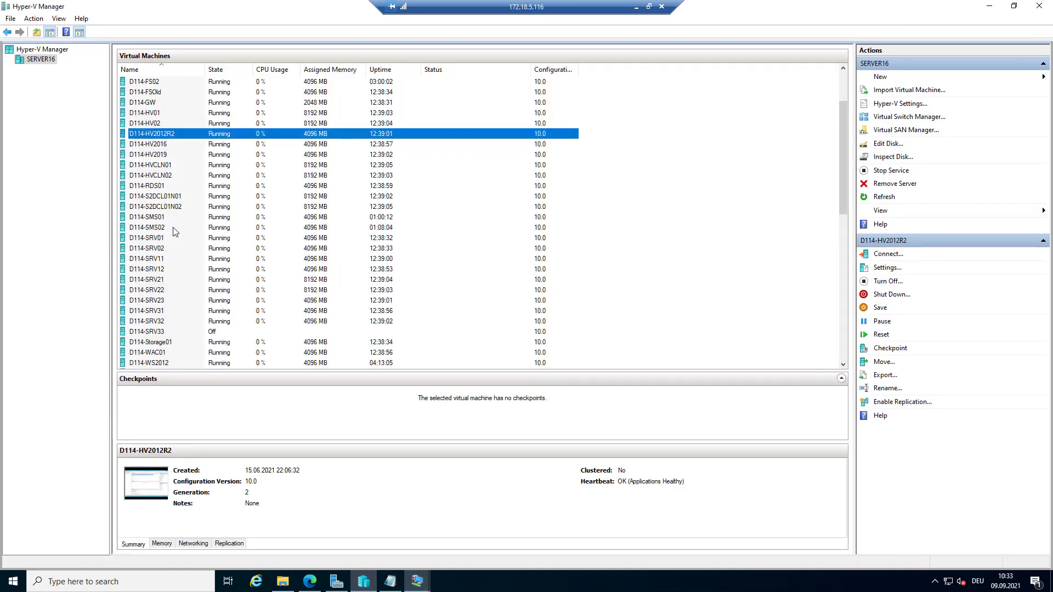
pyautogui.click(184, 114)
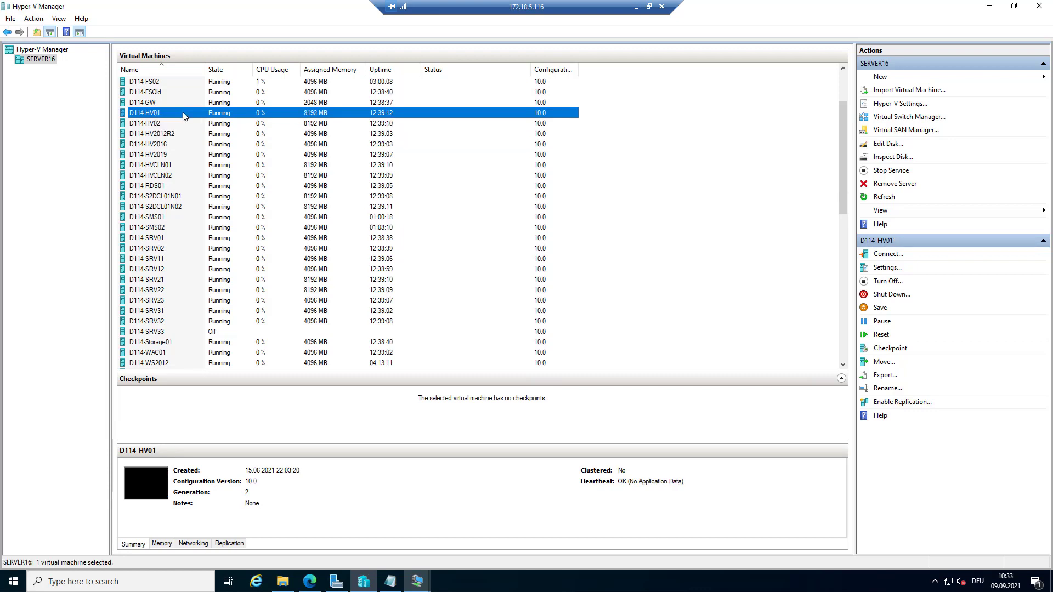
pyautogui.rightClick(184, 116)
pyautogui.click(223, 117)
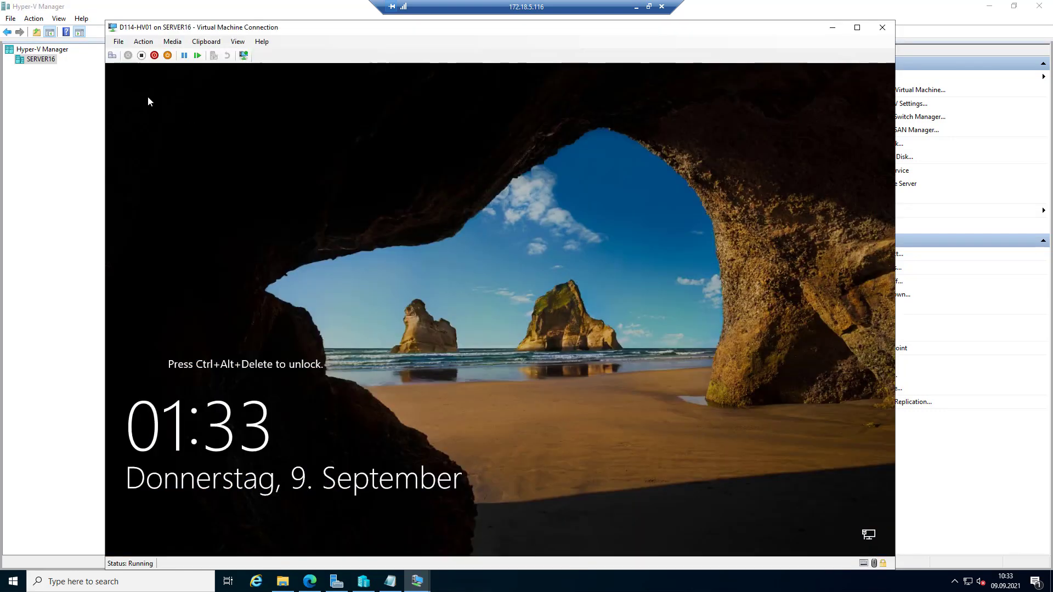
pyautogui.click(112, 55)
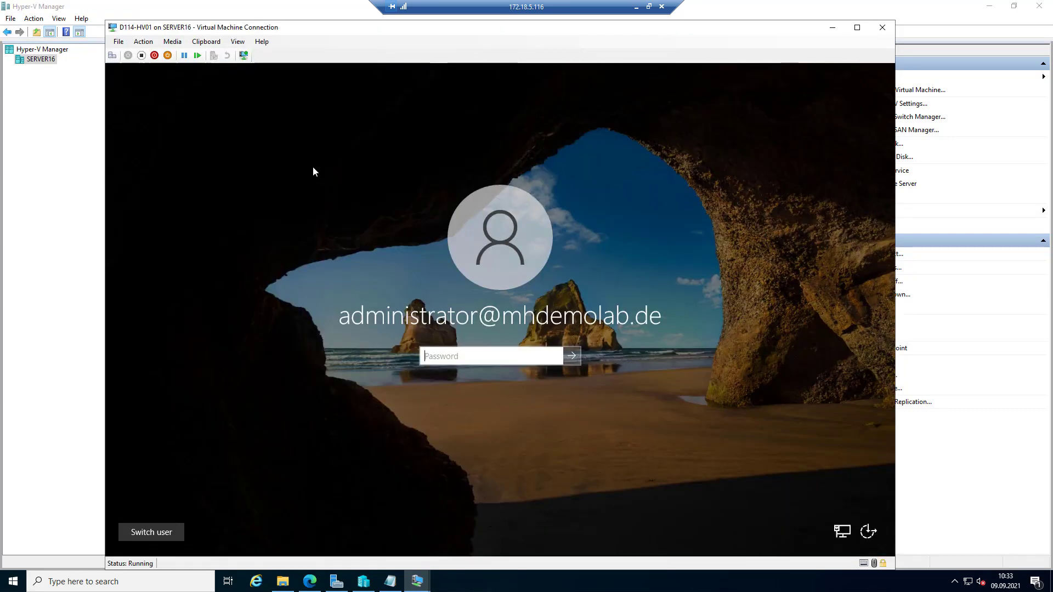
pyautogui.write('•••••••')
pyautogui.press('Return')
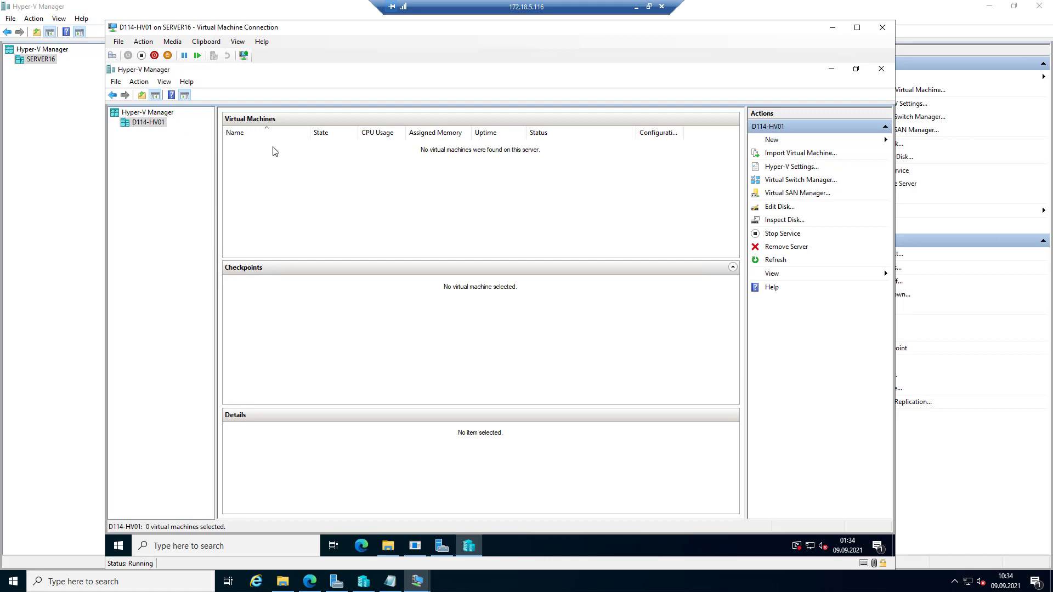
pyautogui.click(443, 547)
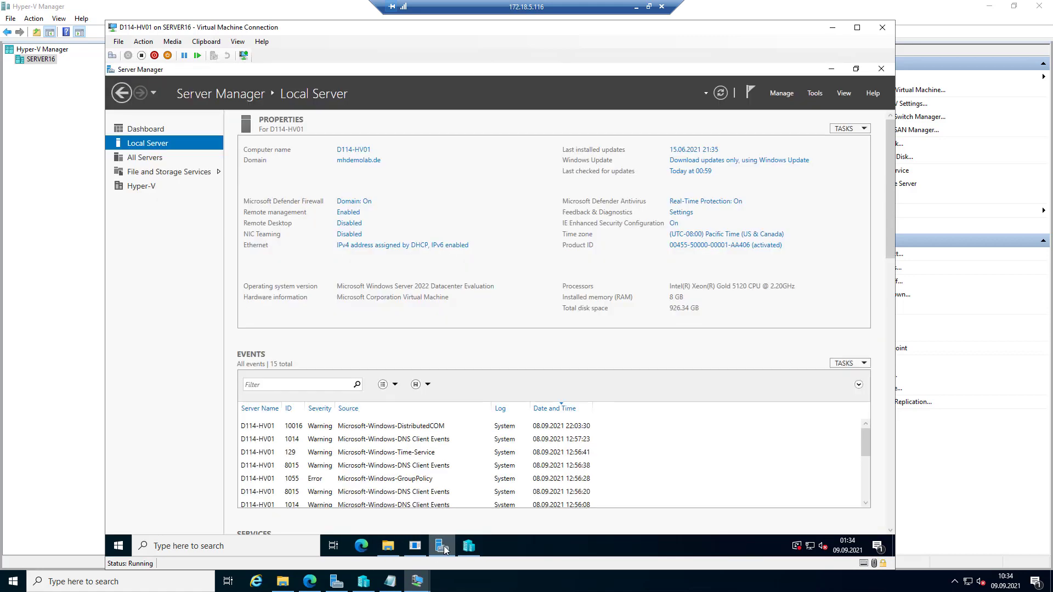
pyautogui.click(627, 583)
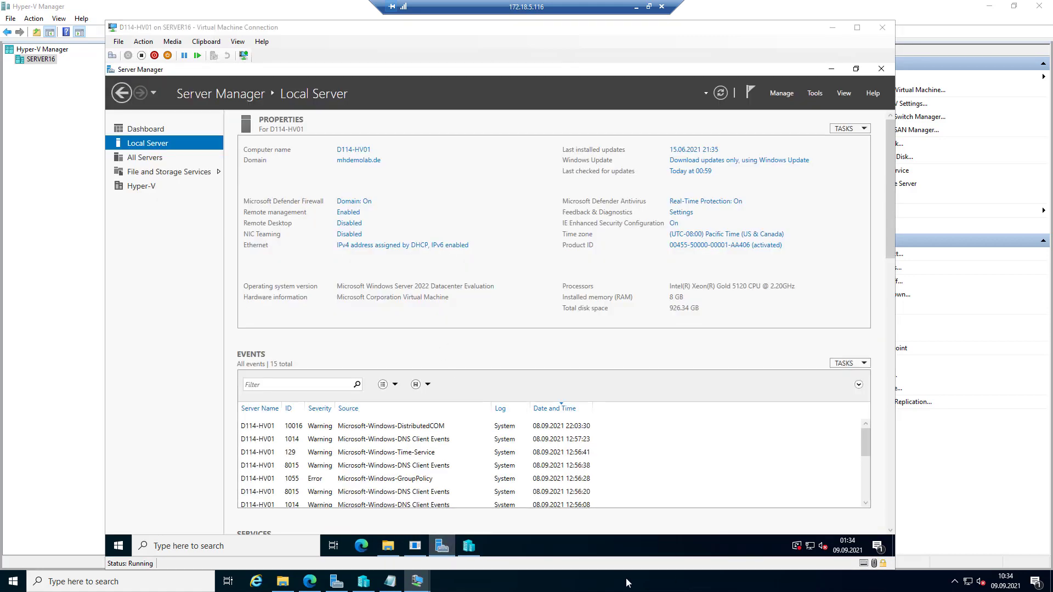
pyautogui.press('super+plus')
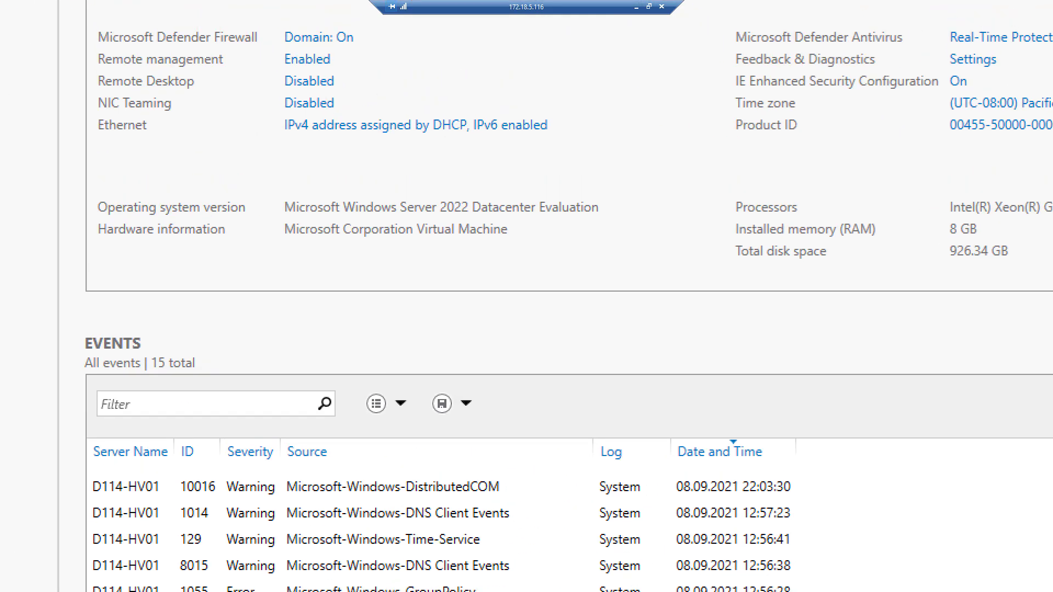
pyautogui.moveTo(68, 188); pyautogui.dragTo(641, 246)
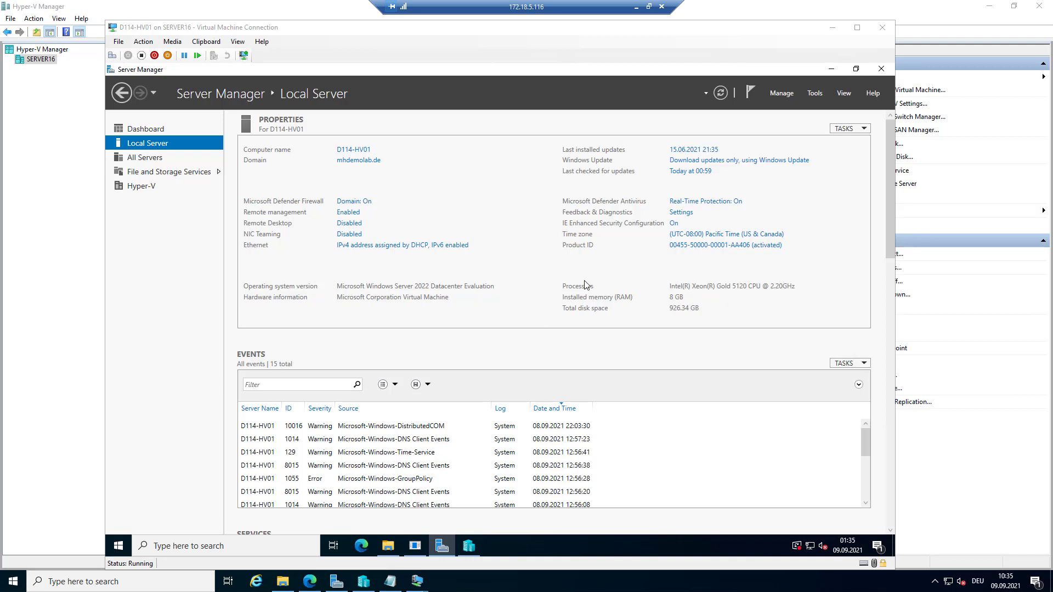
# - Copy the Export04 folder from the \\d114-hv2012R2\v$ share
pyautogui.click(388, 546)
pyautogui.click(378, 182)
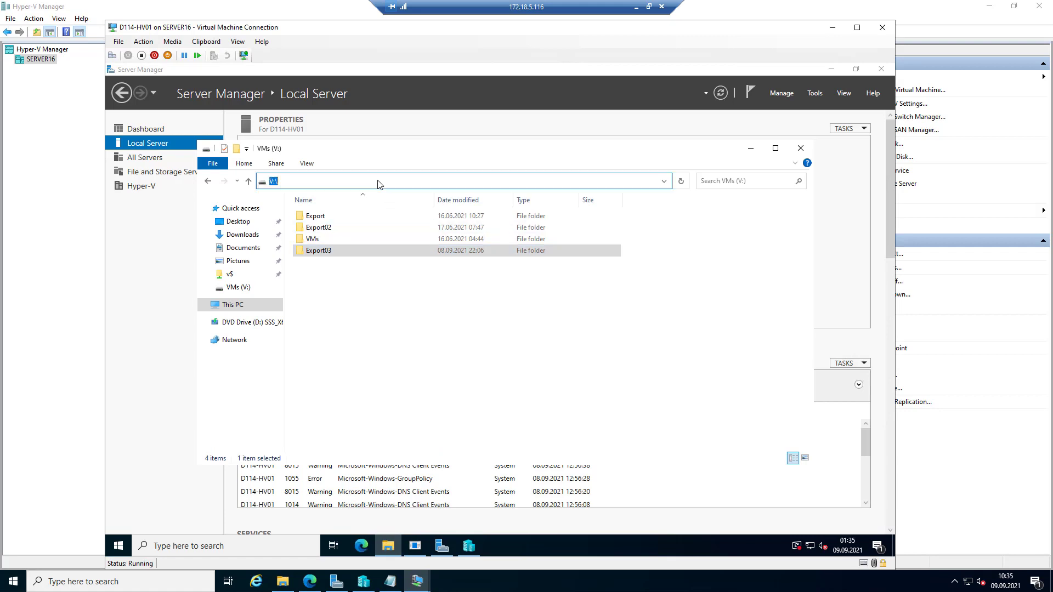
pyautogui.write('\\\\')
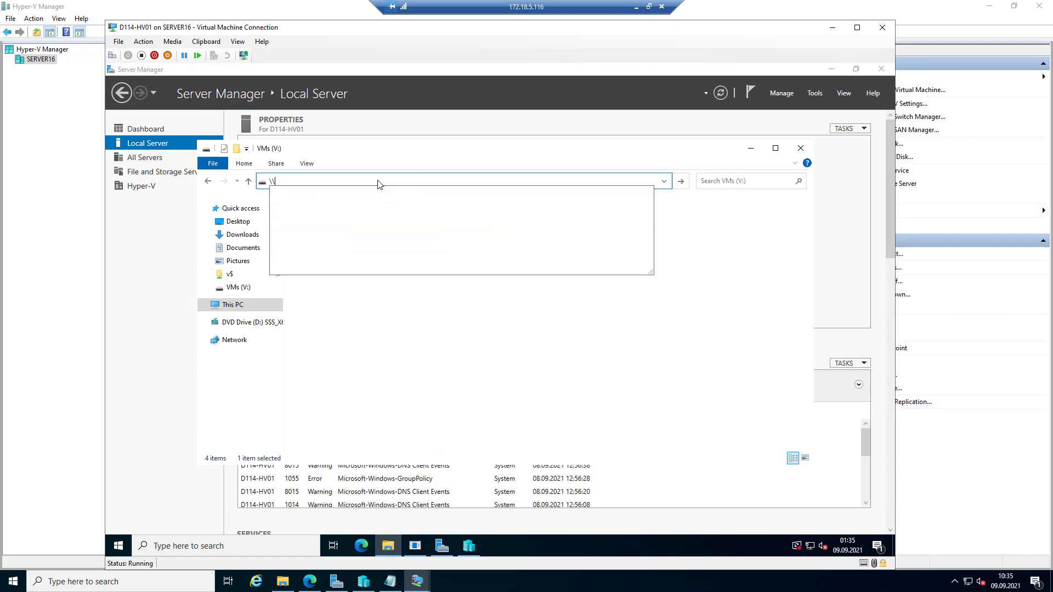
pyautogui.write('d')
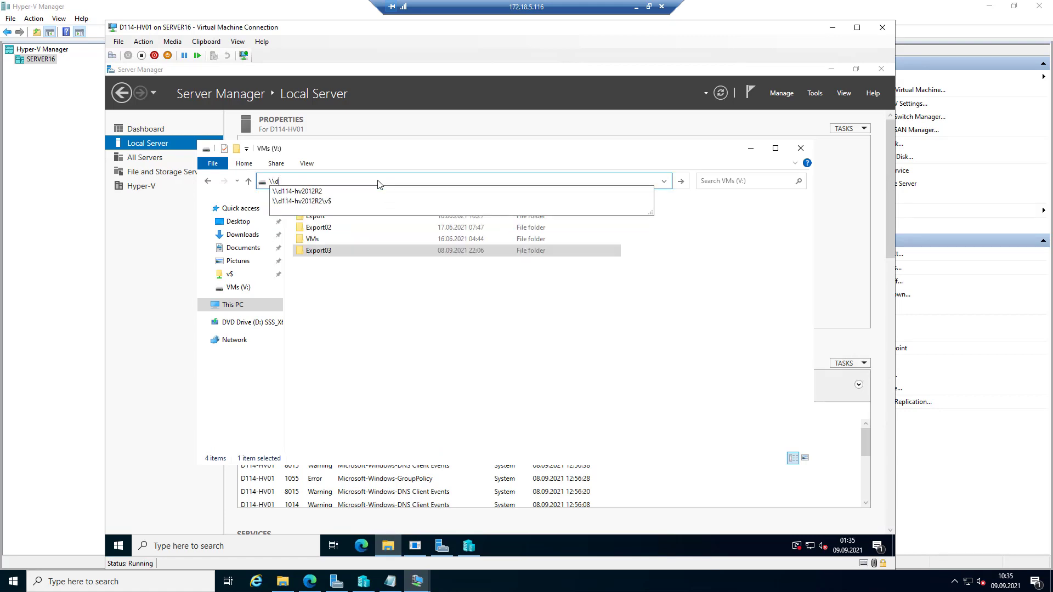
pyautogui.press('Down')
pyautogui.press('Down')
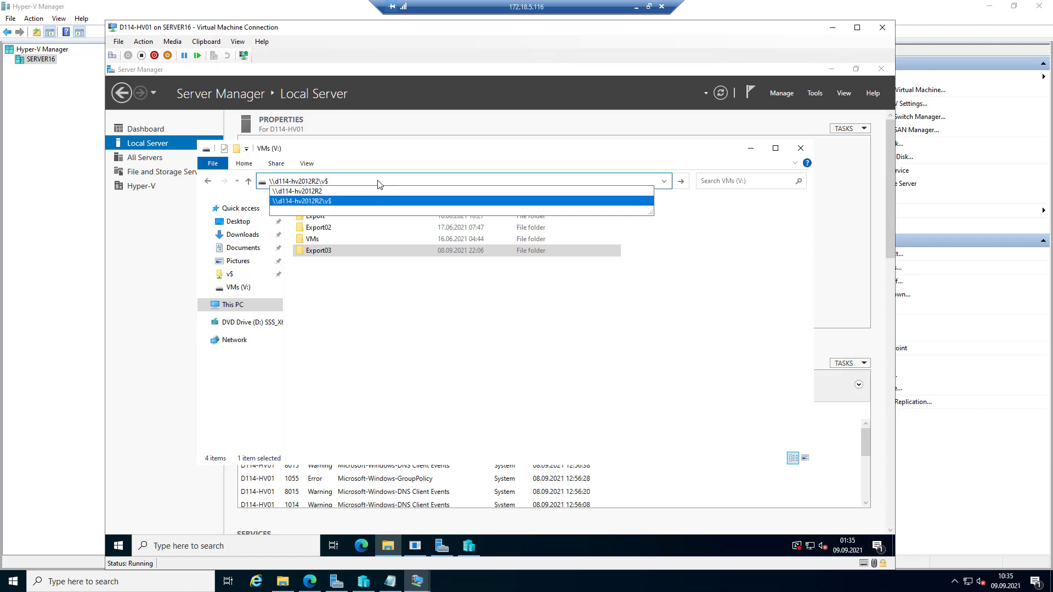
pyautogui.press('Return')
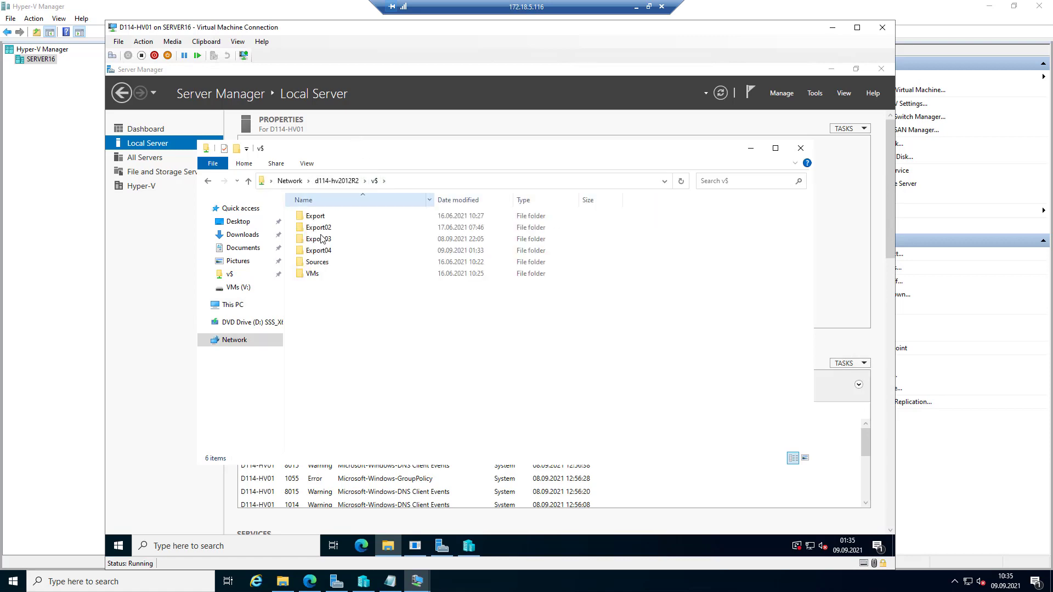
pyautogui.click(332, 253)
pyautogui.rightClick(335, 251)
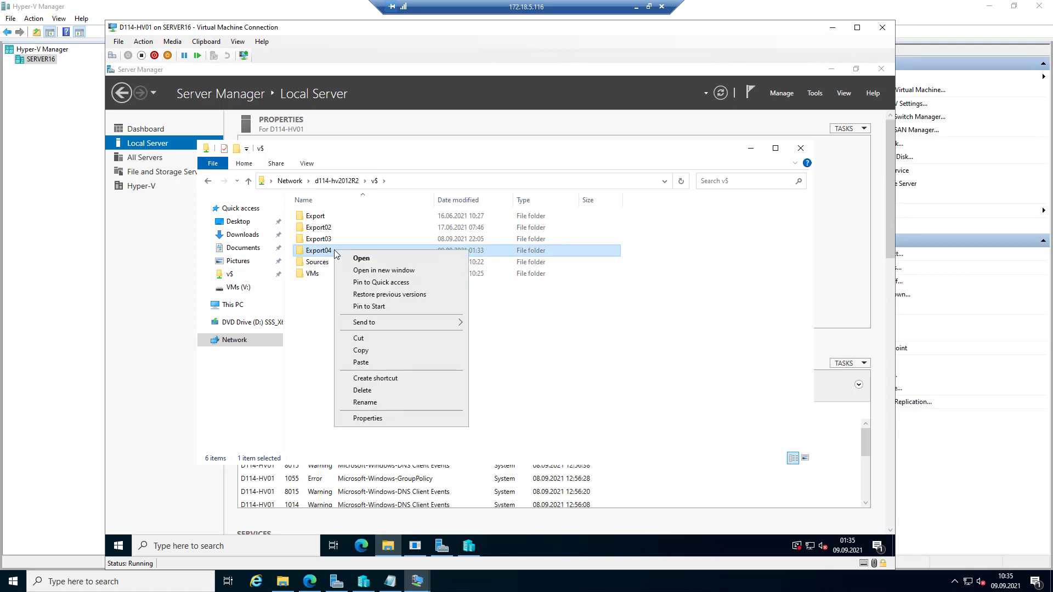
pyautogui.click(374, 351)
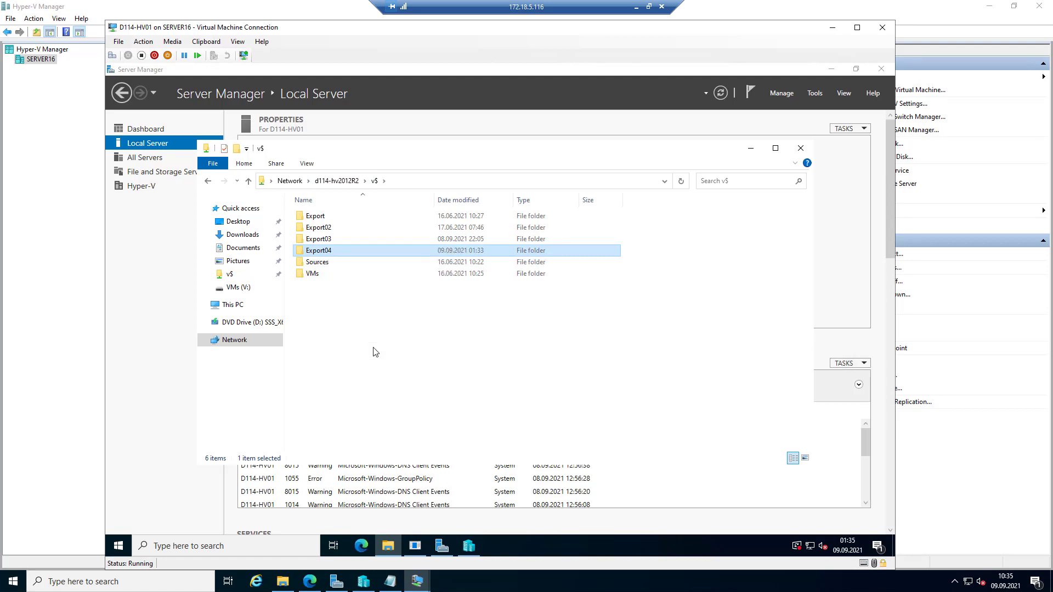
# - Paste Export04 onto the local V: drive and rename it VMs02
pyautogui.click(236, 286)
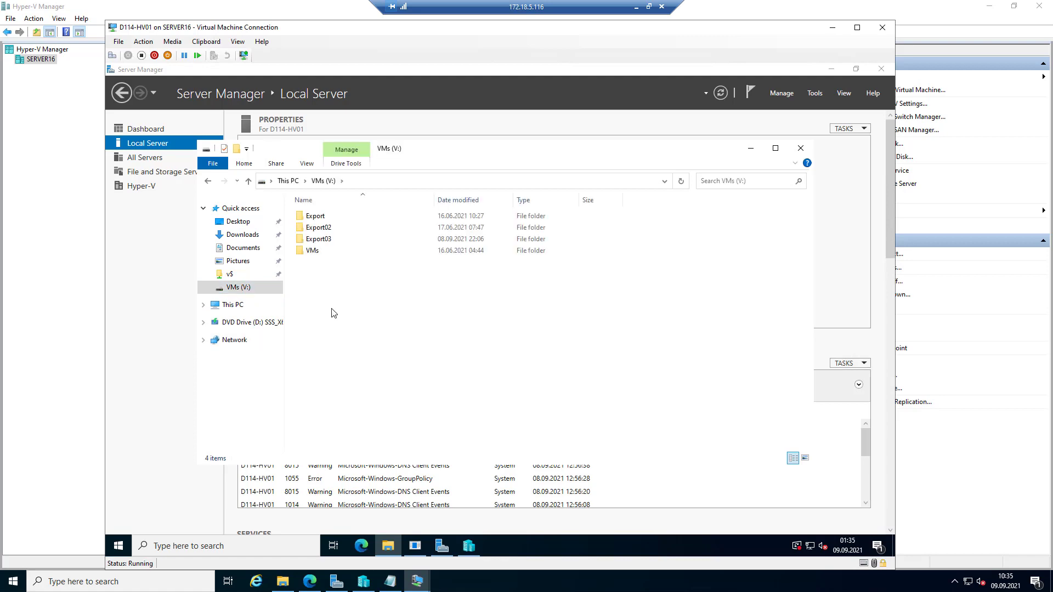
pyautogui.rightClick(332, 311)
pyautogui.click(373, 385)
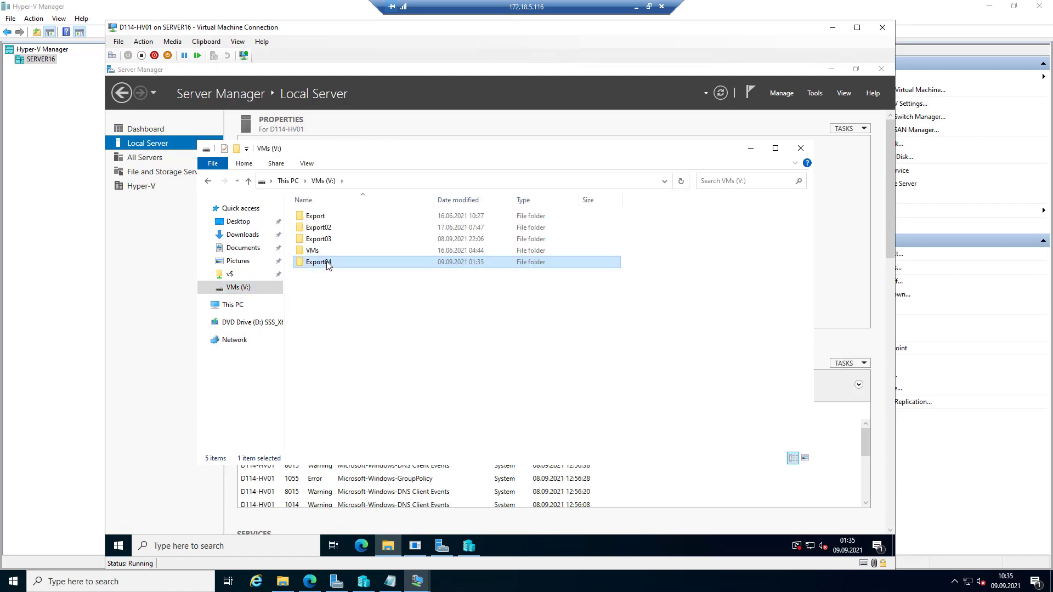
pyautogui.moveTo(340, 266)
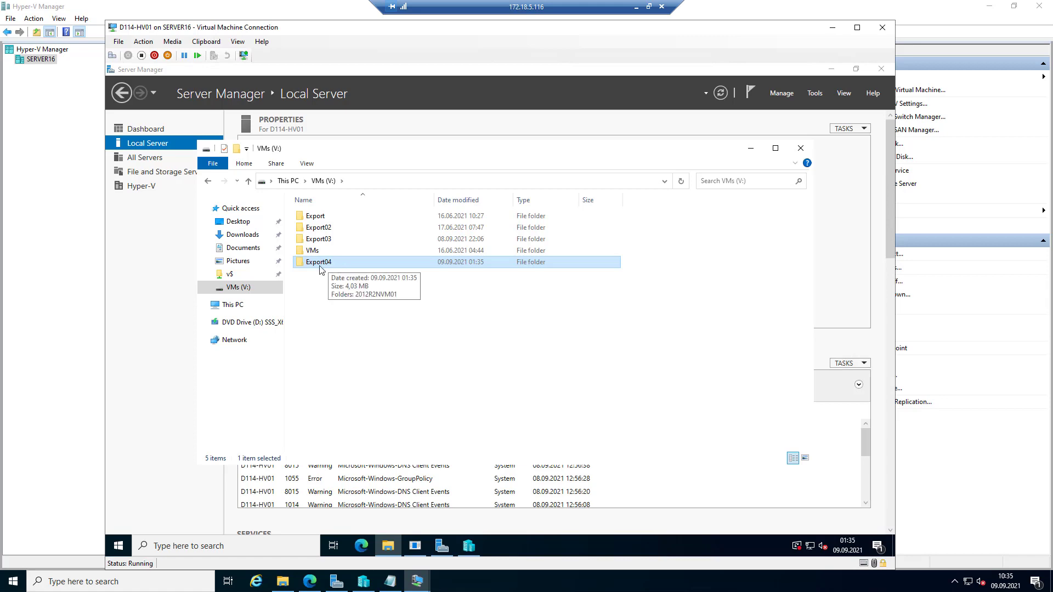
pyautogui.click(327, 263)
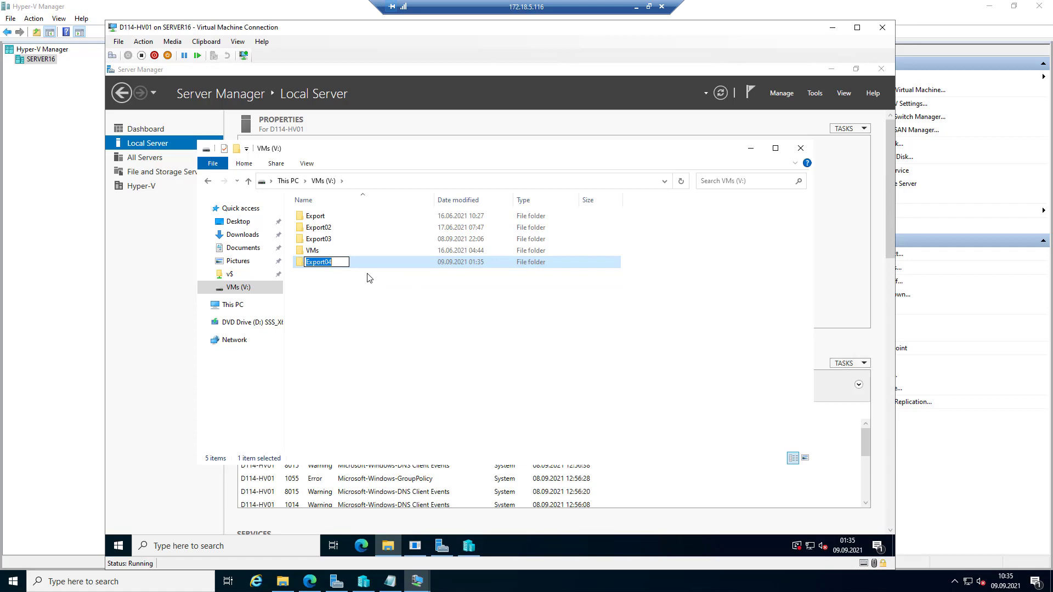
pyautogui.write('VMs02')
pyautogui.press('Return')
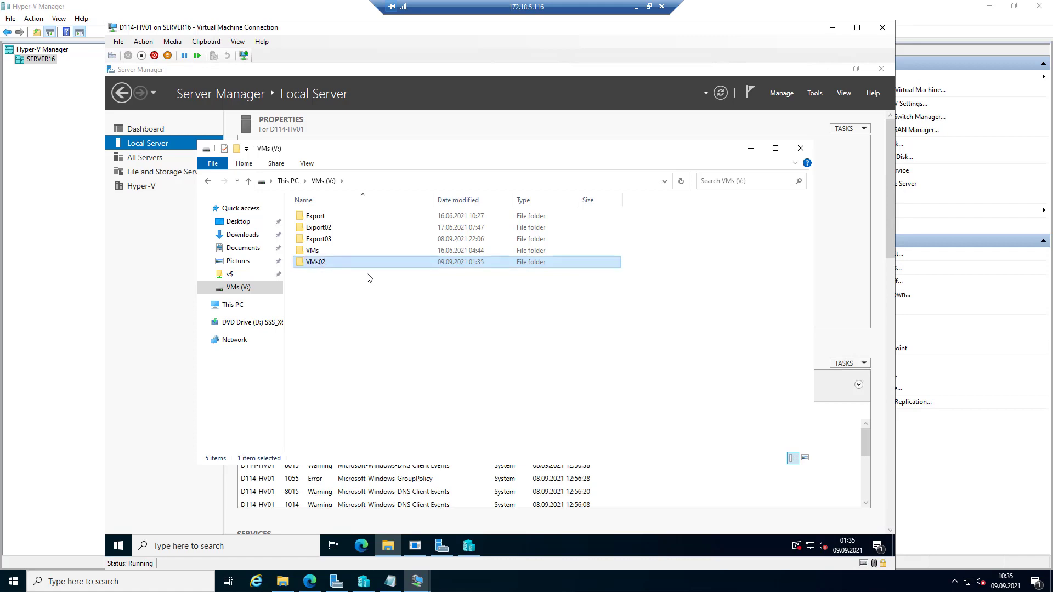
pyautogui.click(471, 546)
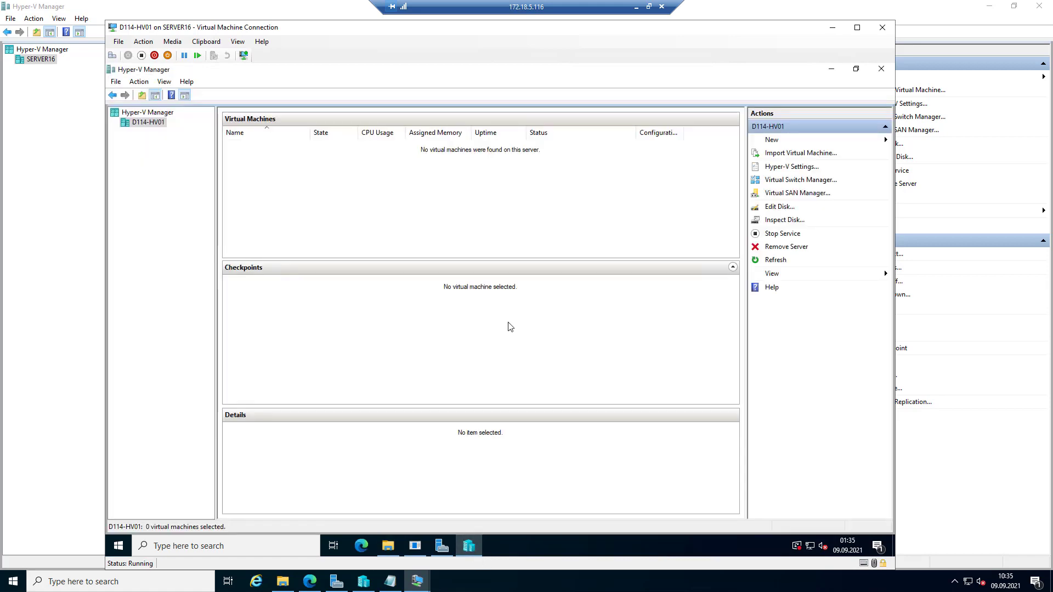
# - Import from V:\VMs02\2012R2NVM01, selecting VM 2012R2NVM01, up to the import type choice
pyautogui.click(836, 154)
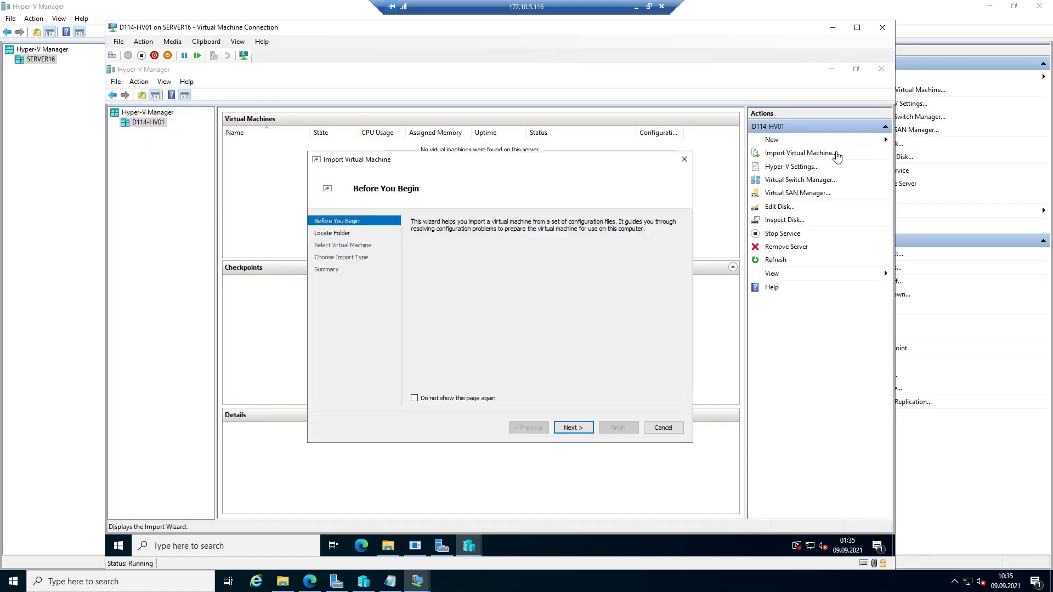
pyautogui.click(574, 429)
pyautogui.click(673, 236)
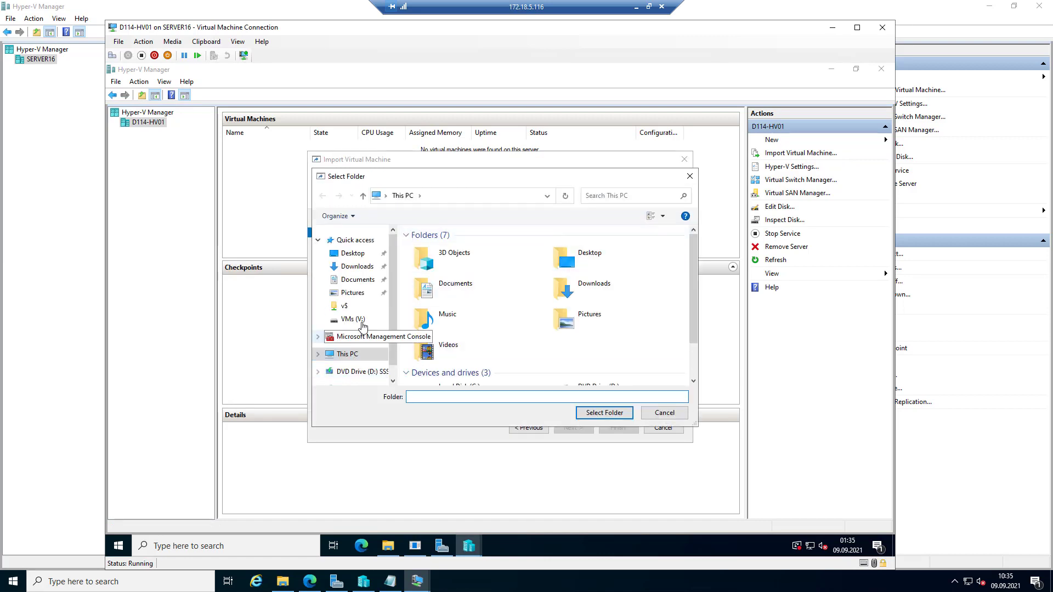
pyautogui.click(369, 323)
pyautogui.doubleClick(450, 296)
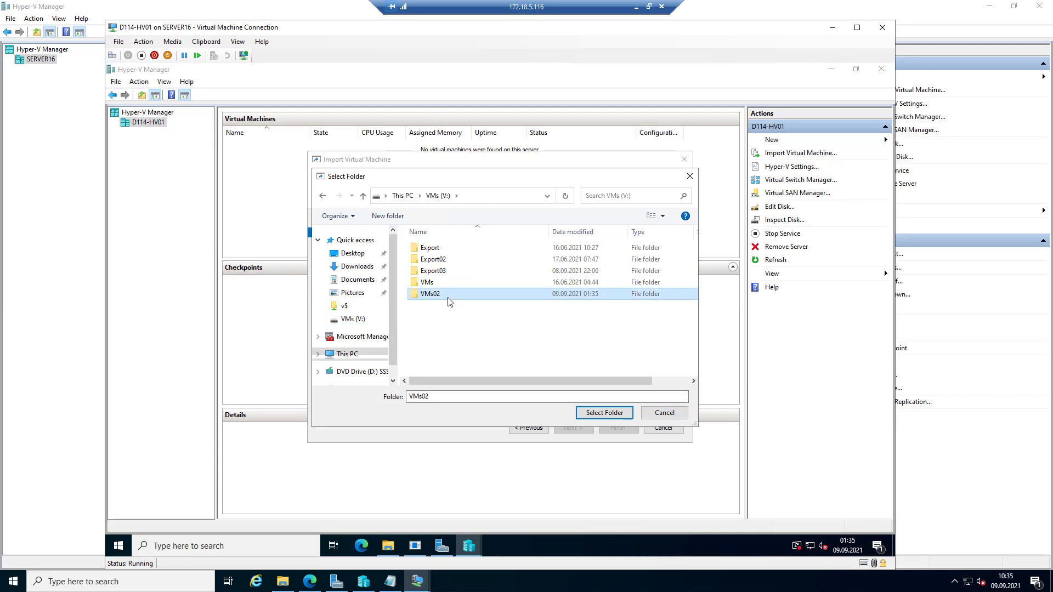
pyautogui.doubleClick(466, 248)
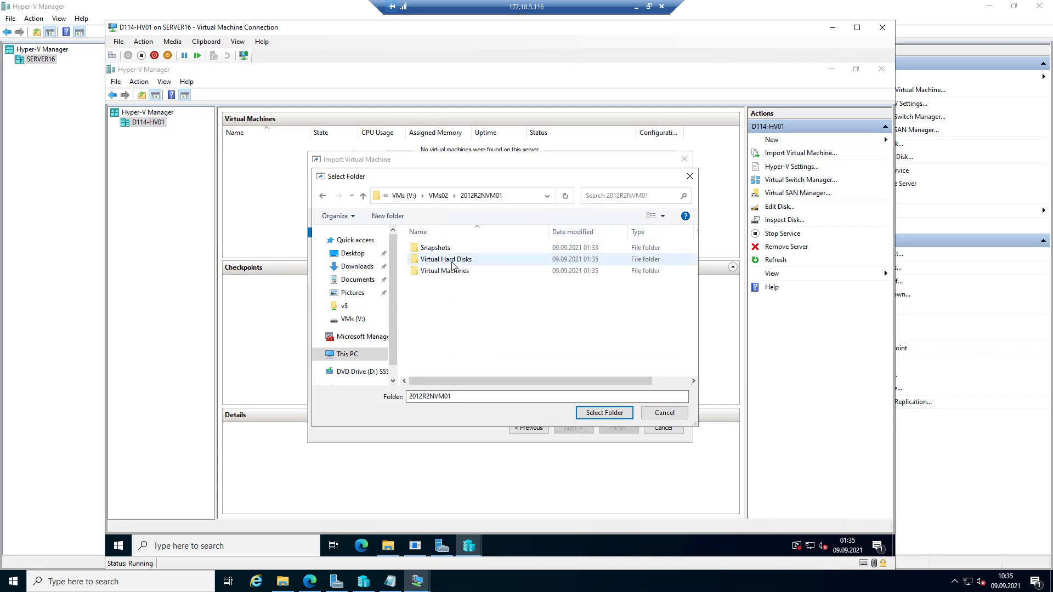
pyautogui.click(604, 413)
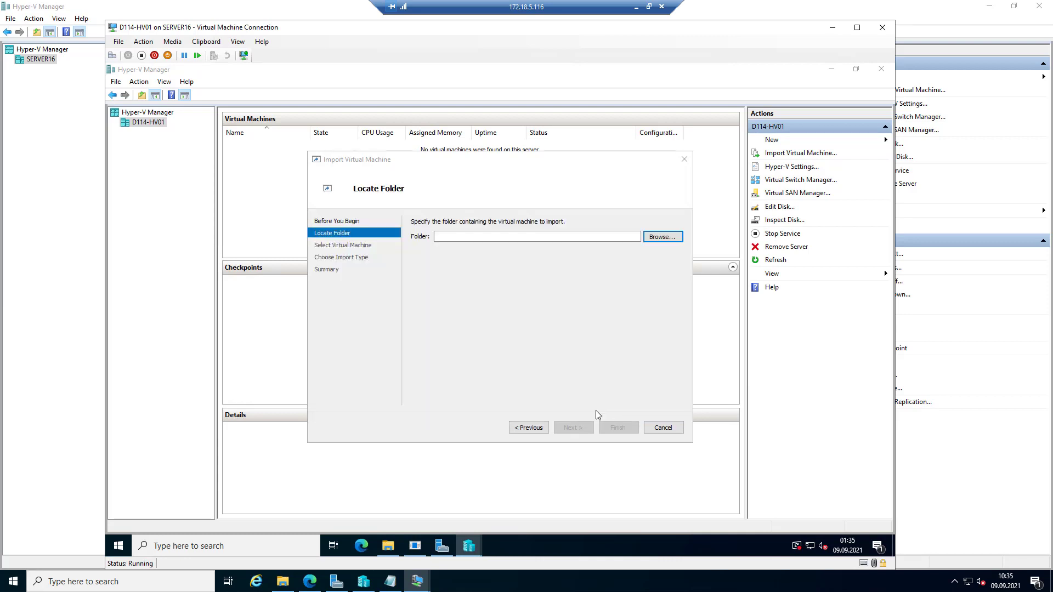
pyautogui.click(573, 428)
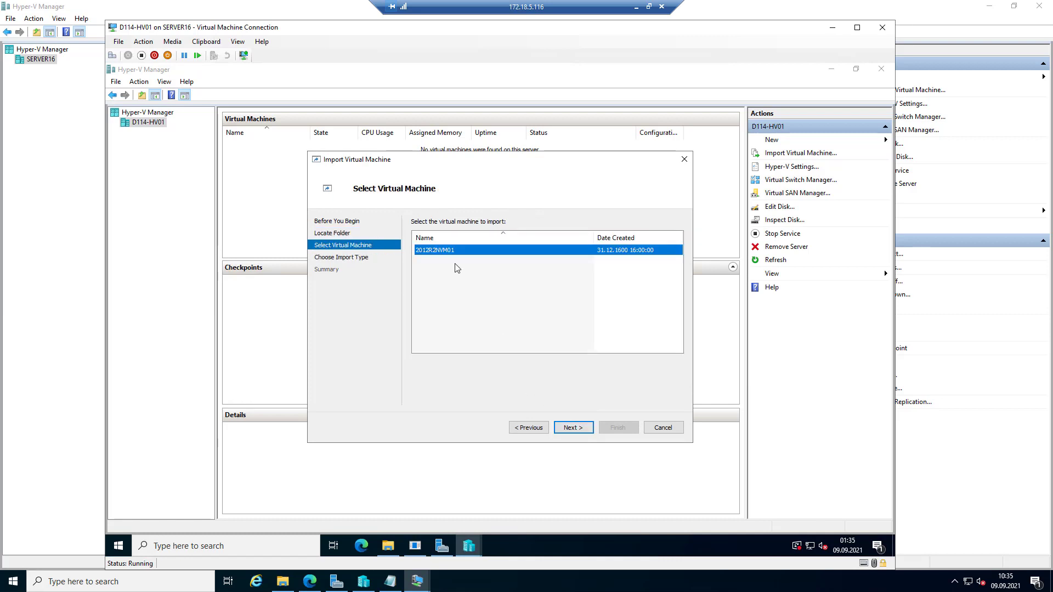
pyautogui.click(579, 429)
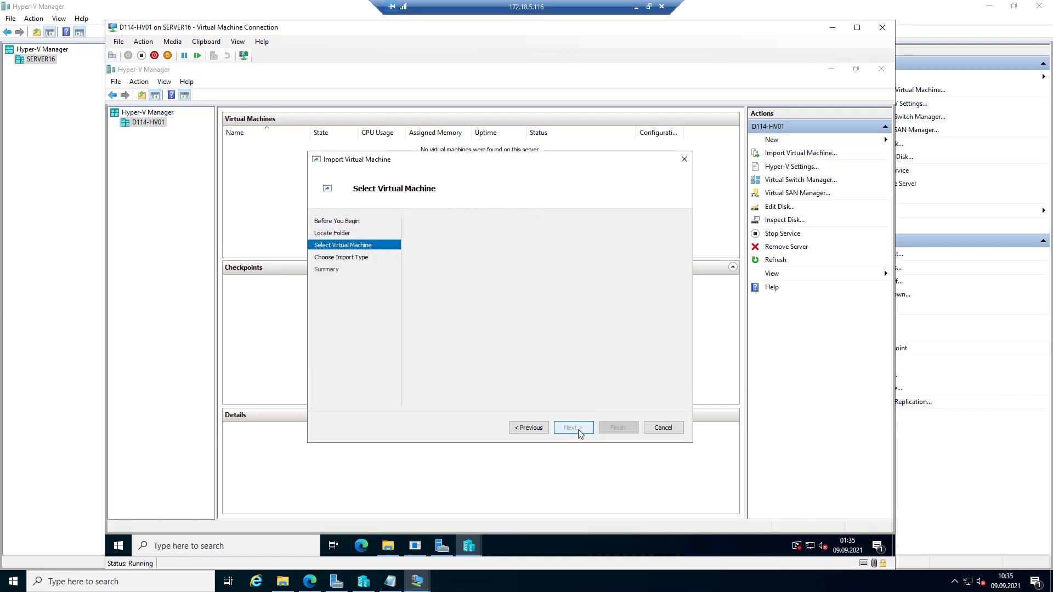
pyautogui.click(590, 585)
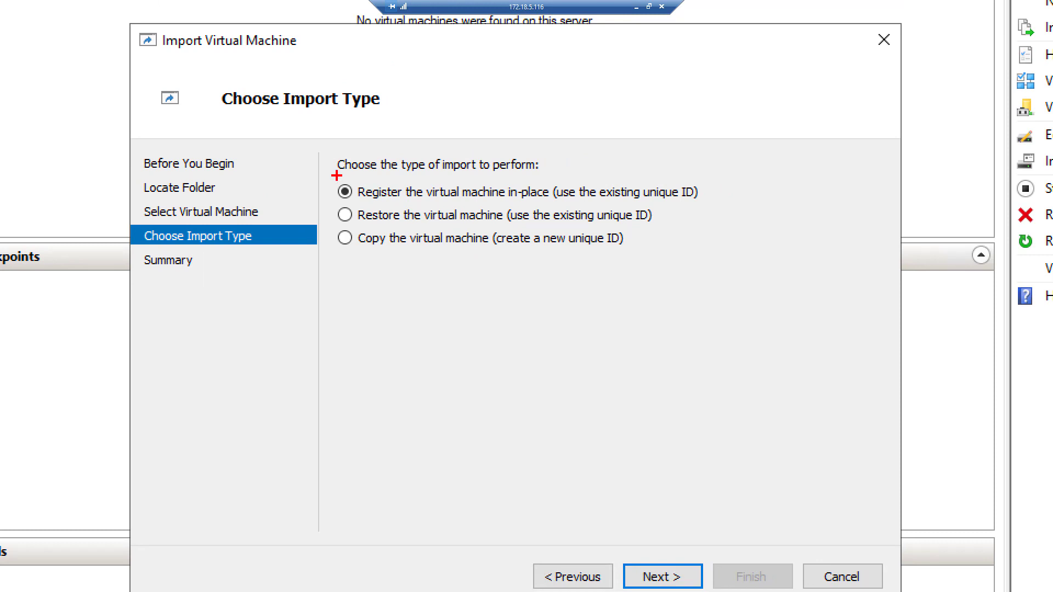
pyautogui.moveTo(335, 175)
pyautogui.mouseDown()
pyautogui.moveTo(707, 218)
pyautogui.moveTo(715, 202)
pyautogui.moveTo(729, 204)
pyautogui.mouseUp()
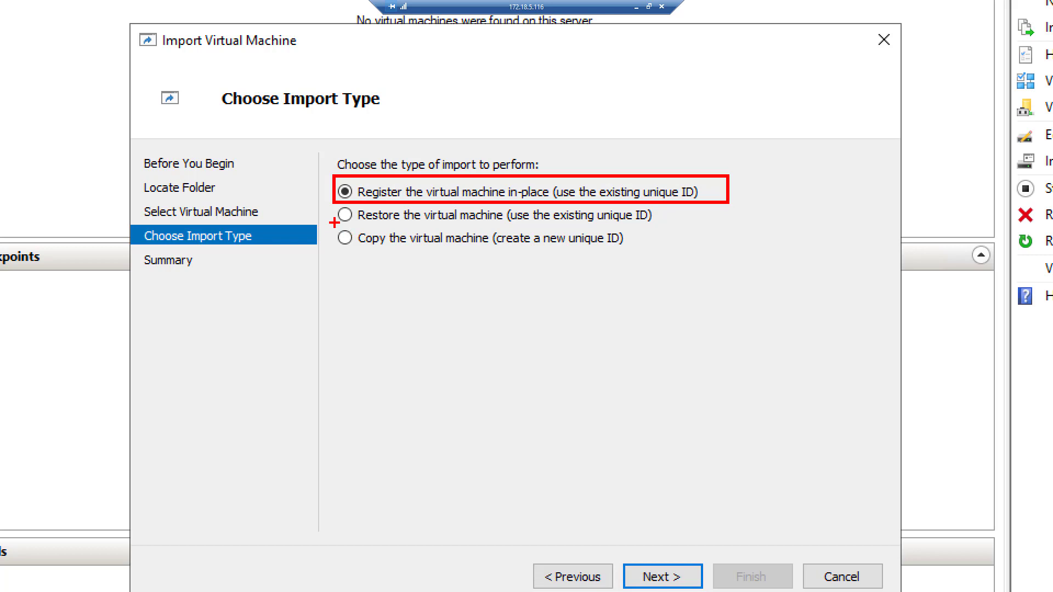
pyautogui.moveTo(335, 222); pyautogui.dragTo(309, 283)
pyautogui.moveTo(324, 224)
pyautogui.mouseDown()
pyautogui.moveTo(340, 223)
pyautogui.moveTo(333, 237)
pyautogui.mouseUp()
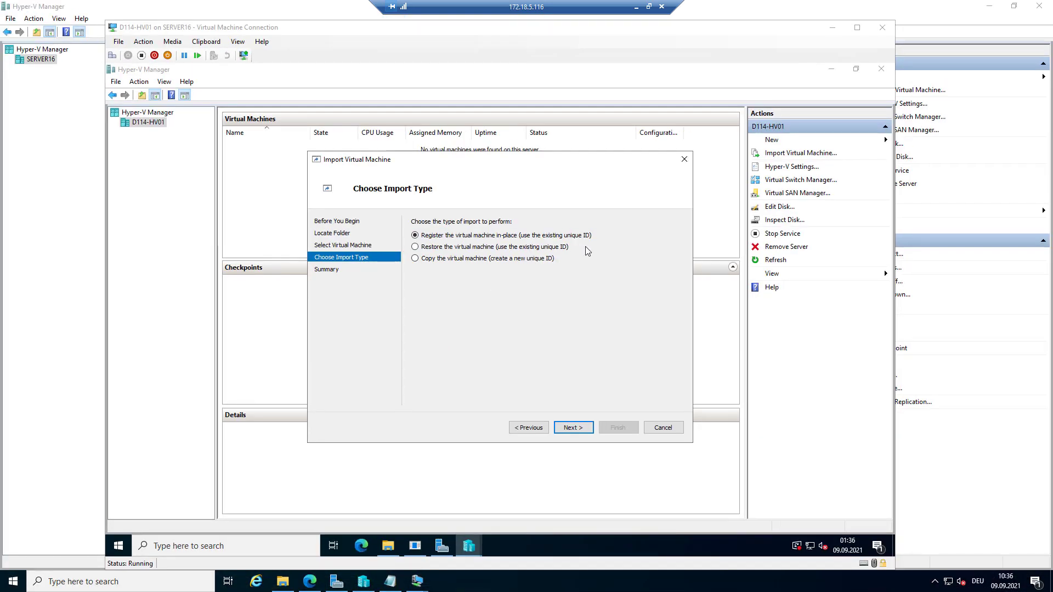
# - Finish the in-place import of 2012R2NVM01
pyautogui.click(582, 431)
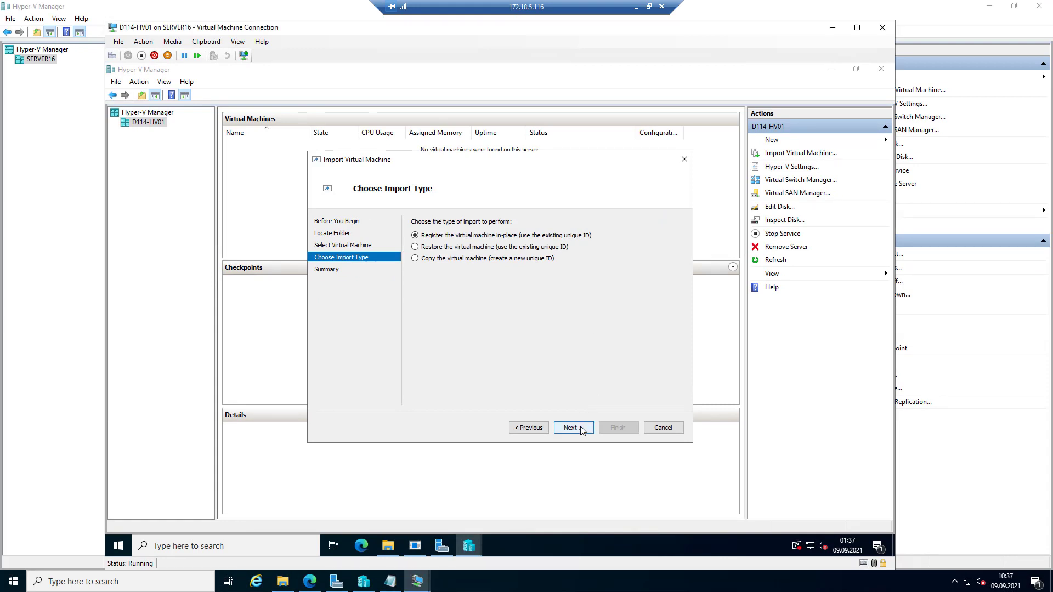
pyautogui.click(580, 430)
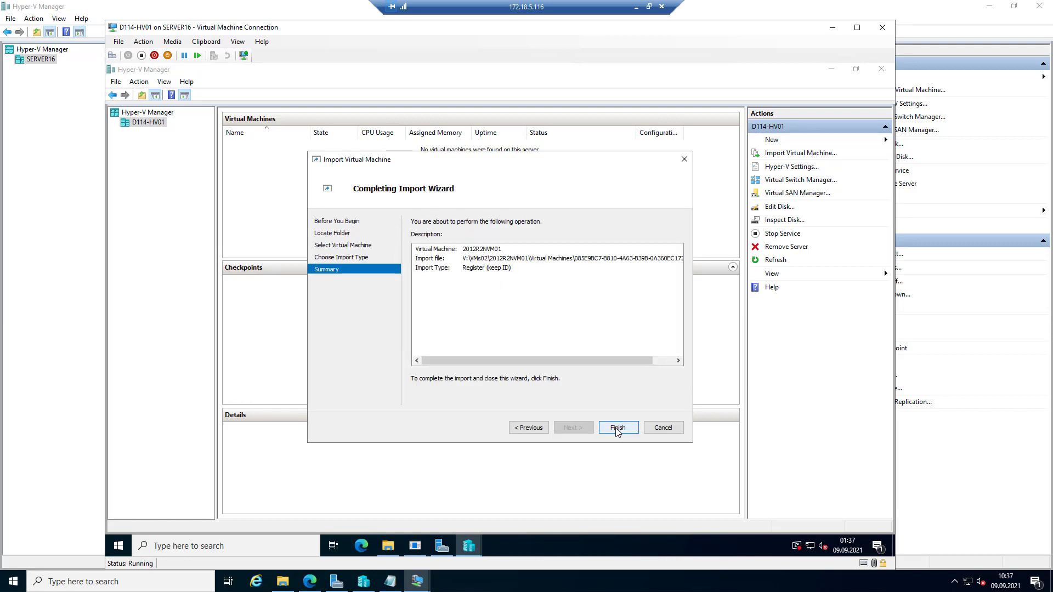
pyautogui.click(617, 428)
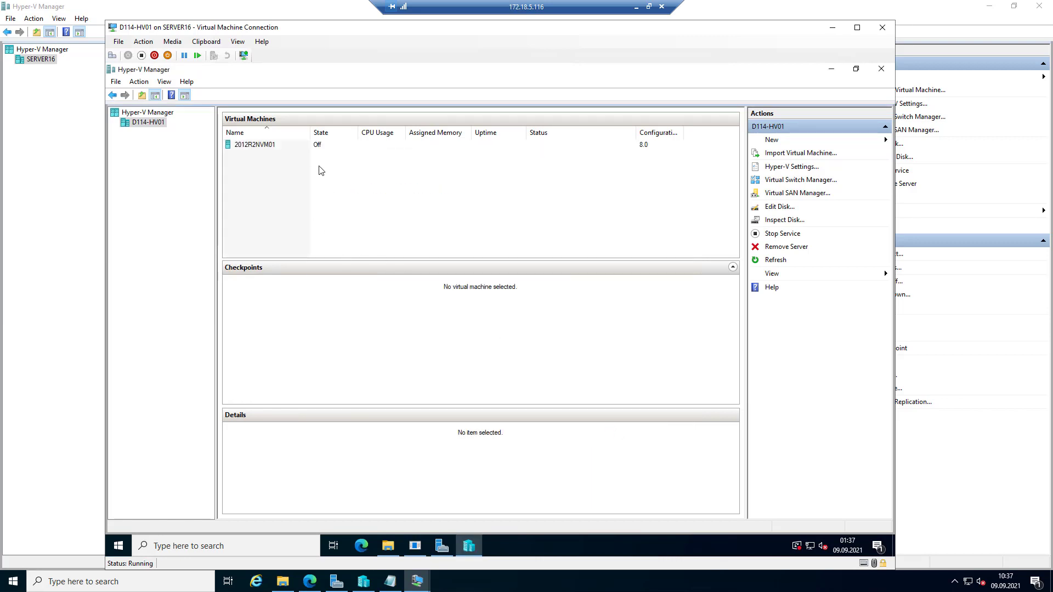
# - Check 2012R2NVM01's details: off, configuration version 8.0, generation 2
pyautogui.click(324, 146)
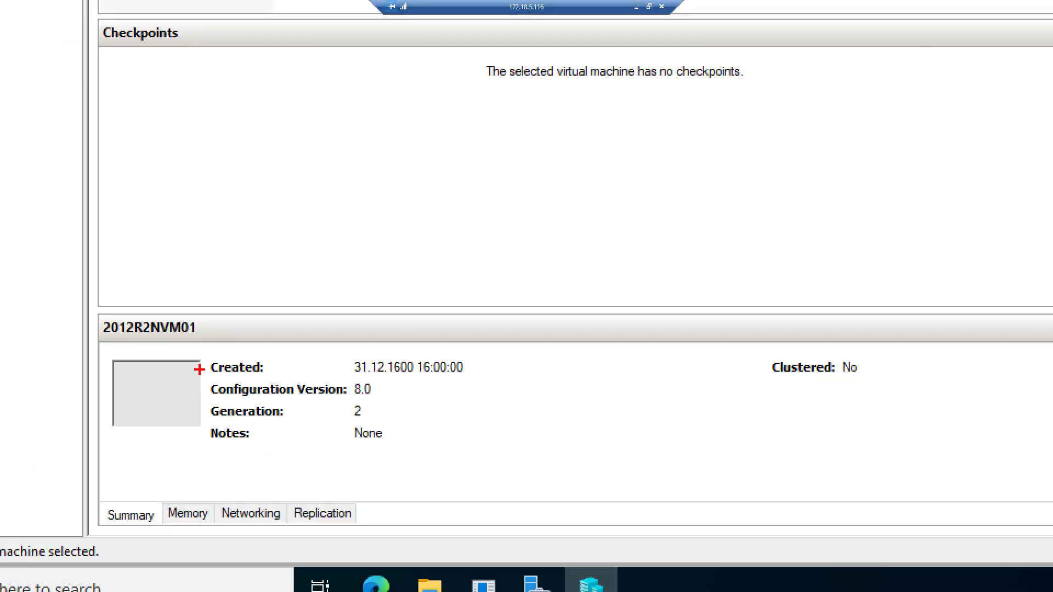
pyautogui.moveTo(199, 370)
pyautogui.mouseDown()
pyautogui.moveTo(268, 408)
pyautogui.moveTo(399, 424)
pyautogui.mouseUp()
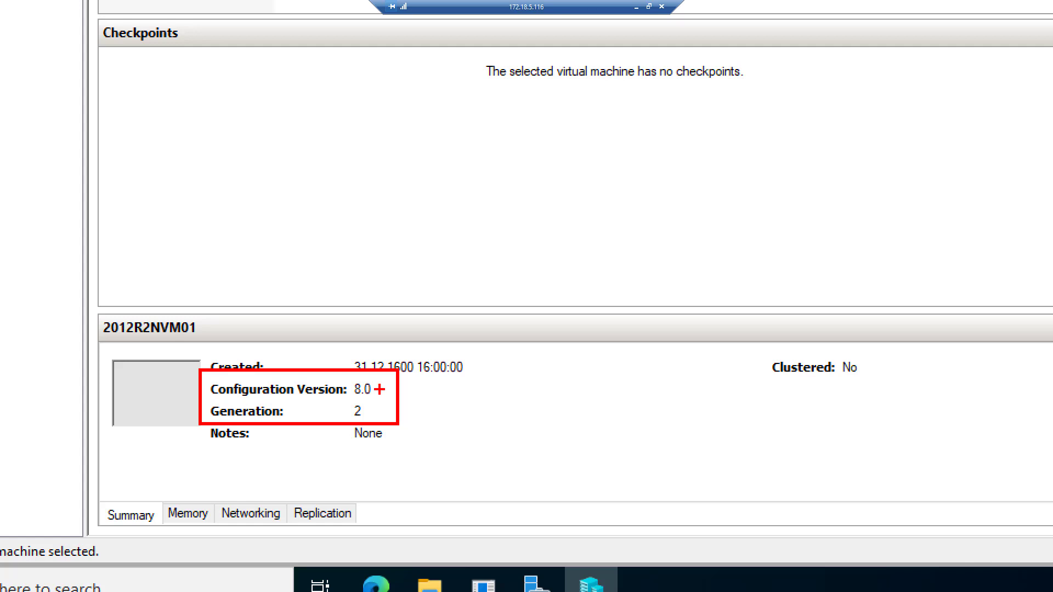
pyautogui.moveTo(379, 389); pyautogui.dragTo(510, 389)
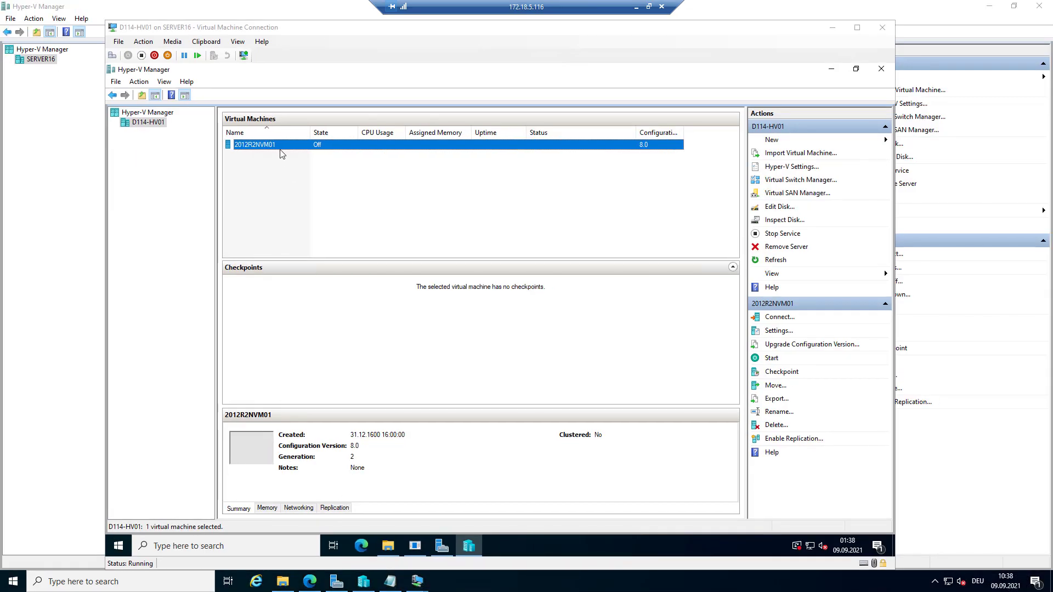
pyautogui.click(282, 146)
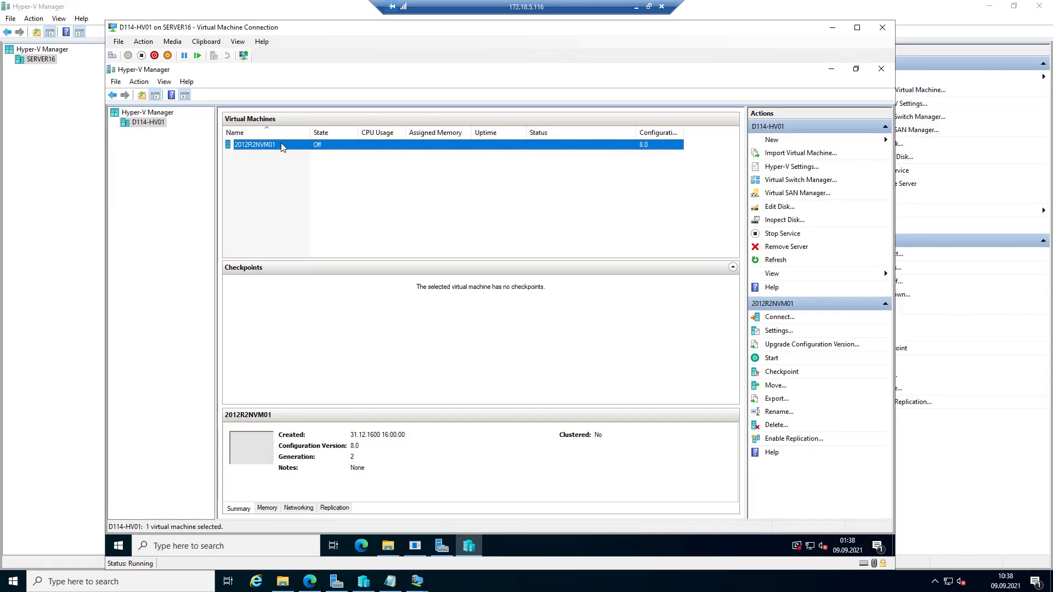
# - Review 2012R2NVM01's settings unchanged, then confirm upgrading its configuration version from 8.0
pyautogui.rightClick(282, 146)
pyautogui.click(340, 167)
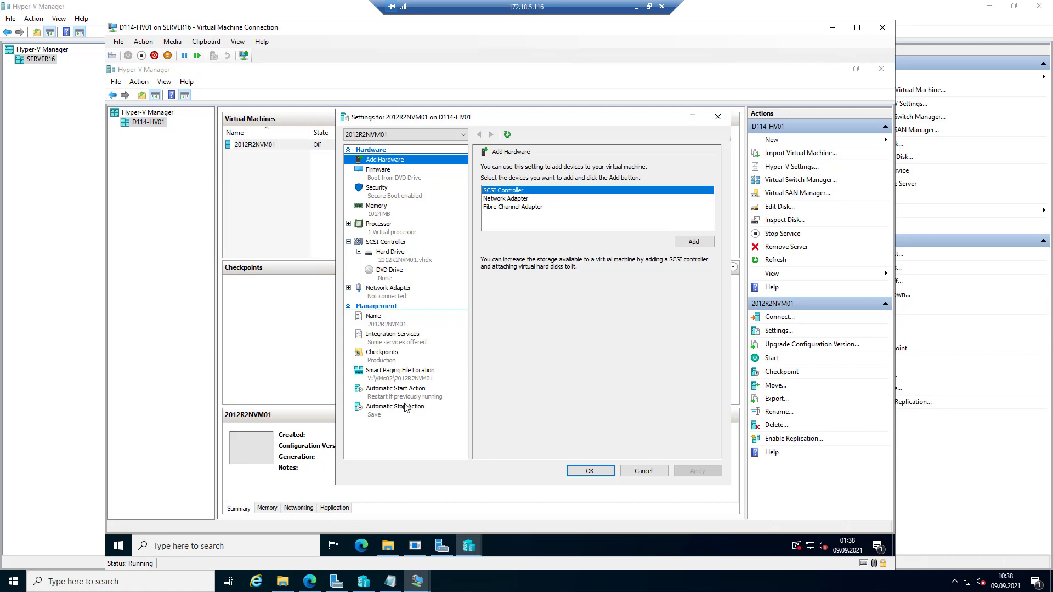
pyautogui.click(650, 473)
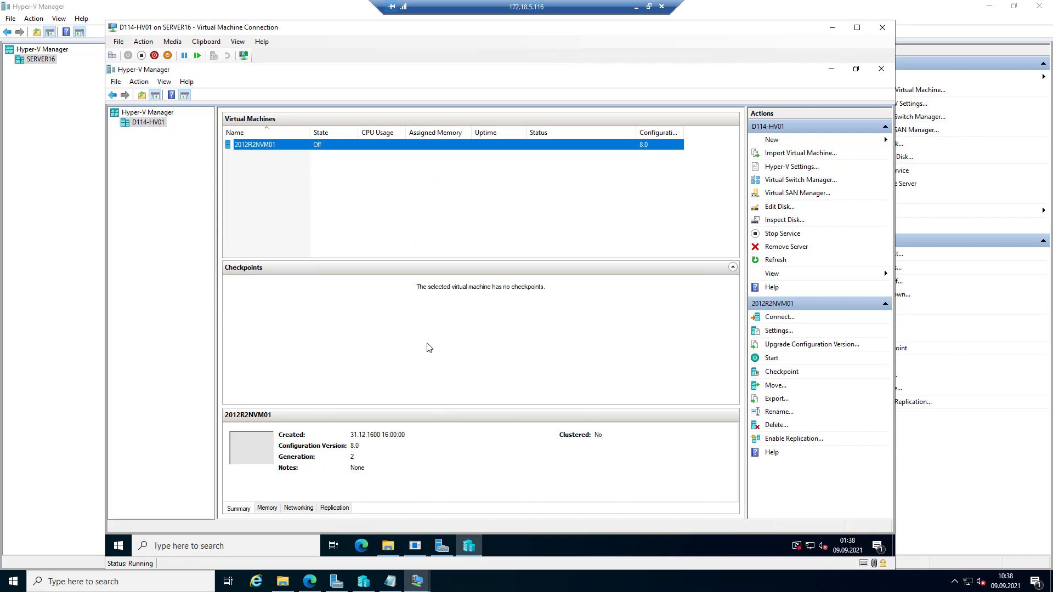
pyautogui.rightClick(355, 146)
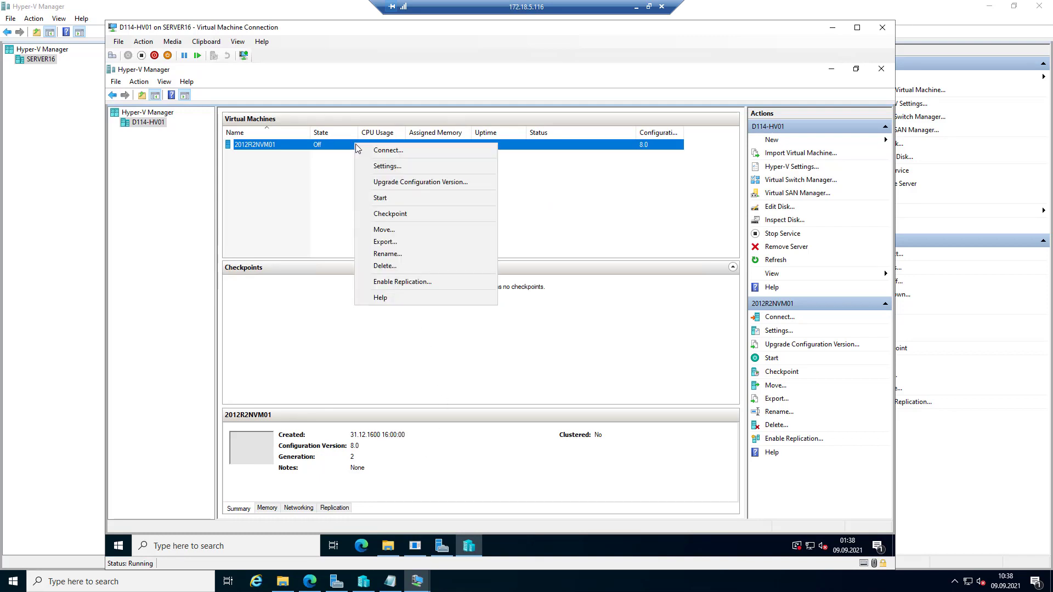
pyautogui.click(400, 184)
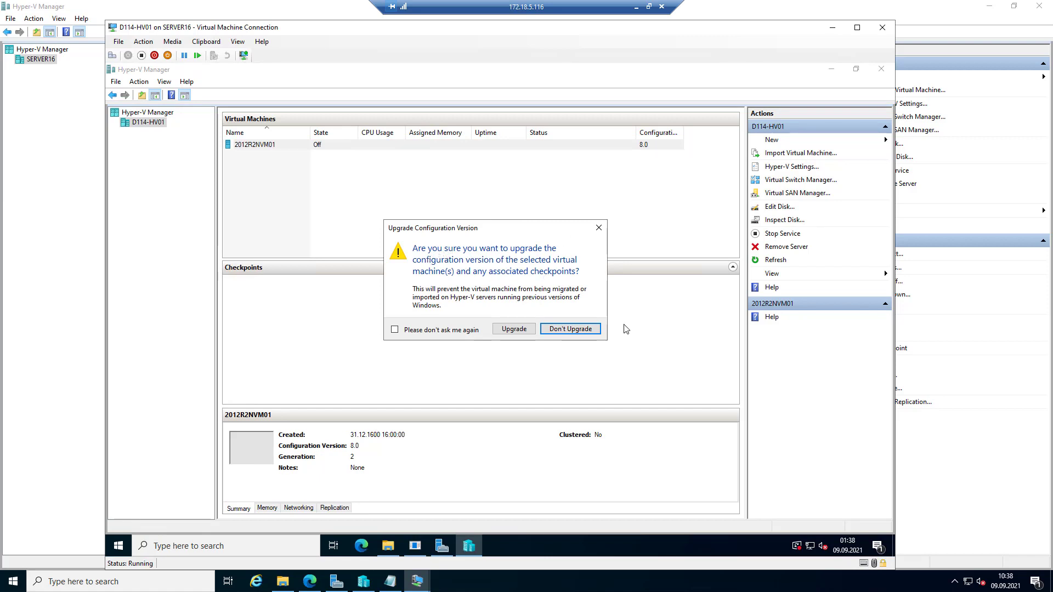
pyautogui.click(513, 329)
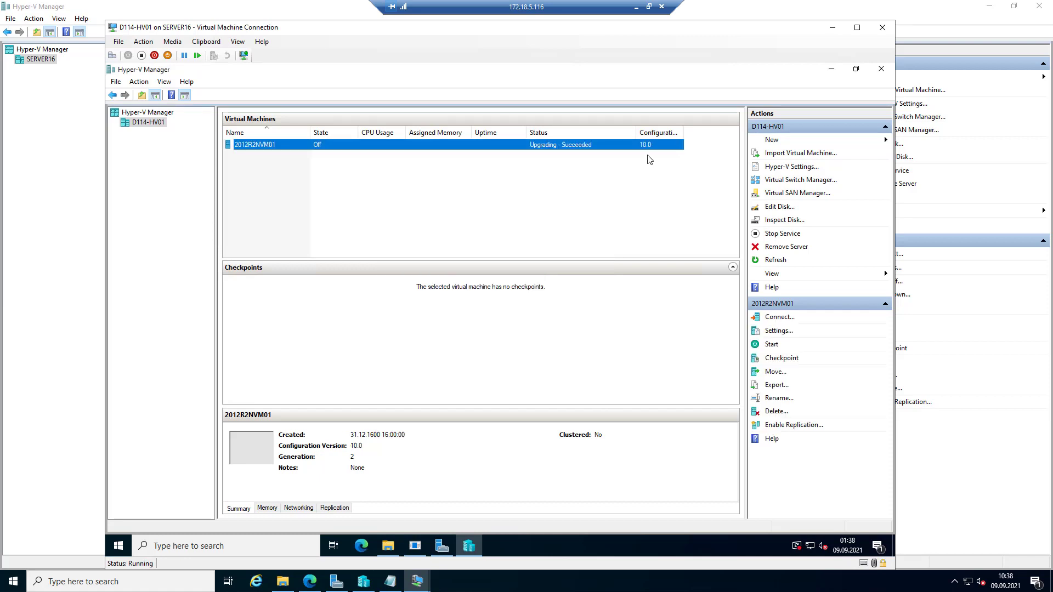
pyautogui.rightClick(609, 144)
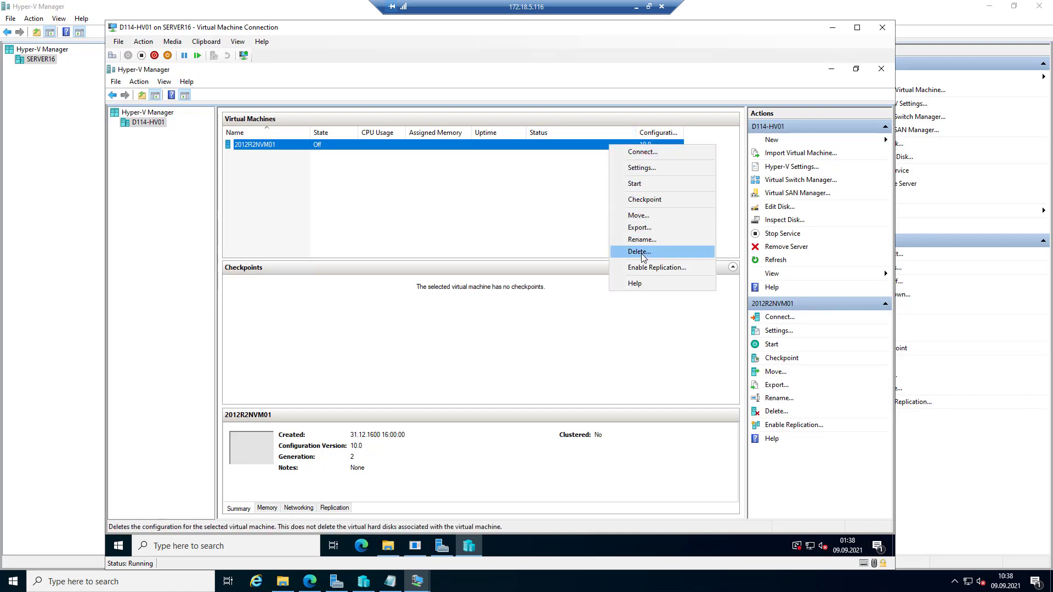
pyautogui.click(521, 244)
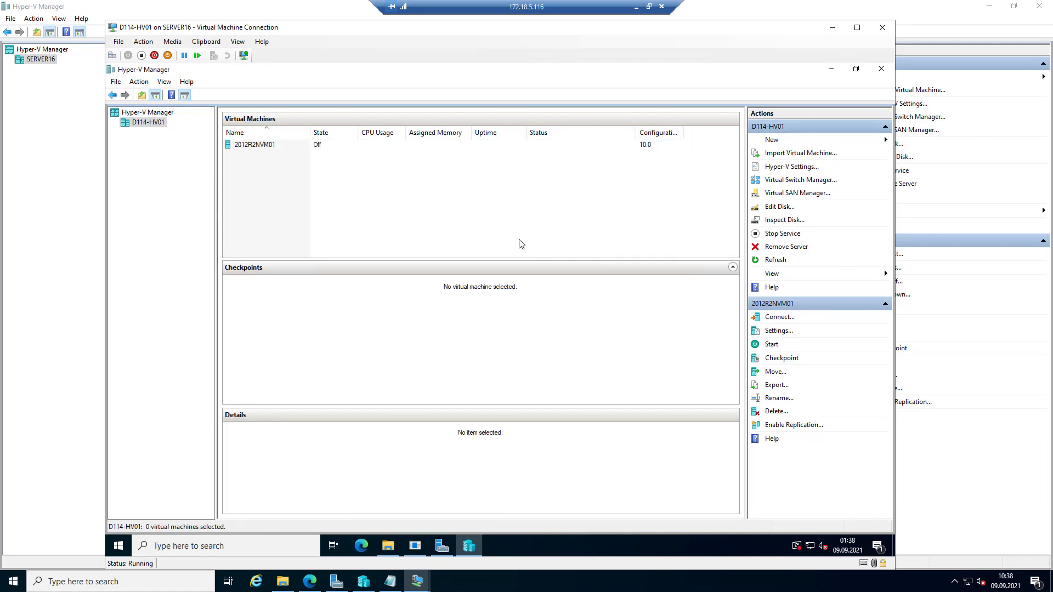
pyautogui.click(609, 144)
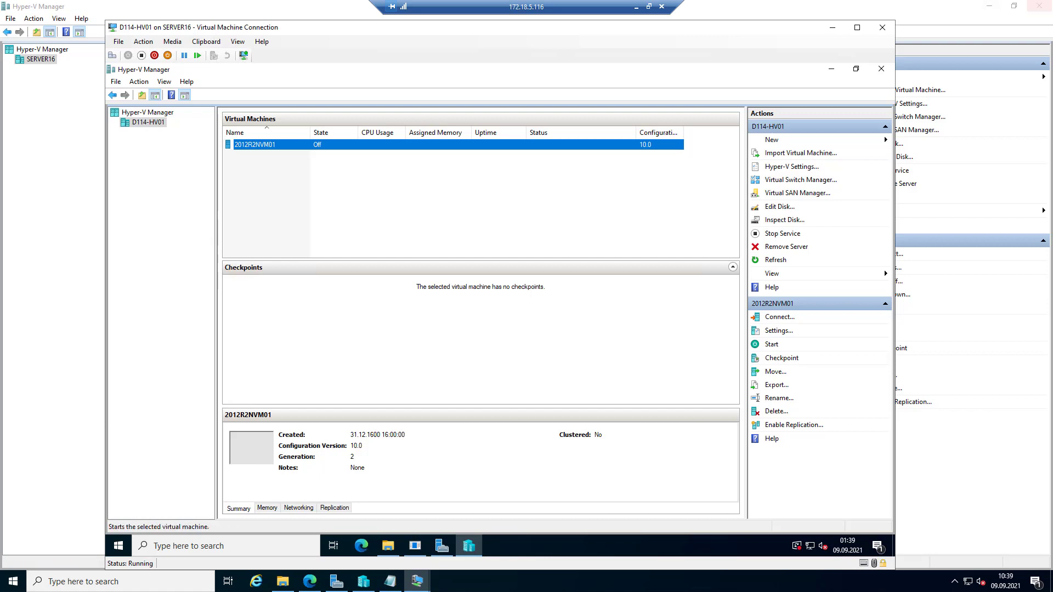
# - Delete the 2012R2NVM01 virtual machine from Hyper-V Manager
pyautogui.rightClick(358, 150)
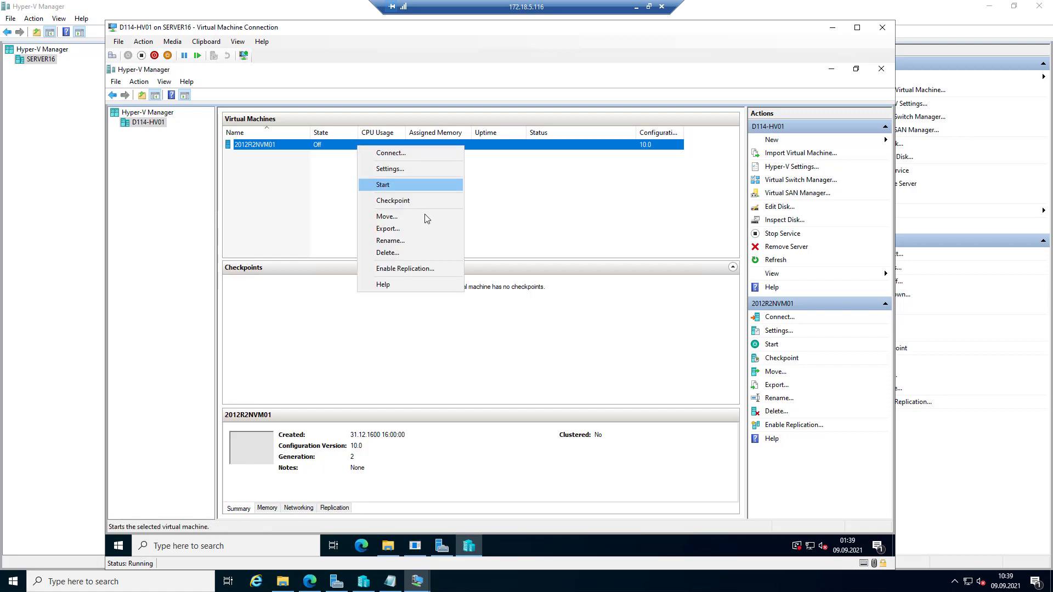
pyautogui.click(417, 255)
pyautogui.click(519, 308)
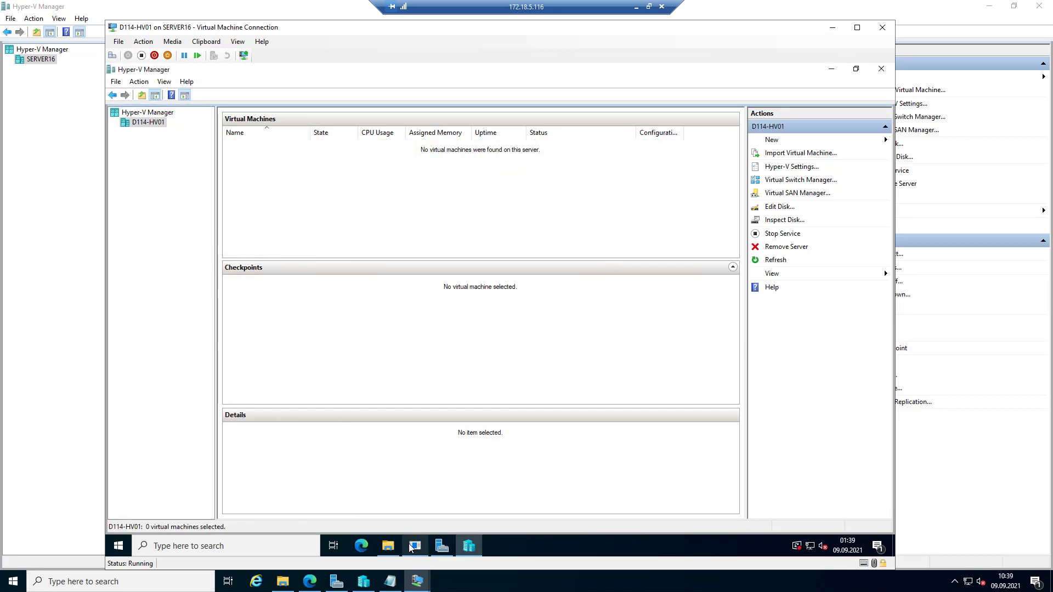
# - Bring D114-HV01's nested Hyper-V Manager to the front, showing no virtual machines
pyautogui.click(388, 547)
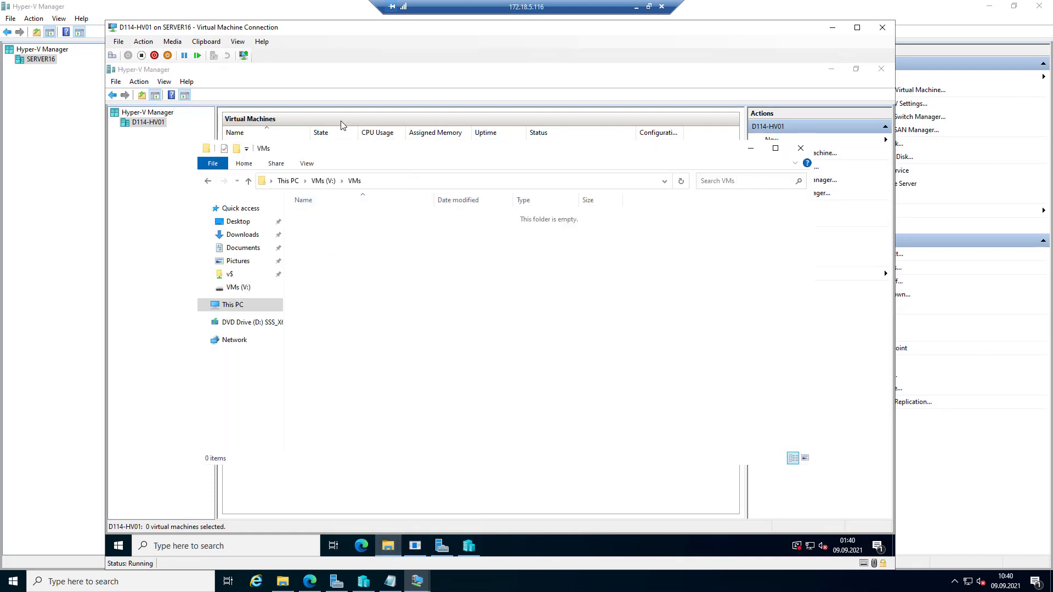
pyautogui.click(141, 241)
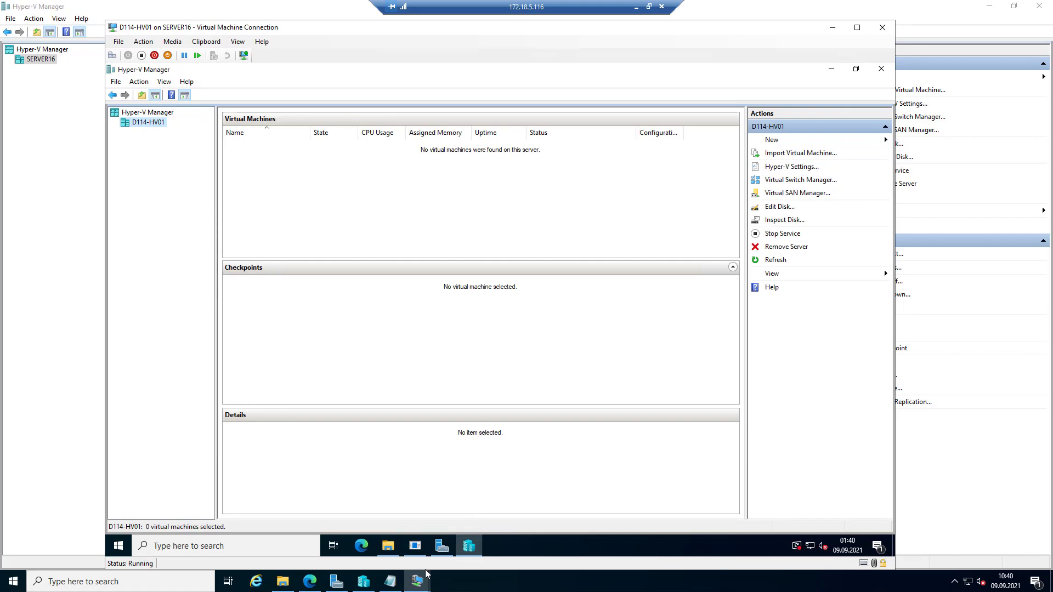
pyautogui.moveTo(410, 583)
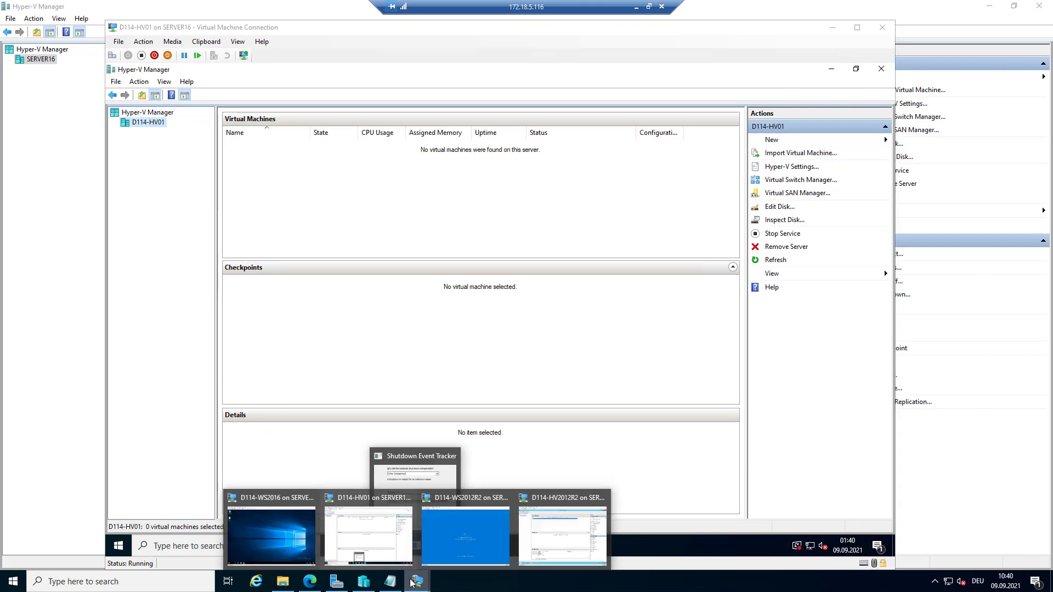
# - Check the 2012 R2 host's Replication Configuration in Hyper-V Settings
pyautogui.click(548, 526)
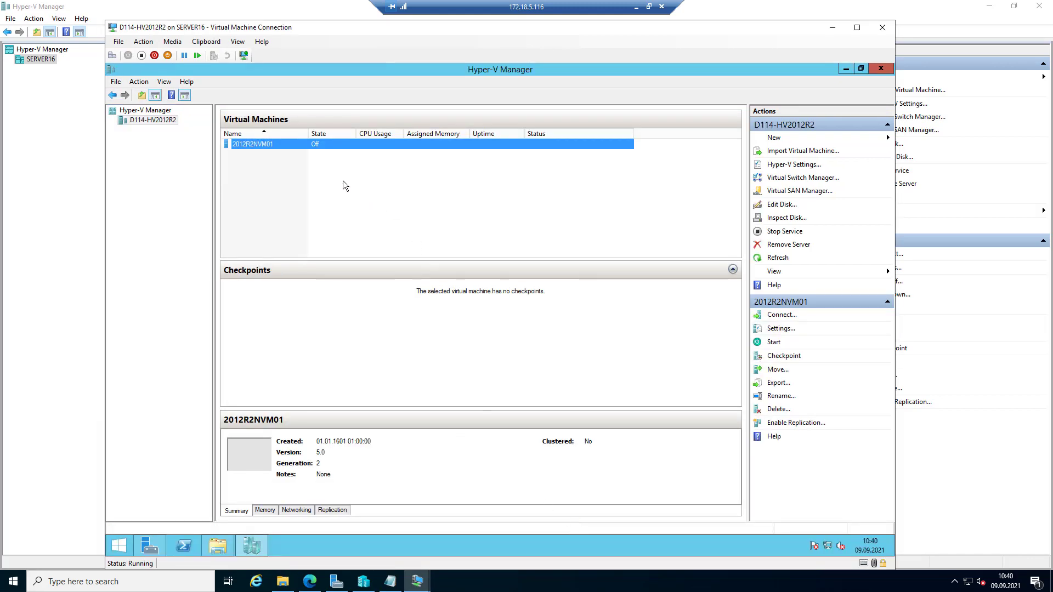
pyautogui.click(812, 170)
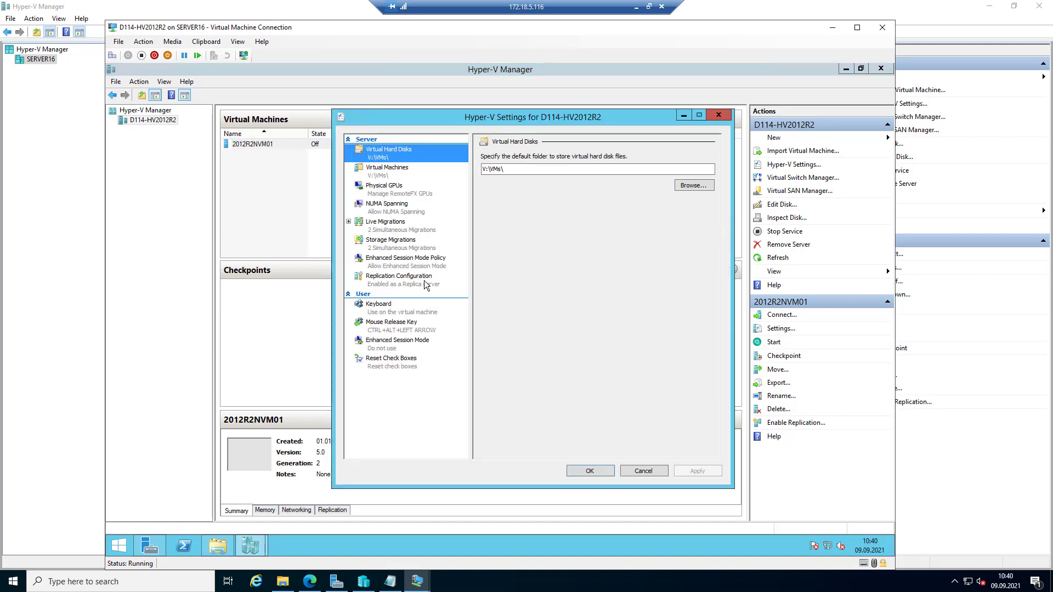
pyautogui.click(422, 287)
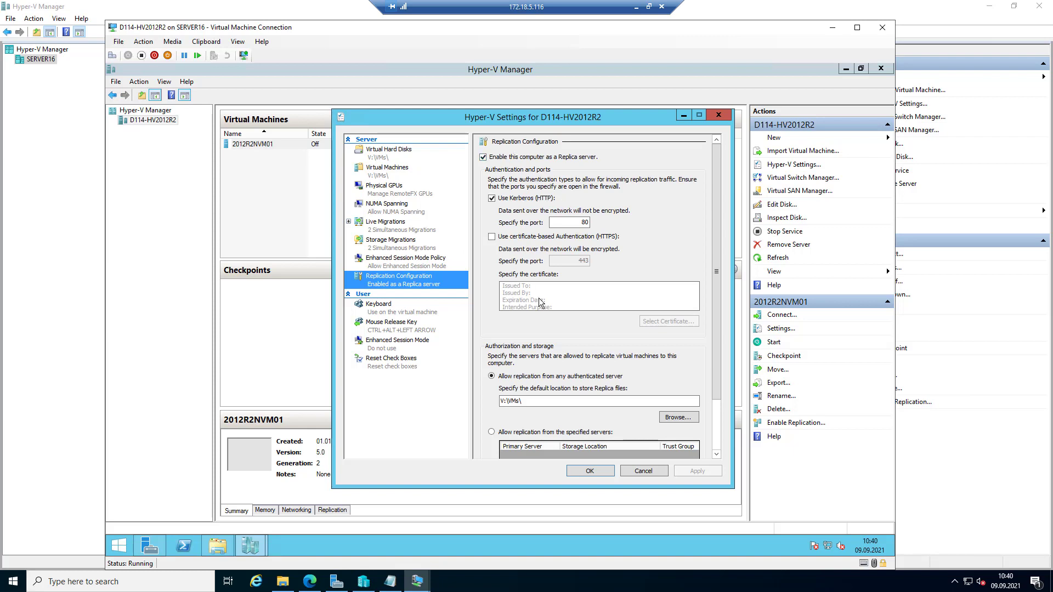
pyautogui.click(591, 473)
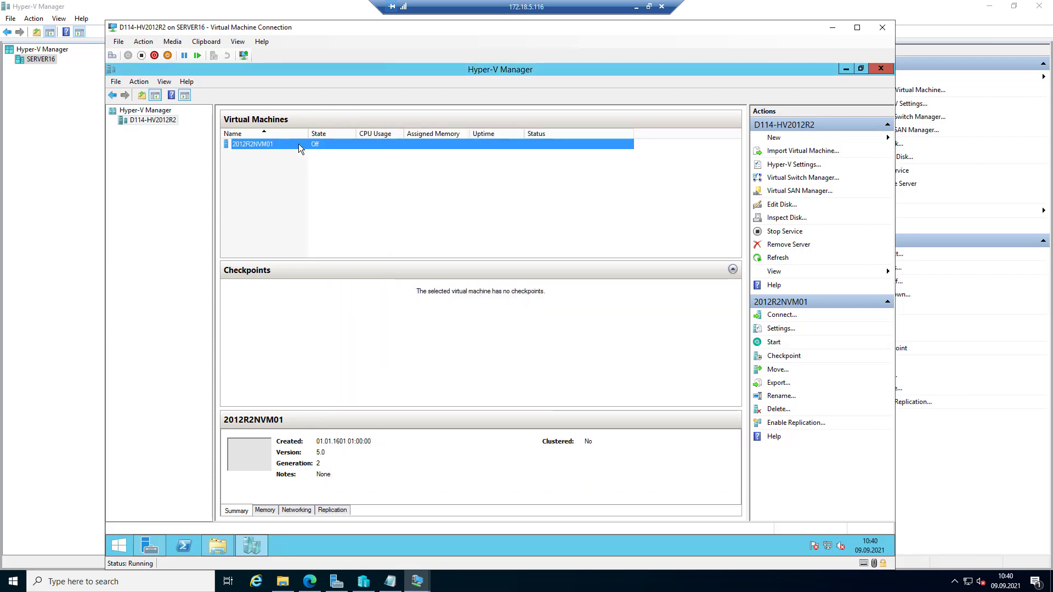
# - Enable replication for 2012R2NVM01 to replica server D114-HV01 using Kerberos on port 80
pyautogui.rightClick(299, 144)
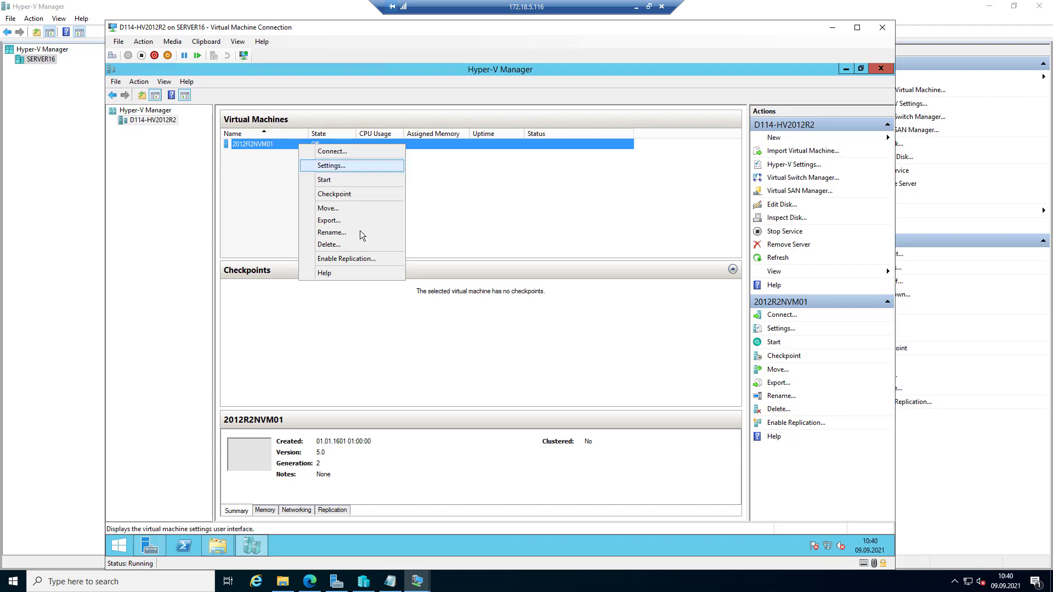
pyautogui.click(363, 258)
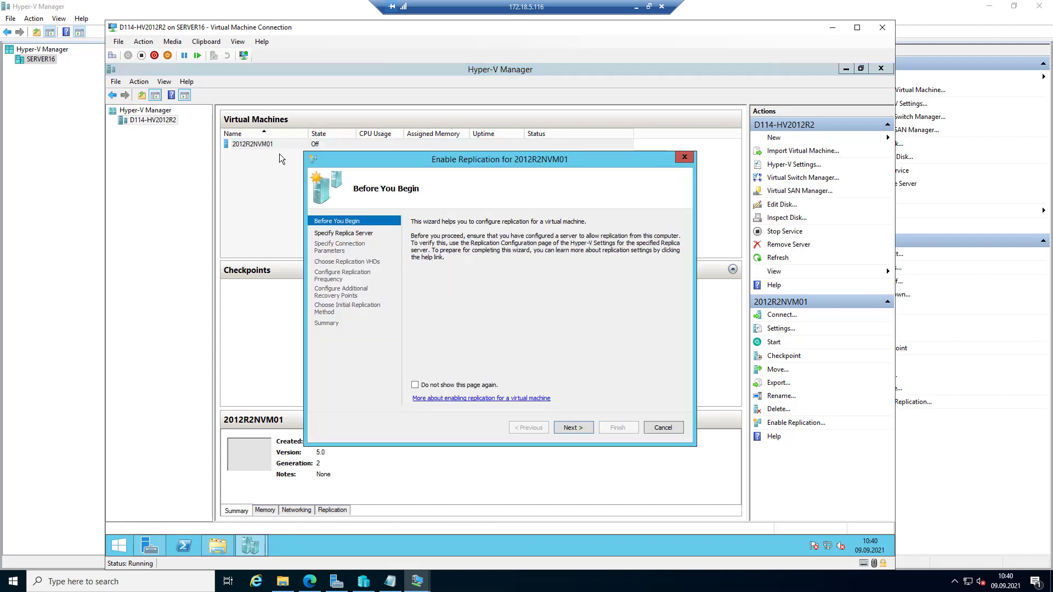
pyautogui.click(571, 428)
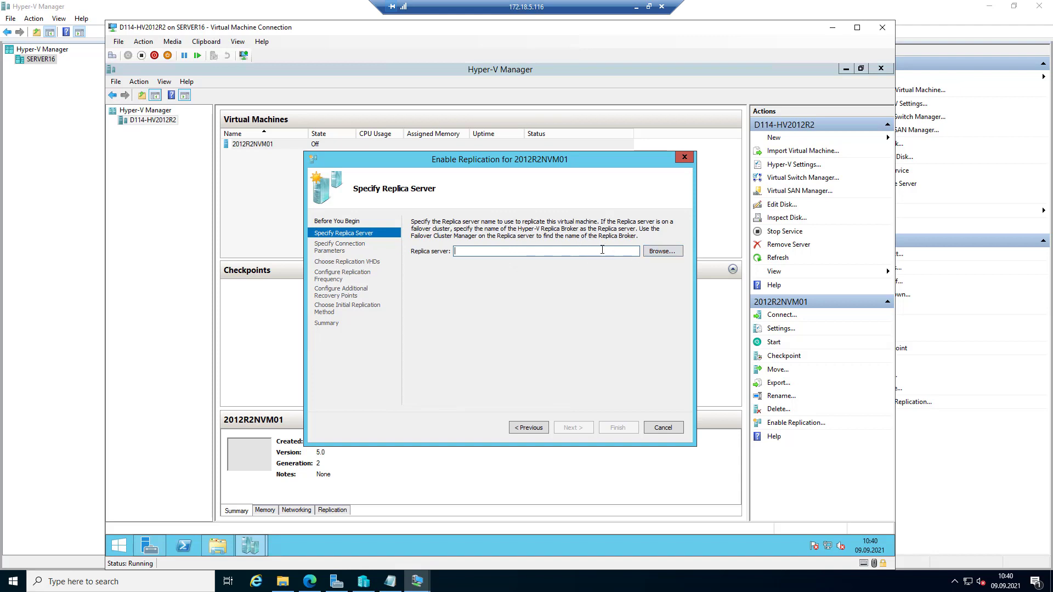
pyautogui.write('D')
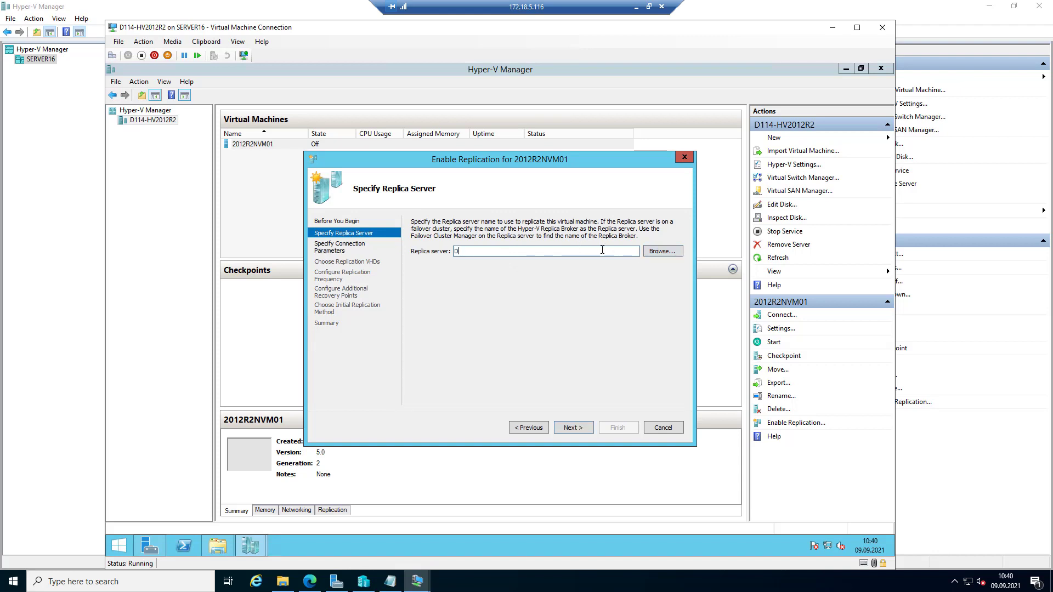
pyautogui.write('114-HV01')
pyautogui.click(581, 433)
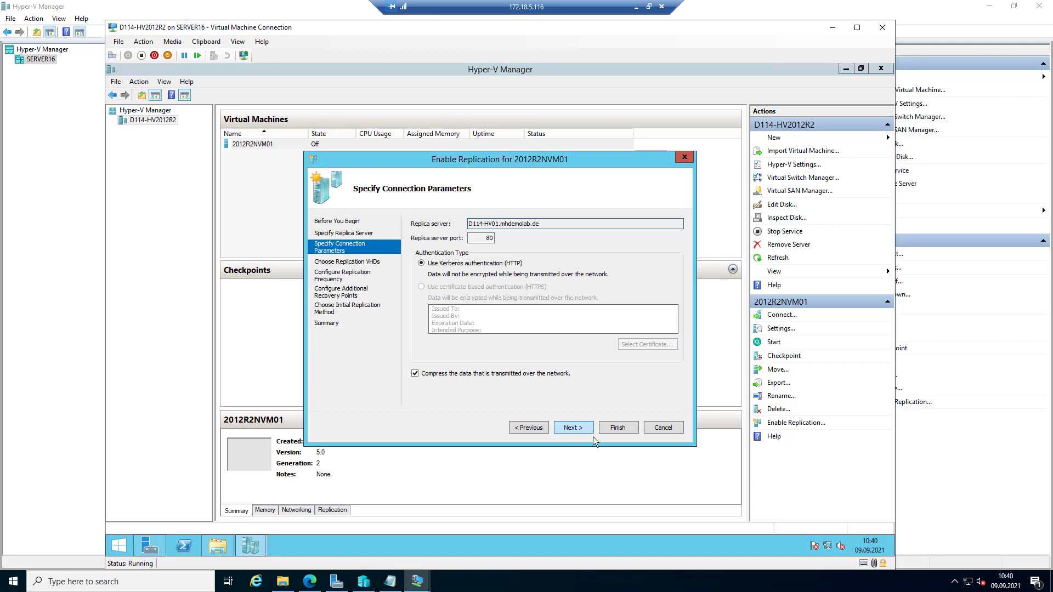
pyautogui.click(578, 431)
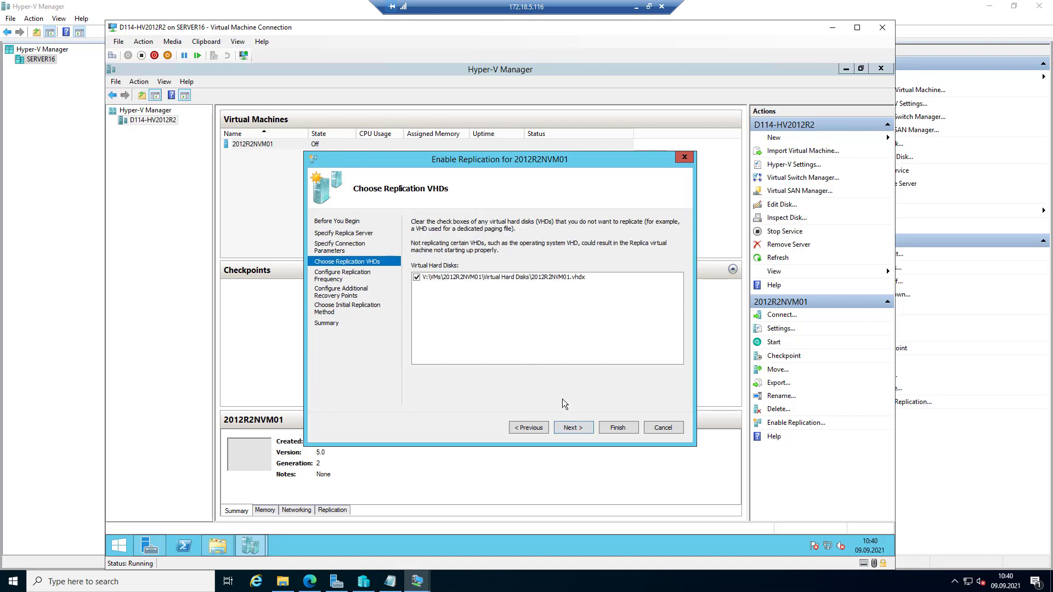
pyautogui.click(580, 432)
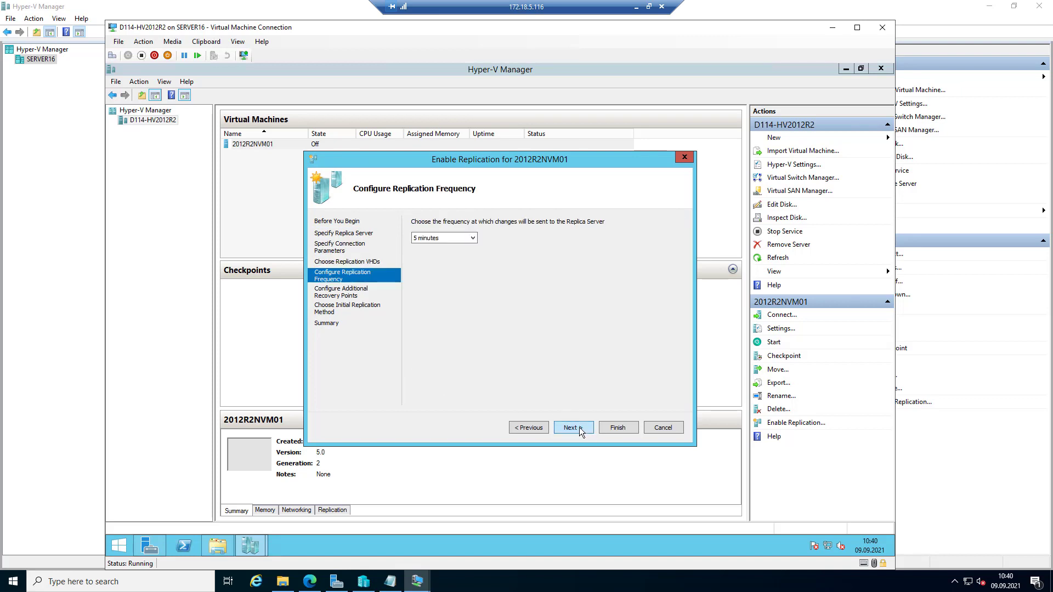
# - Set 30-second frequency, latest recovery point only, network initial copy, and finish the wizard
pyautogui.click(475, 239)
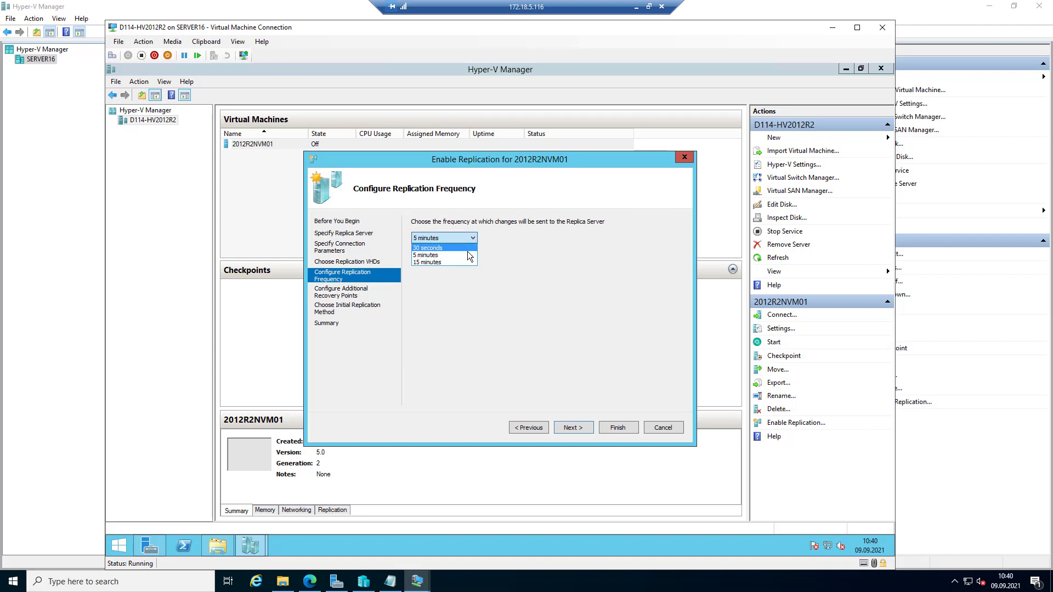
pyautogui.click(464, 240)
pyautogui.click(464, 241)
pyautogui.click(460, 249)
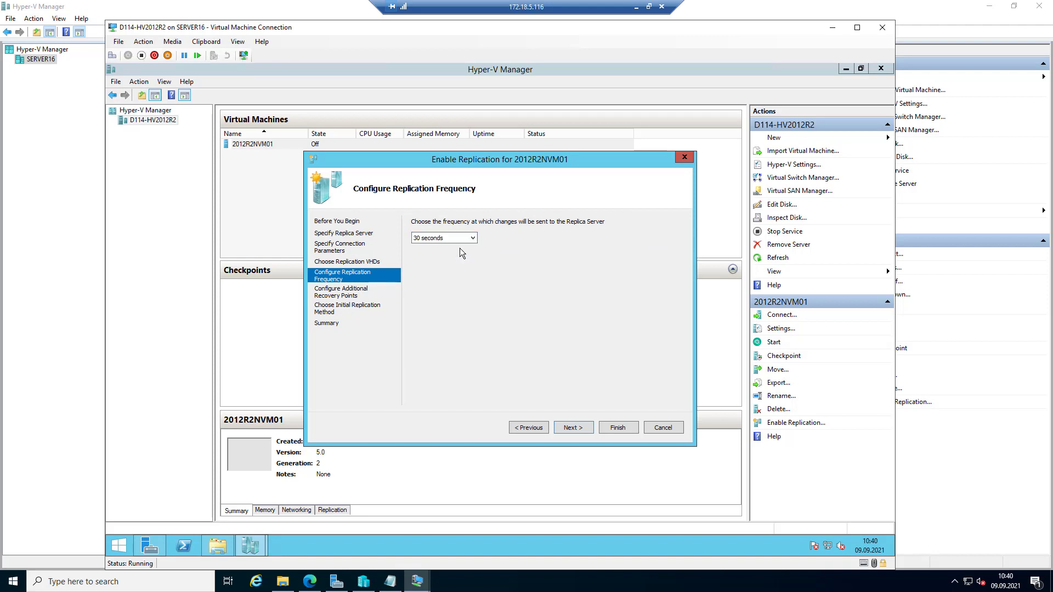
pyautogui.click(574, 431)
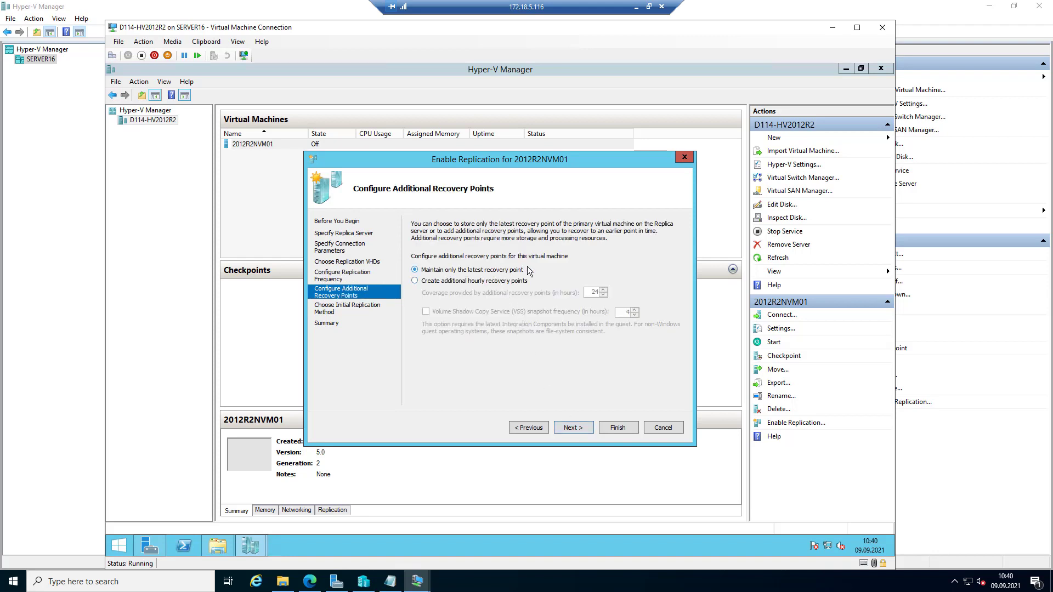
pyautogui.click(574, 430)
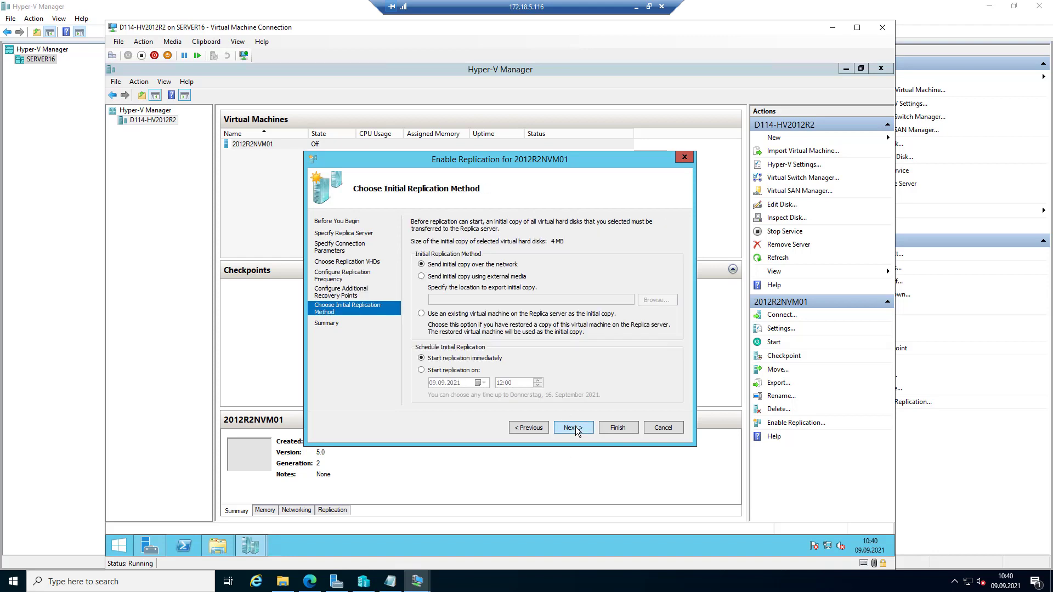
pyautogui.click(582, 430)
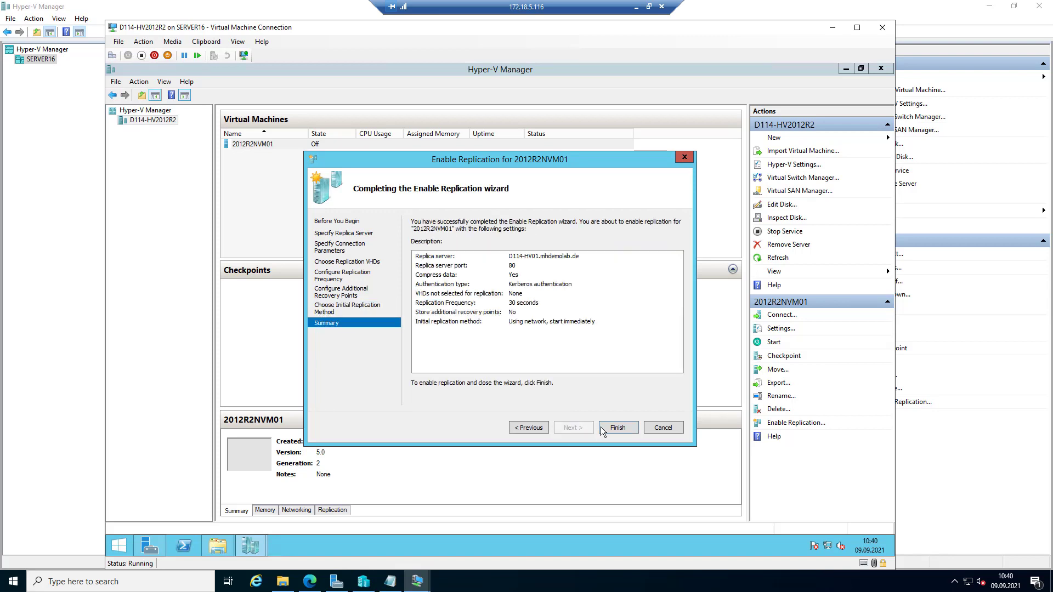
pyautogui.click(609, 428)
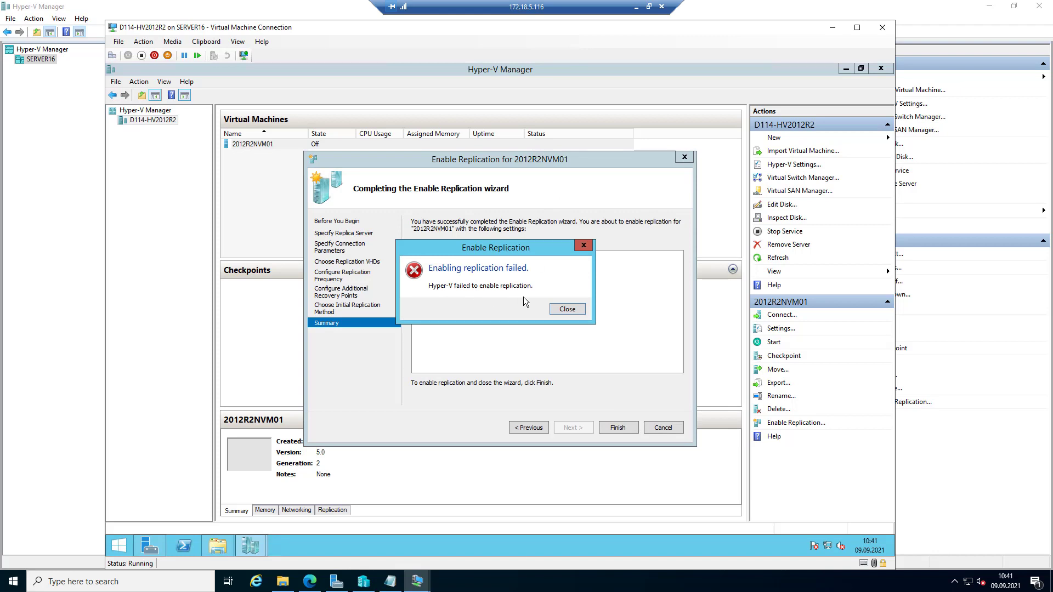
# - Dismiss the replication failure, cancel the wizard, and return to local Hyper-V Manager
pyautogui.click(570, 310)
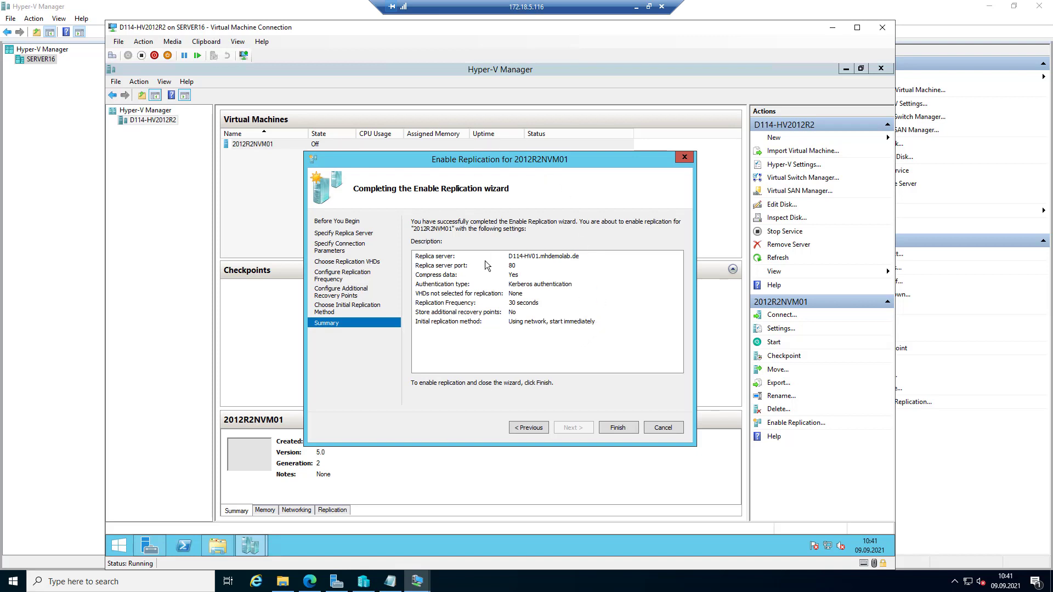
pyautogui.click(670, 429)
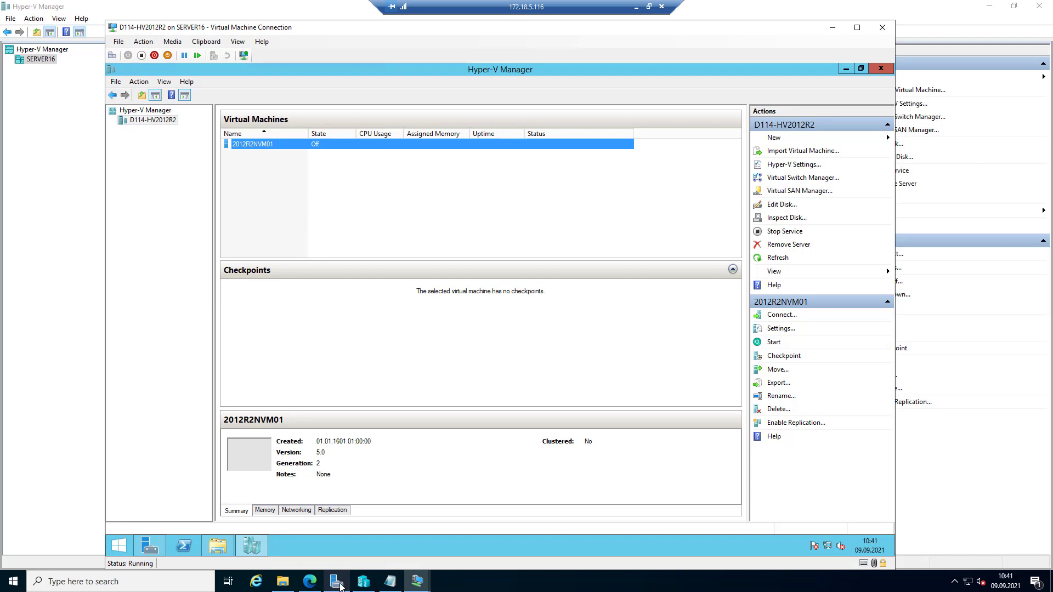
pyautogui.click(363, 584)
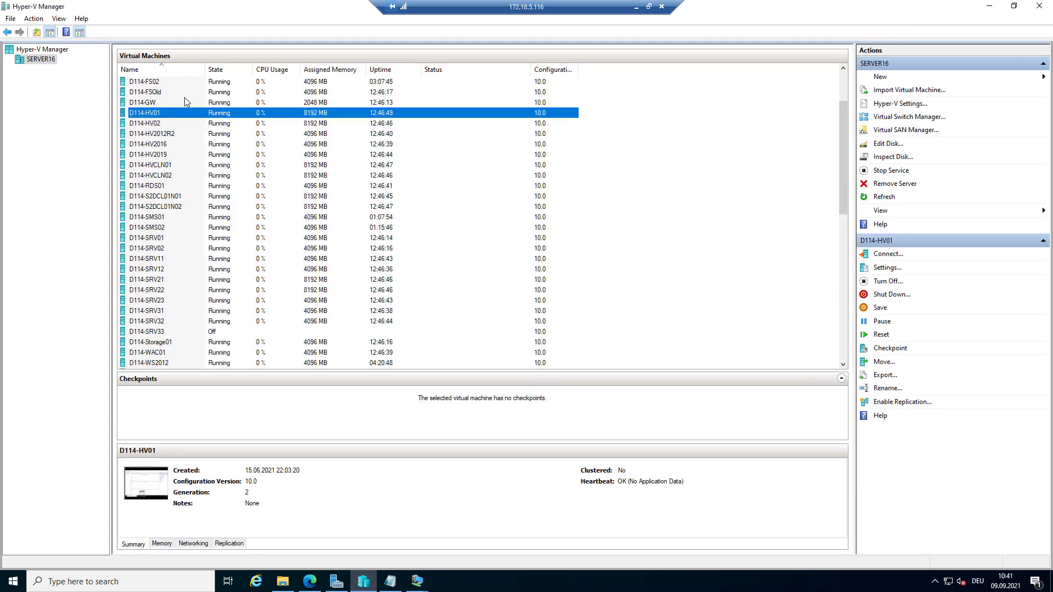
# - Scroll the VM list and view the details of D114-WS2016 and D114-WS2019
pyautogui.scroll(-1, 216, 260)
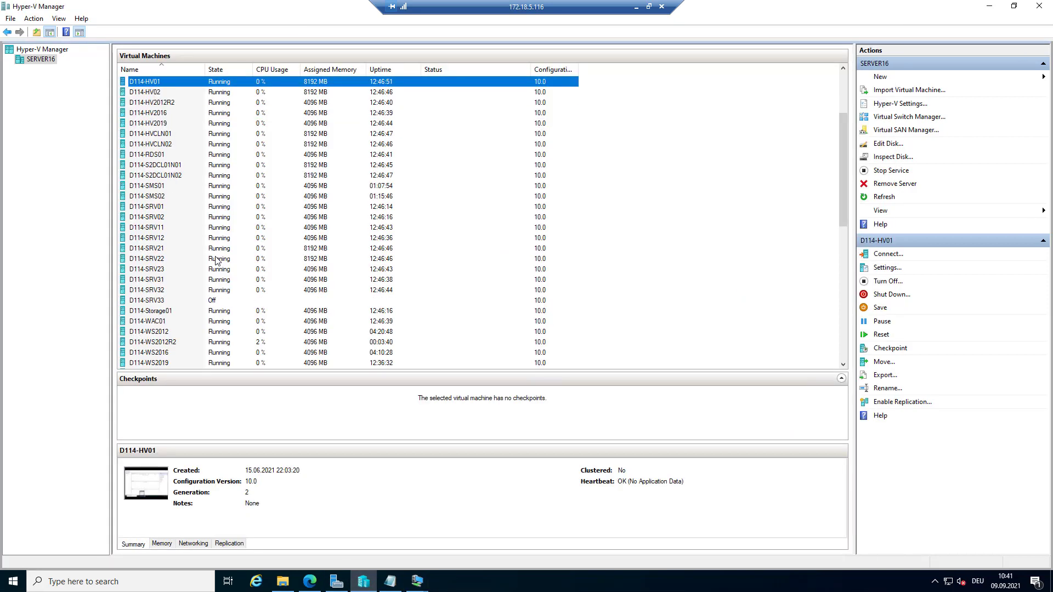
pyautogui.scroll(-2, 216, 260)
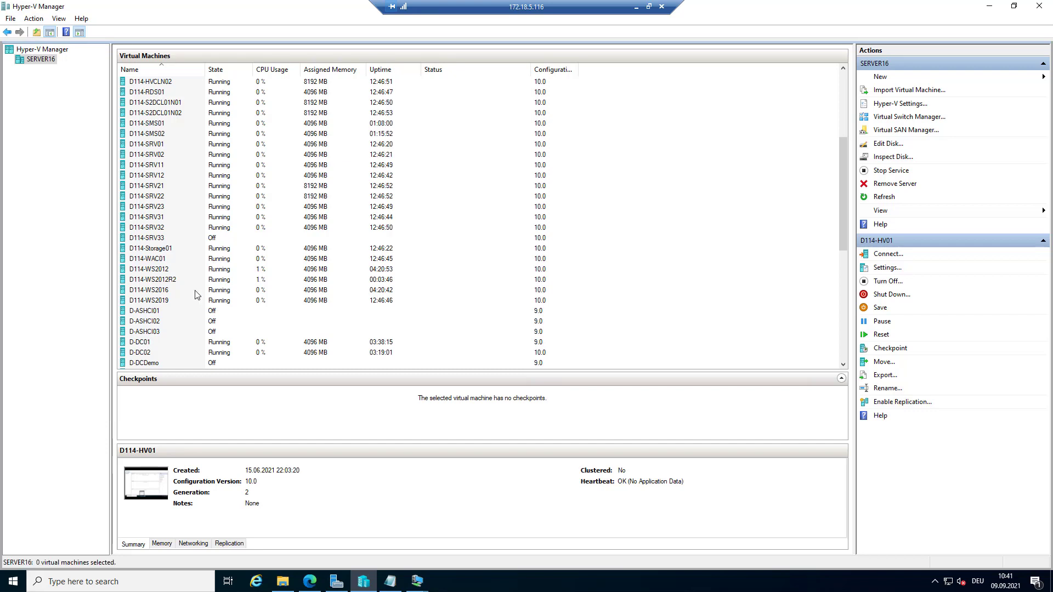
pyautogui.click(196, 291)
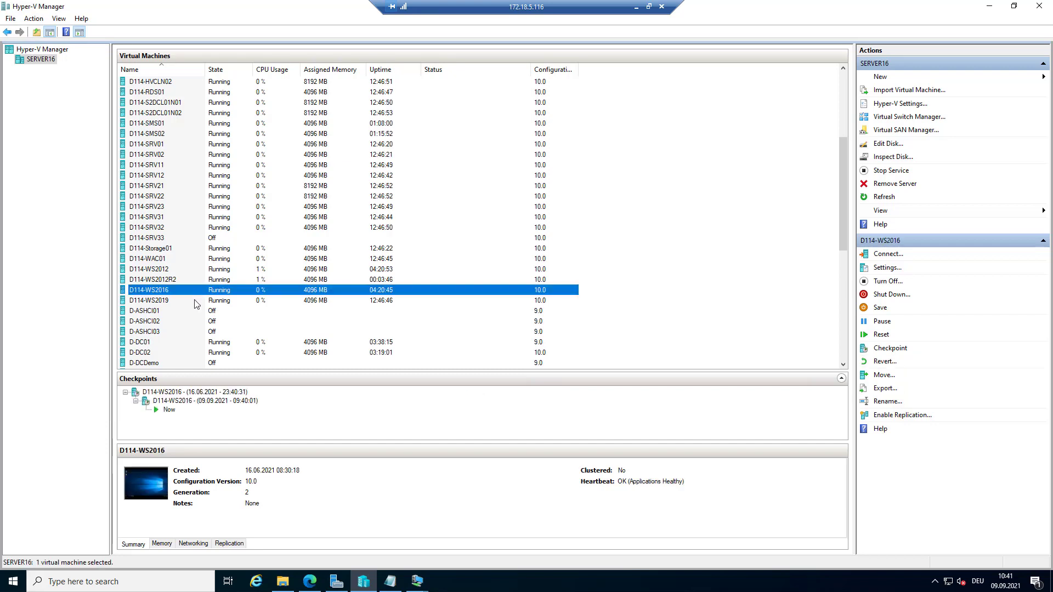
pyautogui.click(196, 302)
# - Check D114-HV2016, D114-HV2019 and D114-HV2012R2, confirming D114-HV2012R2 shows configuration version 10.0, generation 2
pyautogui.scroll(3, 196, 275)
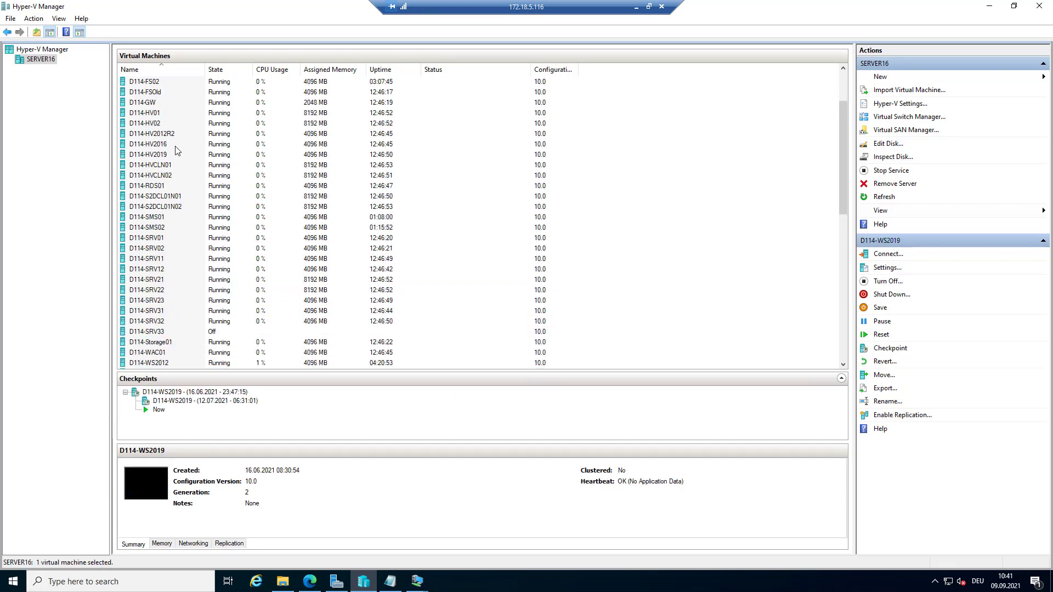
pyautogui.click(175, 146)
pyautogui.click(176, 156)
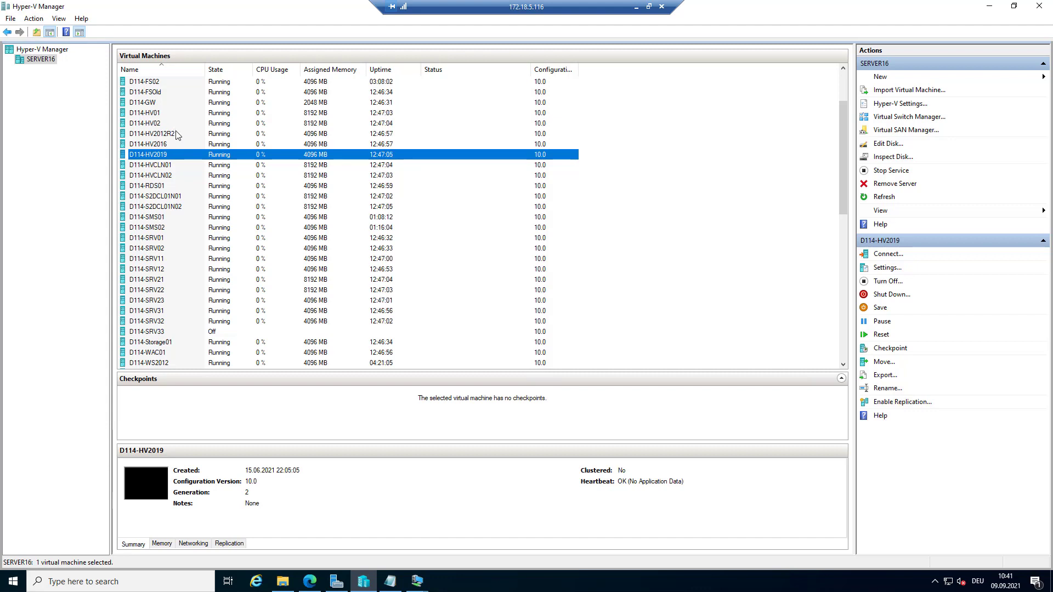
pyautogui.click(176, 135)
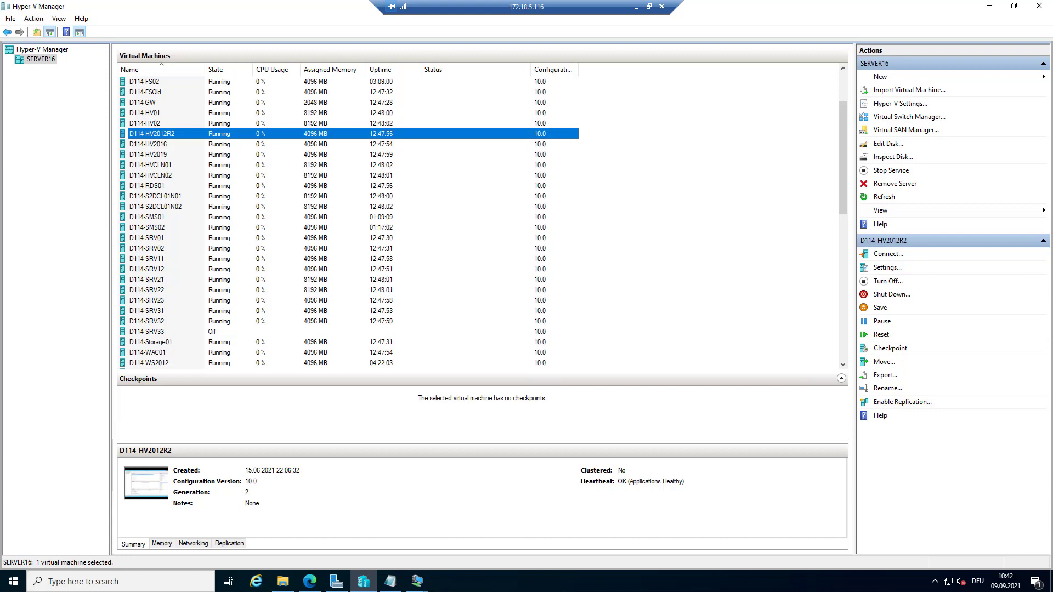
pyautogui.click(336, 581)
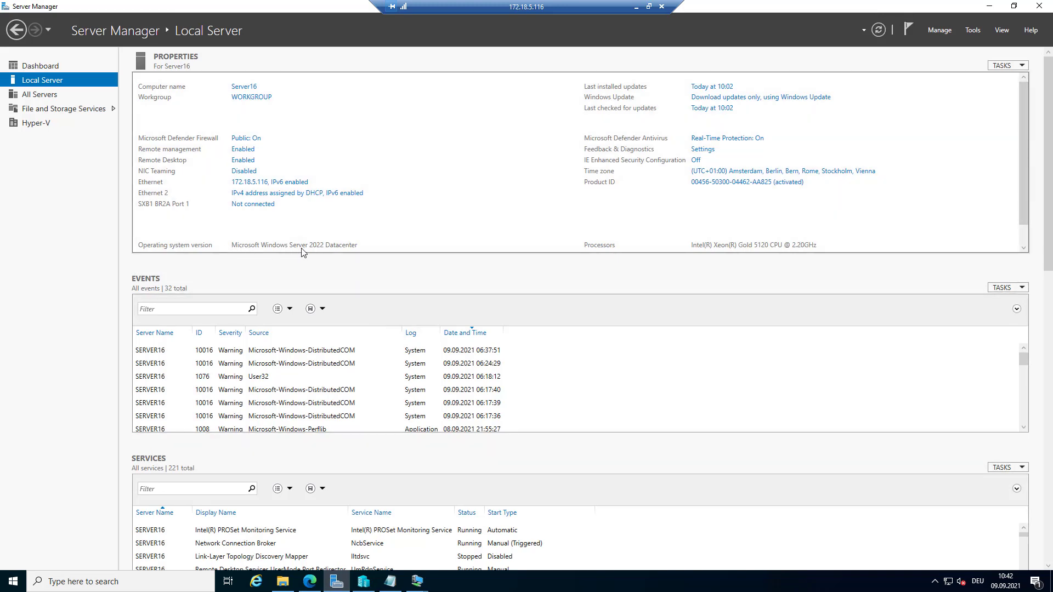
# - Show SERVER16's Local Server page listing Windows Server 2022 Datacenter, then return to Hyper-V Manager
pyautogui.click(559, 581)
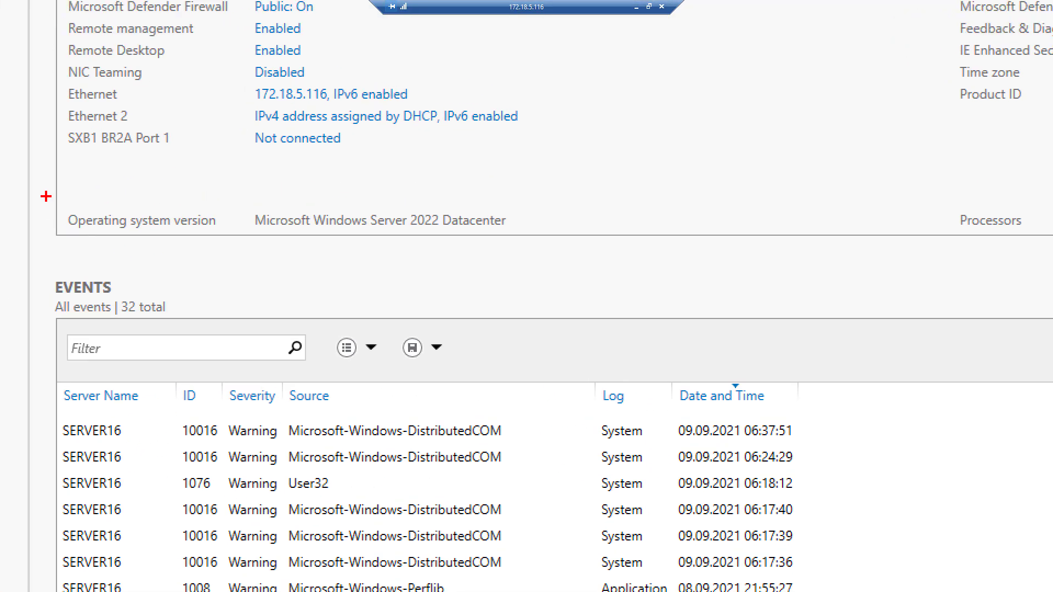
pyautogui.moveTo(3, 175); pyautogui.dragTo(66, 204)
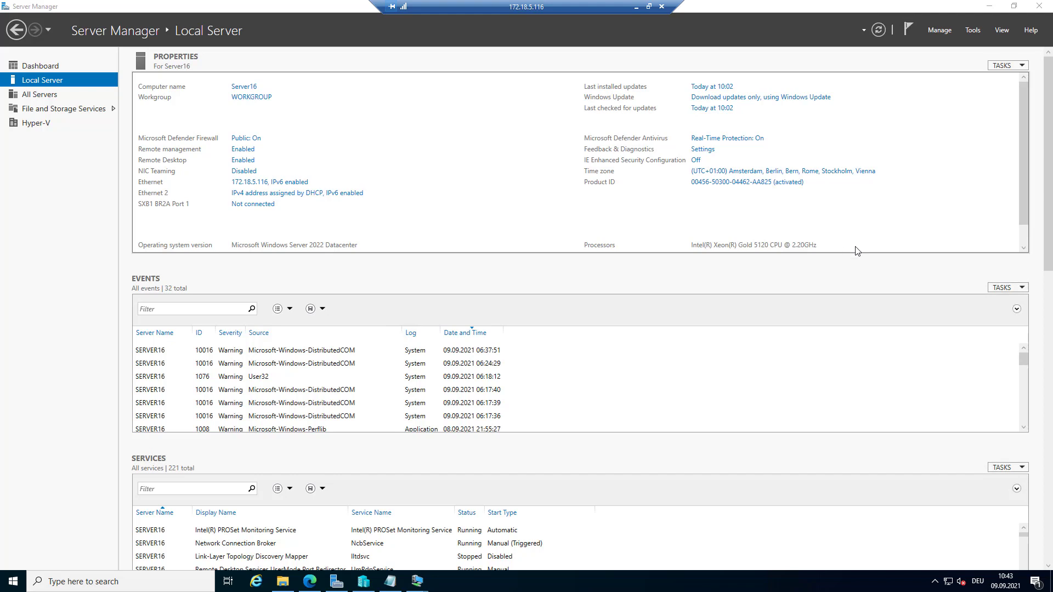
pyautogui.click(364, 581)
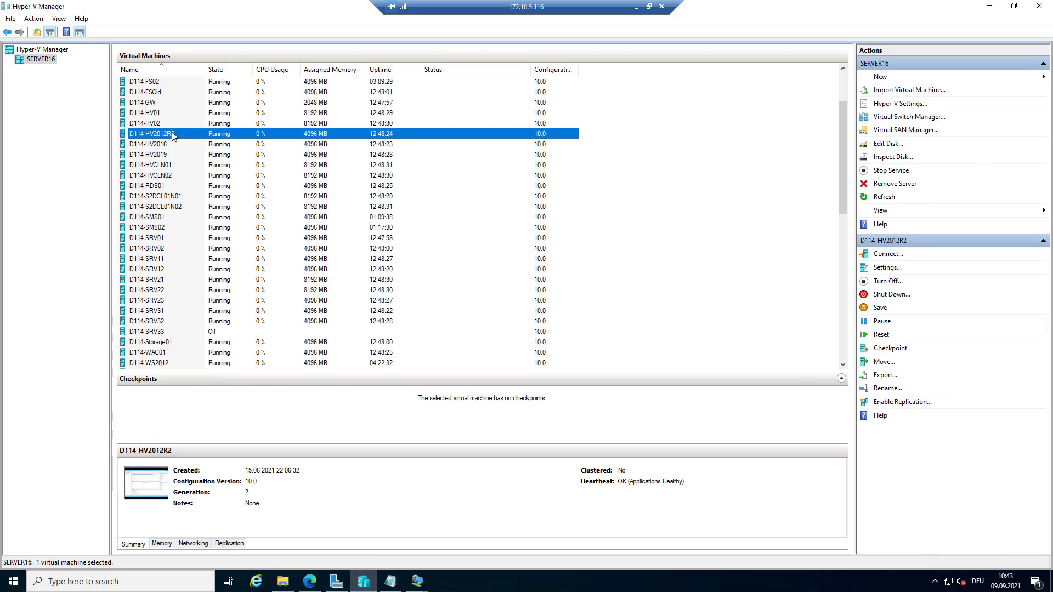
pyautogui.click(532, 589)
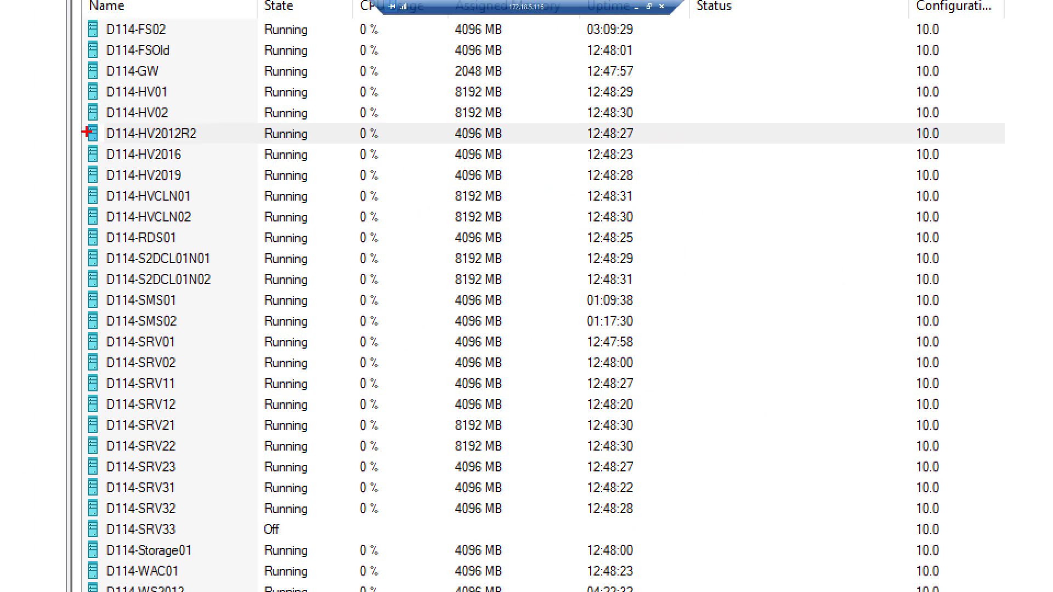
pyautogui.moveTo(82, 123); pyautogui.dragTo(236, 187)
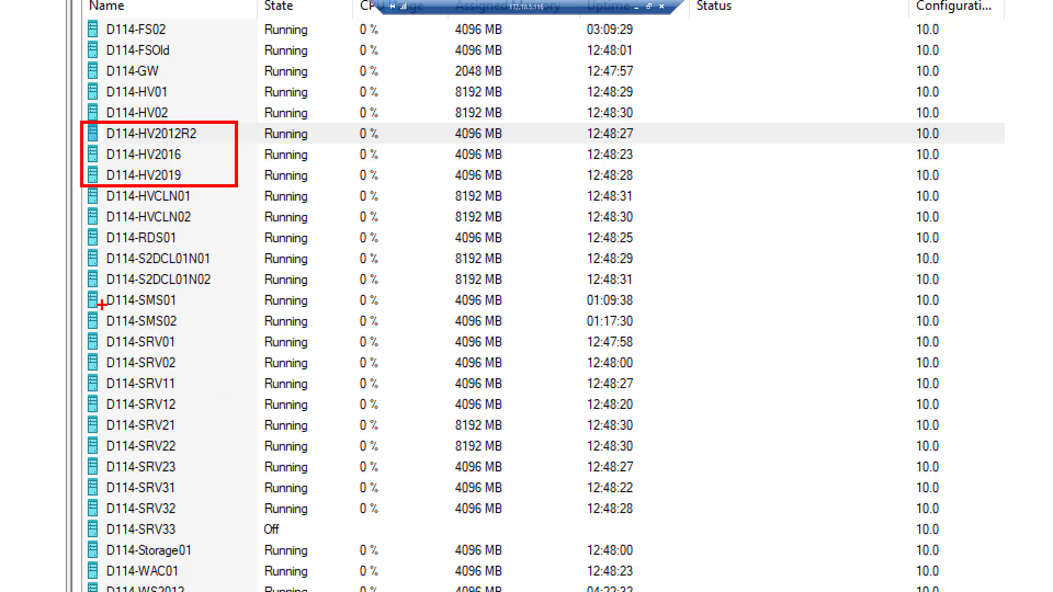
pyautogui.moveTo(85, 289); pyautogui.dragTo(231, 496)
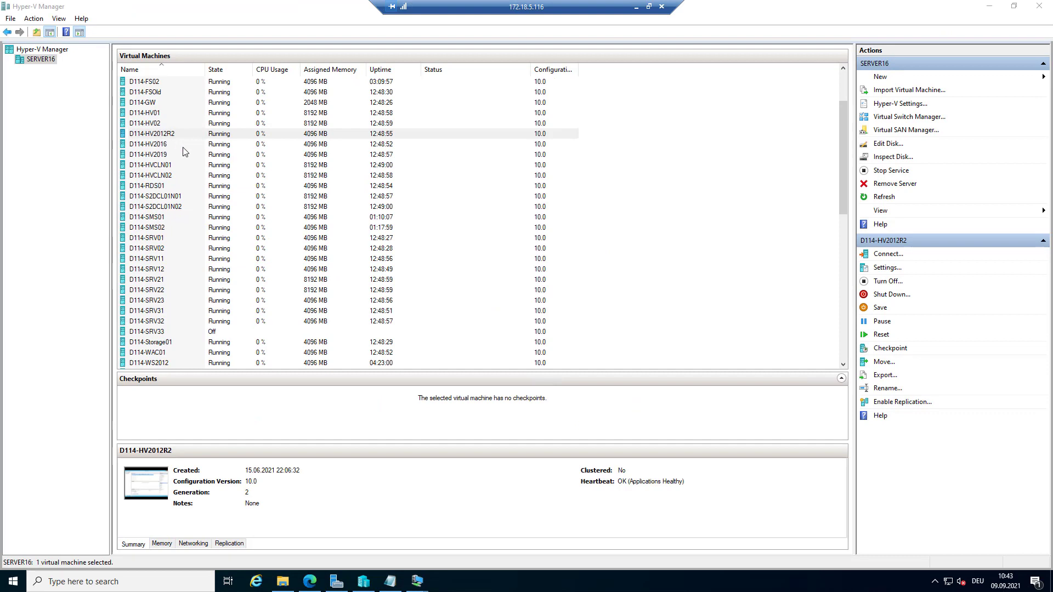
pyautogui.click(180, 197)
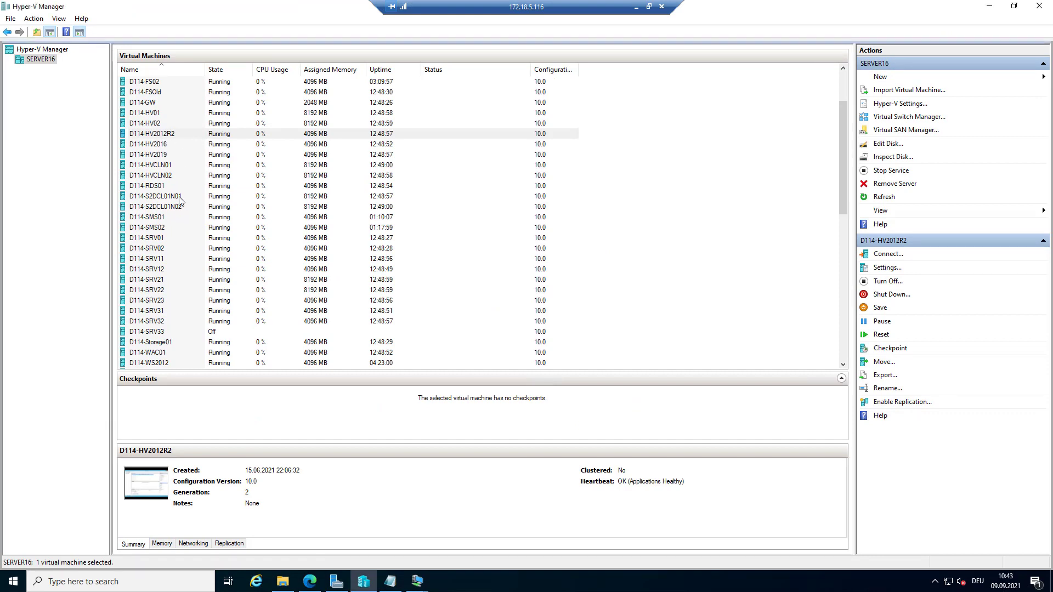
# - Open a console to D114-S2DCL01N01, sign in as administrator, and view its Windows Server 2022 Local Server page
pyautogui.rightClick(180, 198)
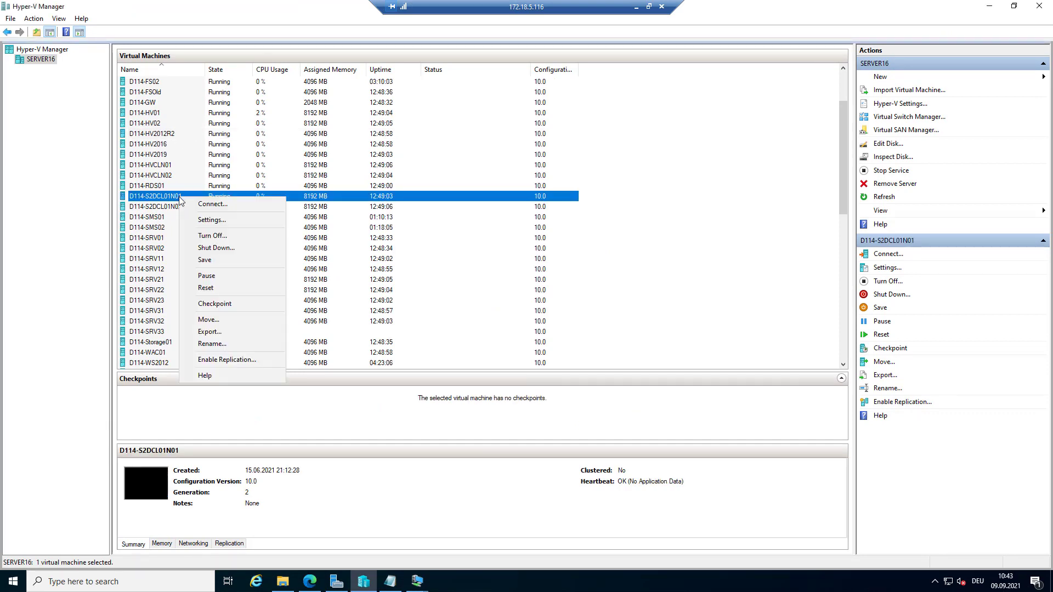
pyautogui.click(214, 207)
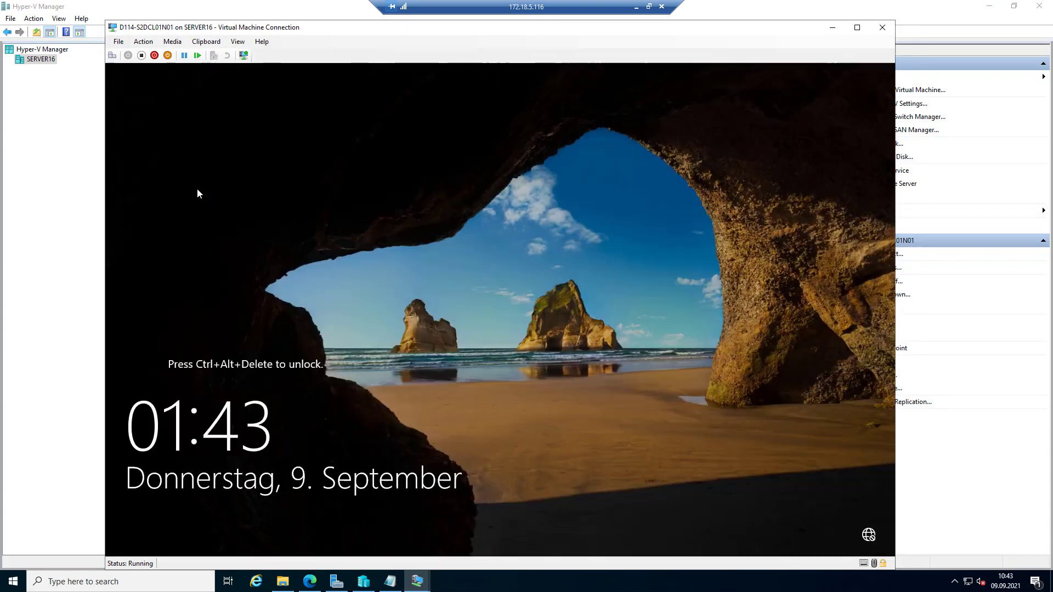
pyautogui.click(113, 56)
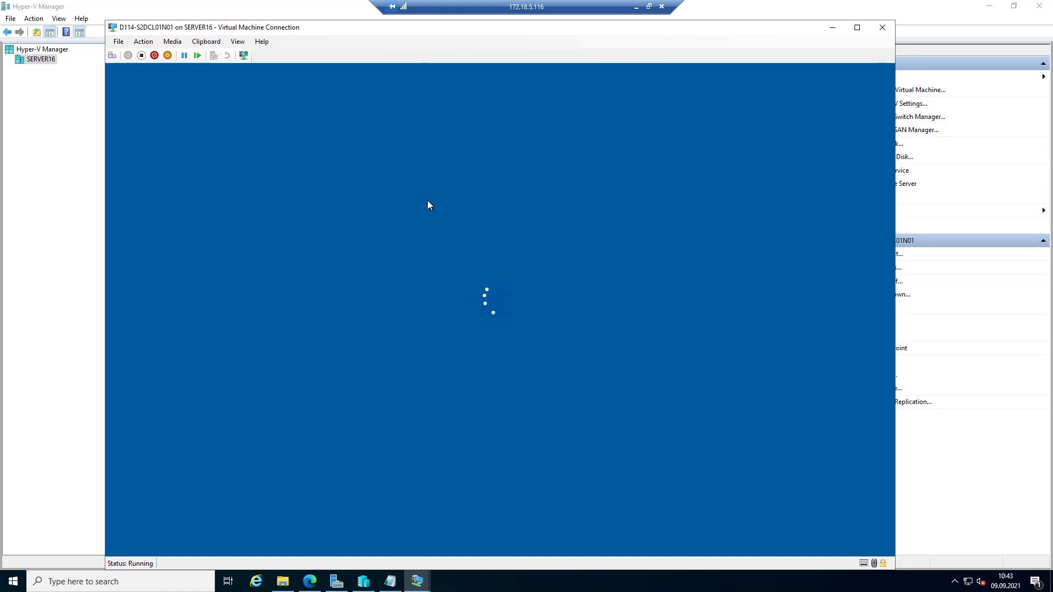
pyautogui.write('••••')
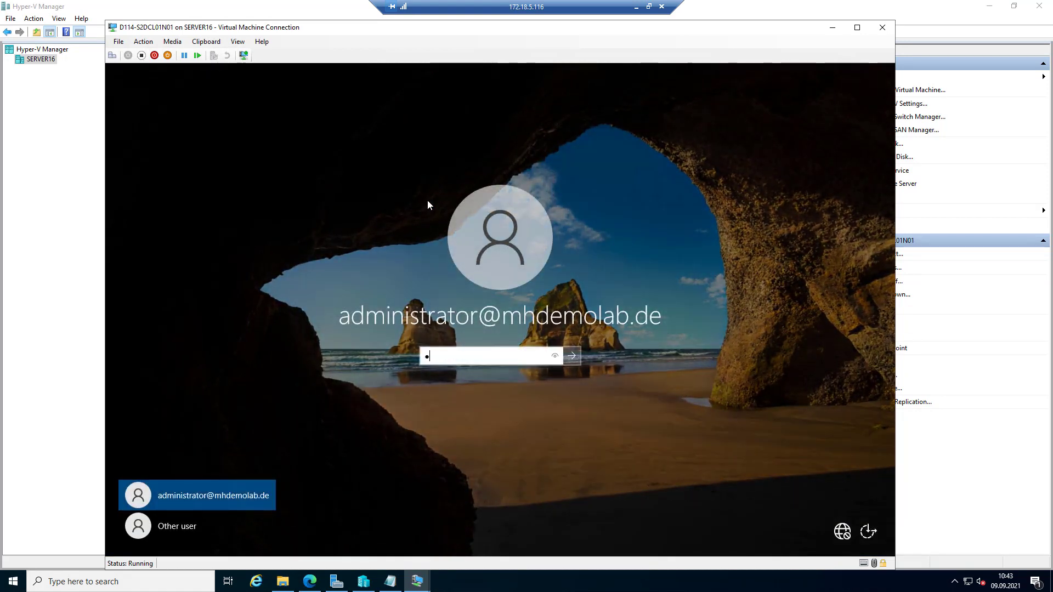
pyautogui.write('••')
pyautogui.press('Return')
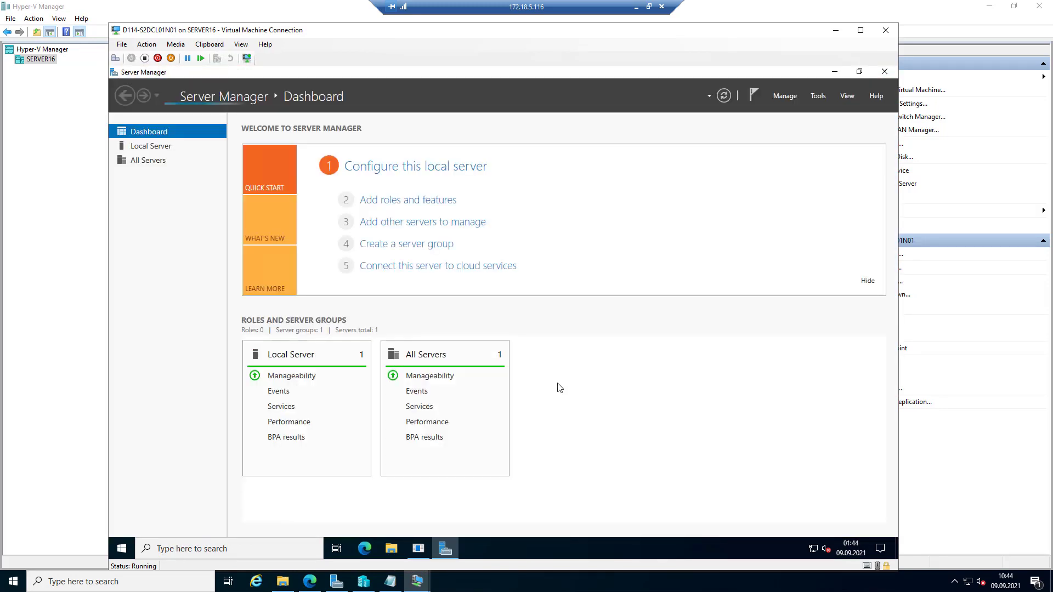
pyautogui.click(442, 166)
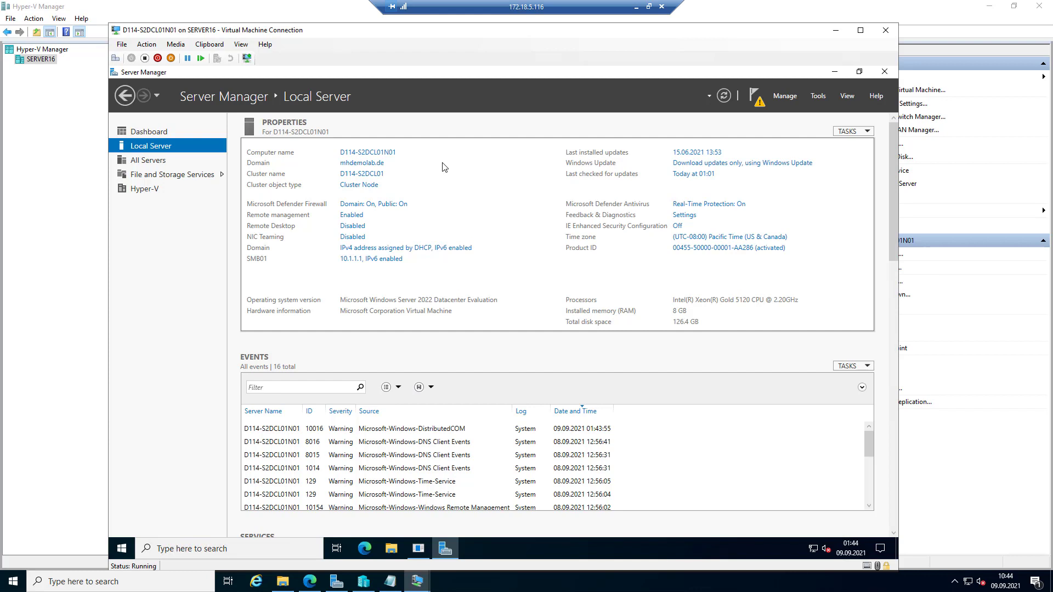
pyautogui.click(544, 579)
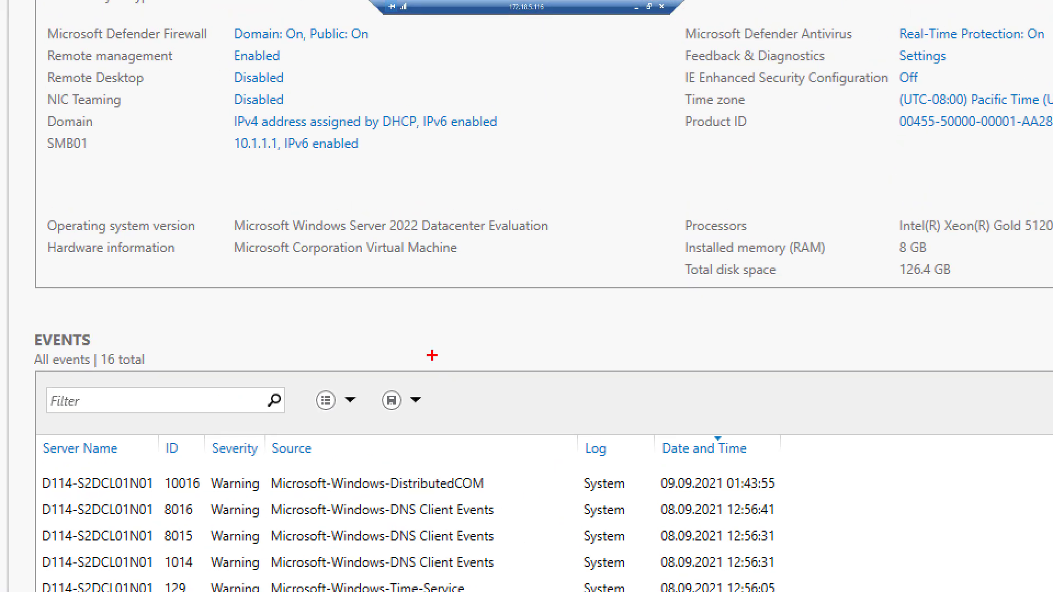
pyautogui.moveTo(30, 203)
pyautogui.mouseDown()
pyautogui.moveTo(90, 242)
pyautogui.moveTo(451, 238)
pyautogui.mouseUp()
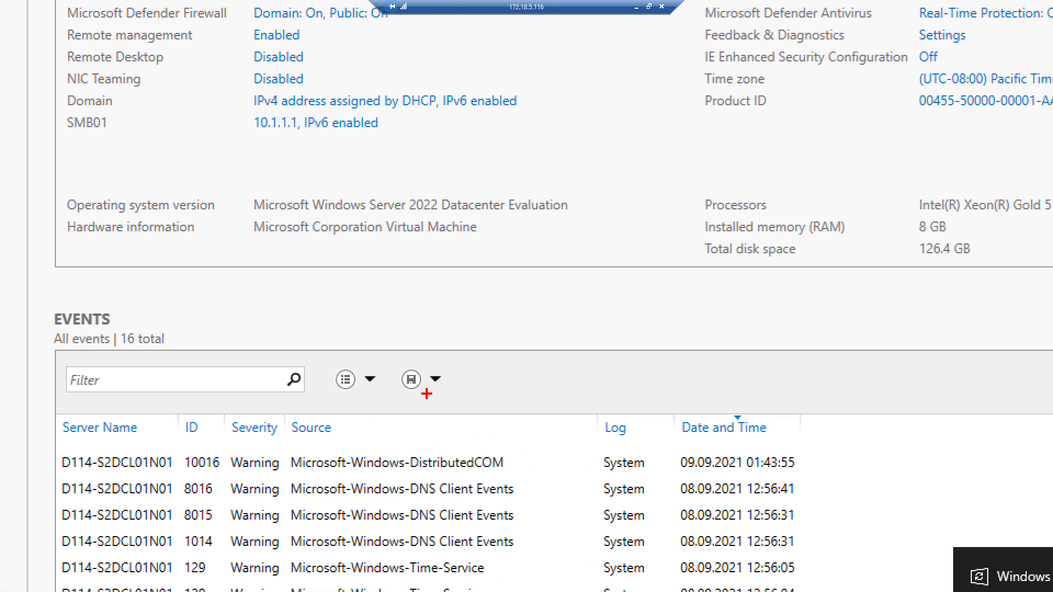
pyautogui.moveTo(508, 206)
pyautogui.mouseDown()
pyautogui.moveTo(564, 213)
pyautogui.moveTo(553, 201)
pyautogui.moveTo(509, 204)
pyautogui.mouseUp()
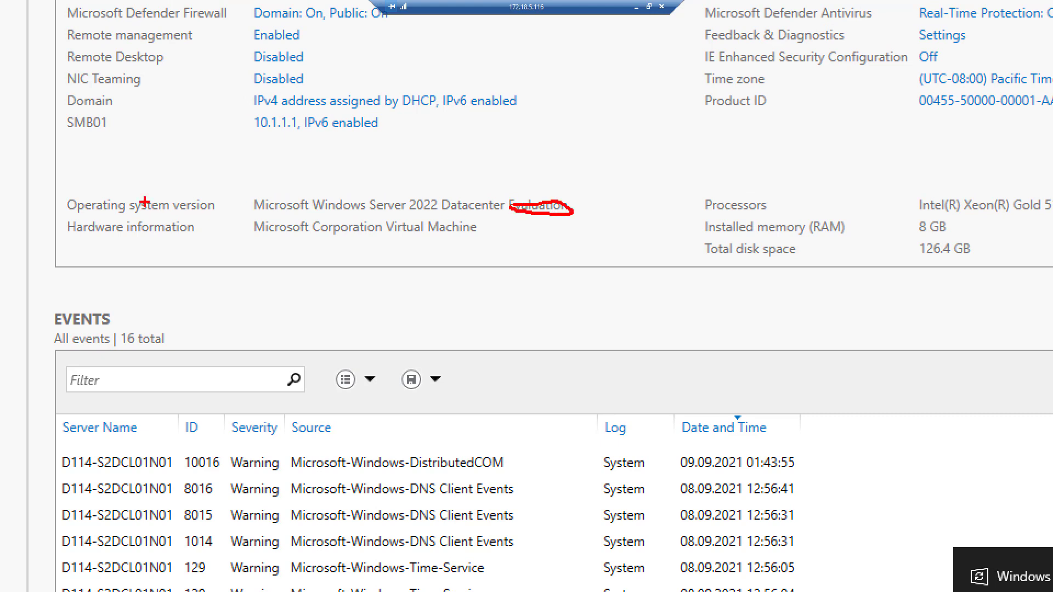
pyautogui.moveTo(62, 185)
pyautogui.mouseDown()
pyautogui.moveTo(166, 218)
pyautogui.moveTo(268, 212)
pyautogui.mouseUp()
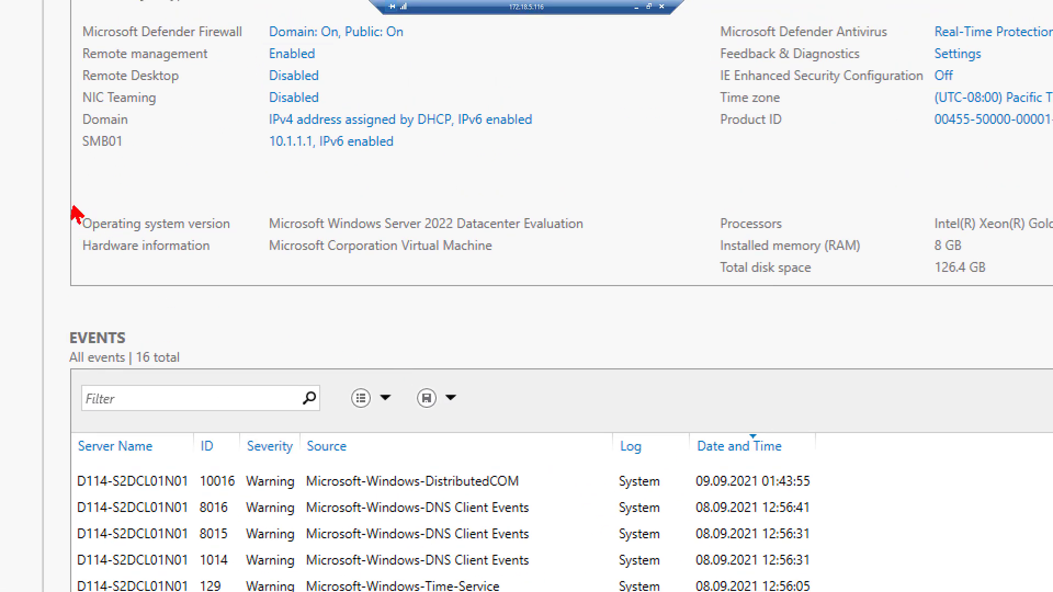
pyautogui.moveTo(75, 206); pyautogui.dragTo(1, 176)
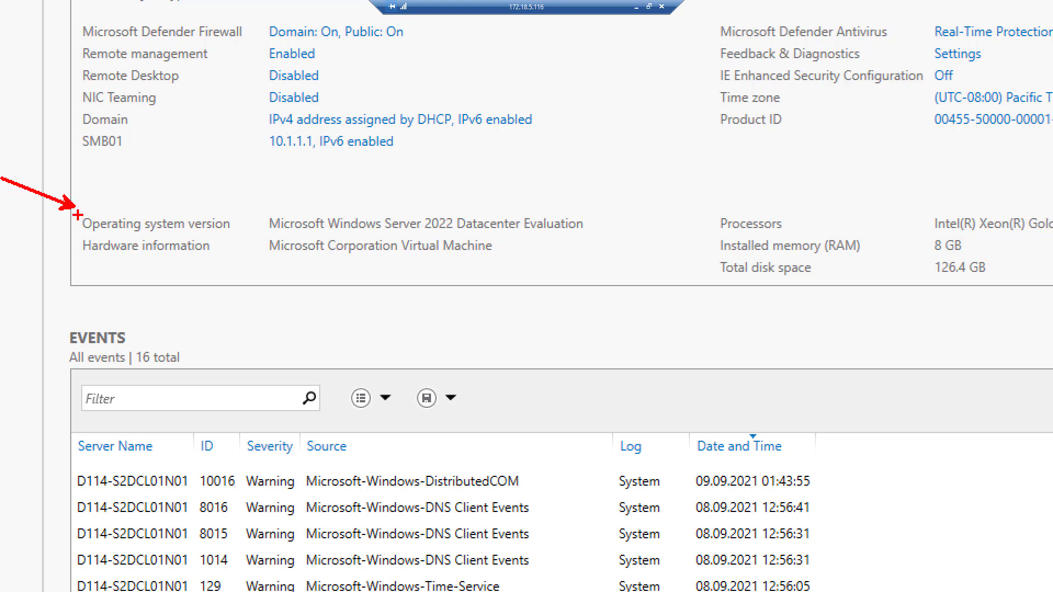
pyautogui.moveTo(75, 209)
pyautogui.mouseDown()
pyautogui.moveTo(125, 235)
pyautogui.moveTo(449, 248)
pyautogui.moveTo(583, 230)
pyautogui.moveTo(535, 220)
pyautogui.moveTo(594, 225)
pyautogui.mouseUp()
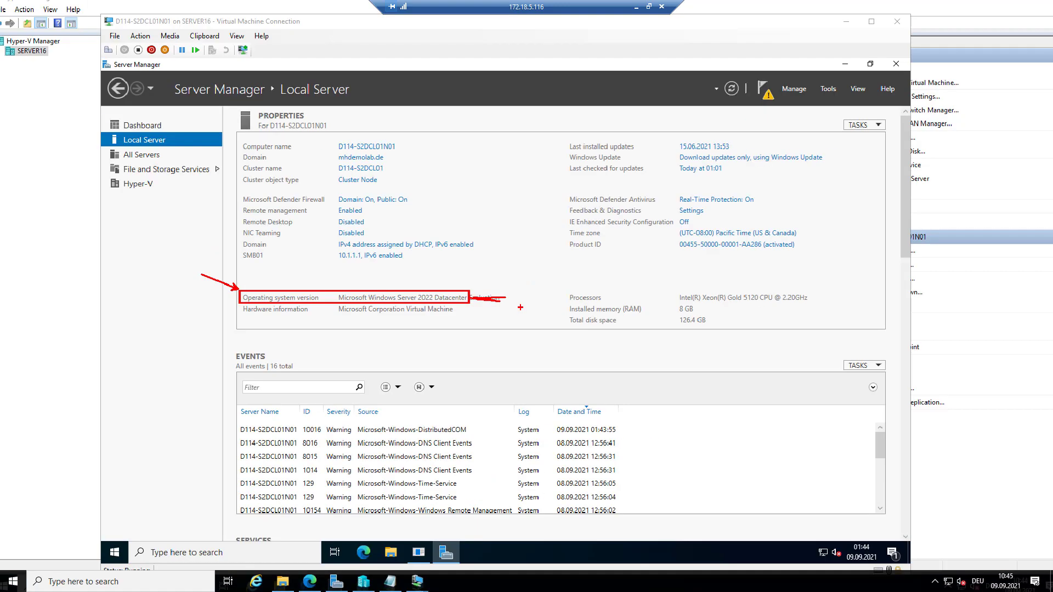
# - Open a console to D114-SRV01, sign in with the administrator password, then bring Hyper-V Manager forward
pyautogui.click(64, 268)
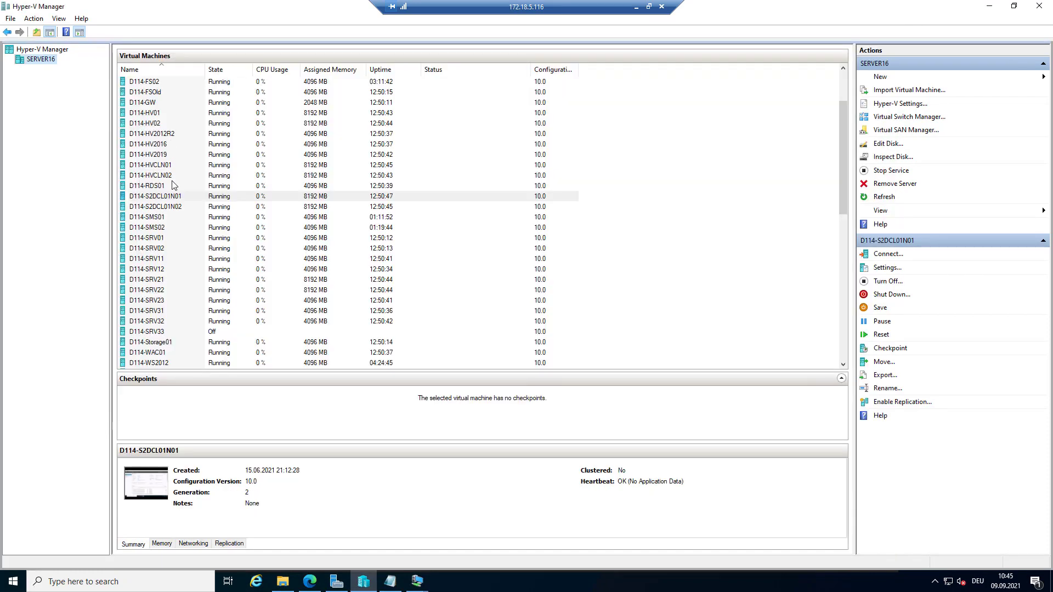
pyautogui.click(171, 239)
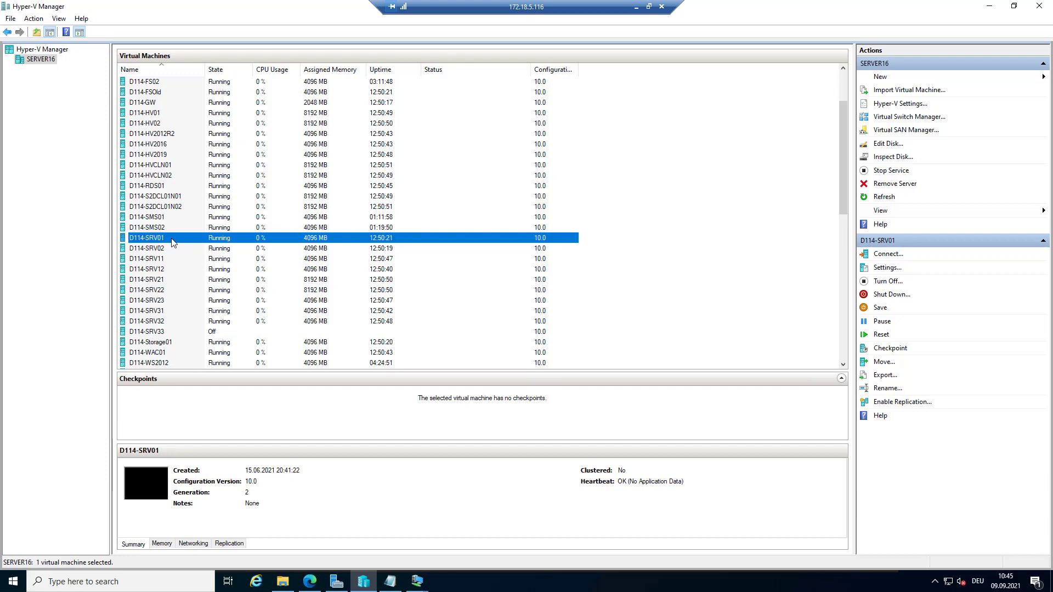
pyautogui.rightClick(172, 242)
pyautogui.click(191, 244)
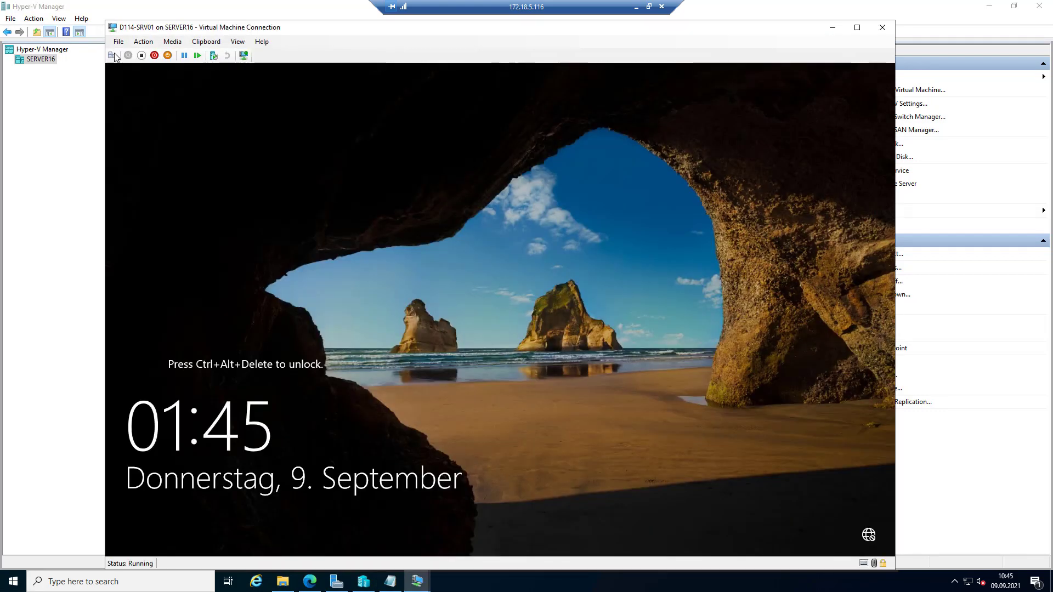
pyautogui.click(114, 56)
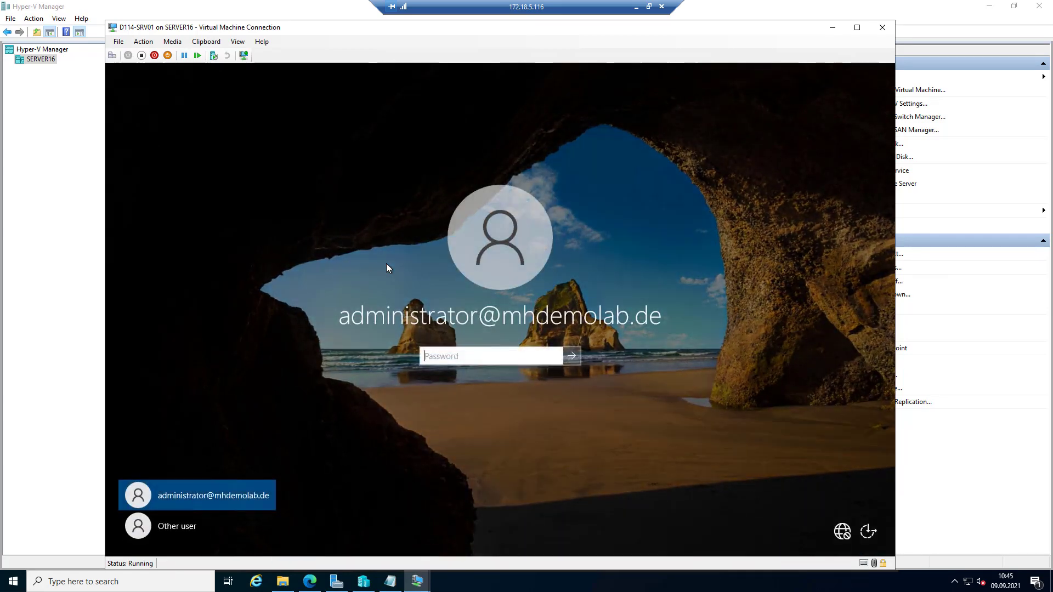
pyautogui.write('••••••')
pyautogui.press('Return')
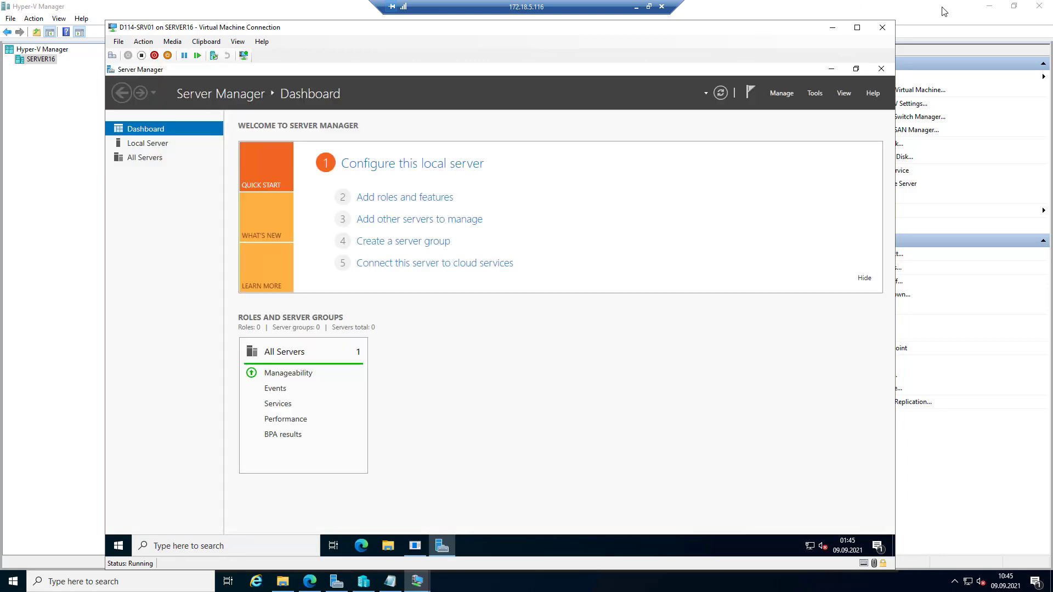
pyautogui.click(944, 13)
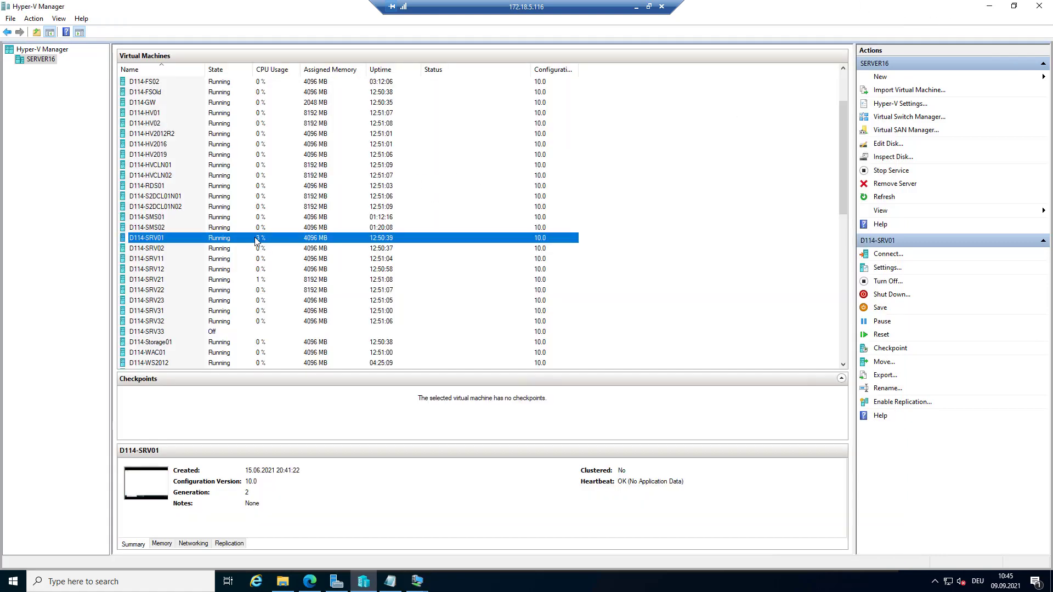
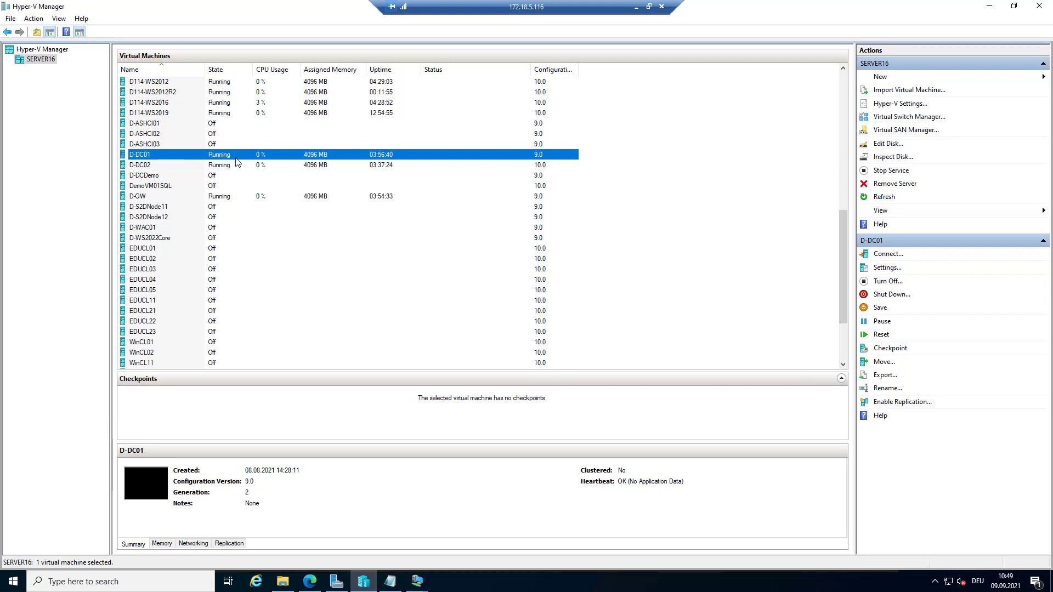
# - Connect to the D-DC02 virtual machine from Hyper-V Manager and sign in as administrator
pyautogui.click(224, 165)
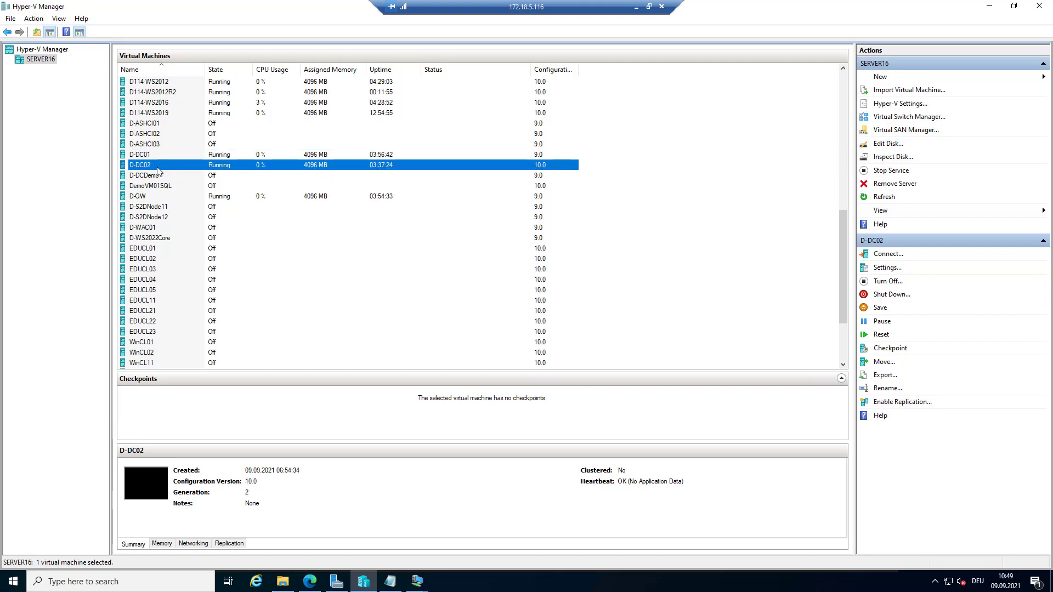
pyautogui.rightClick(221, 168)
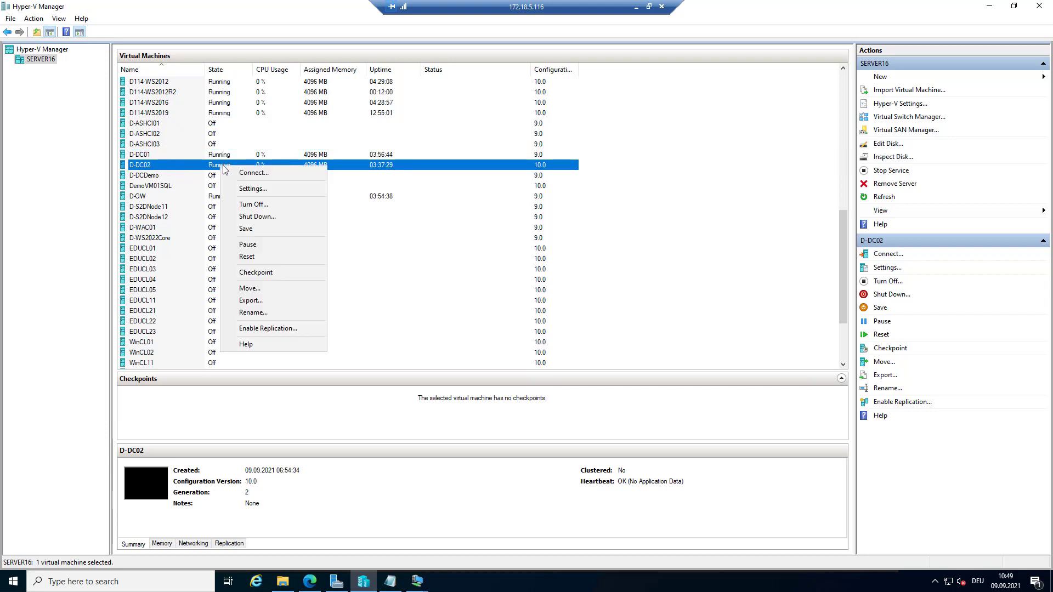
pyautogui.click(249, 175)
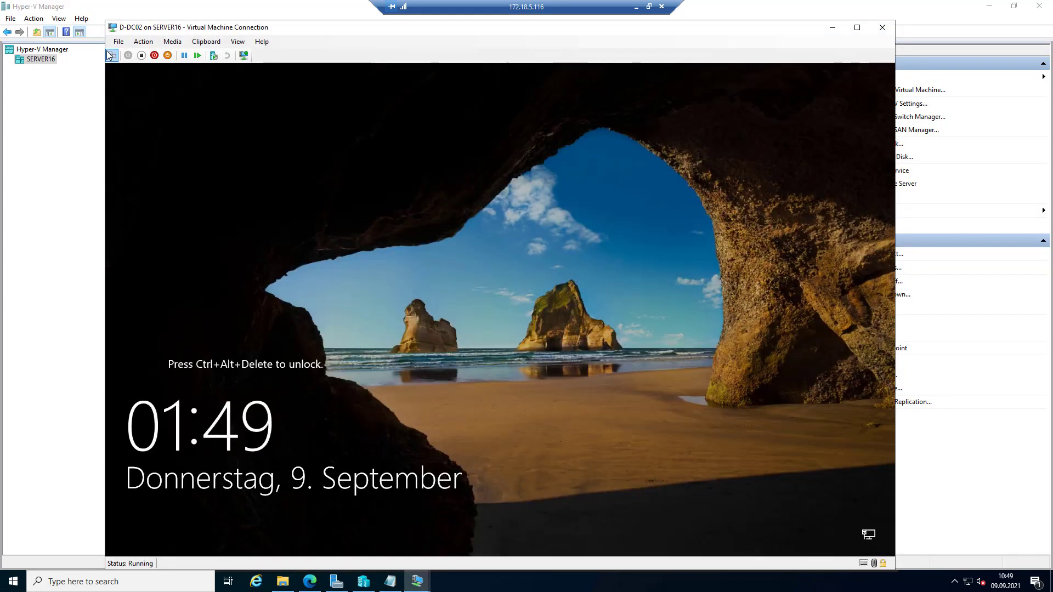
pyautogui.click(112, 55)
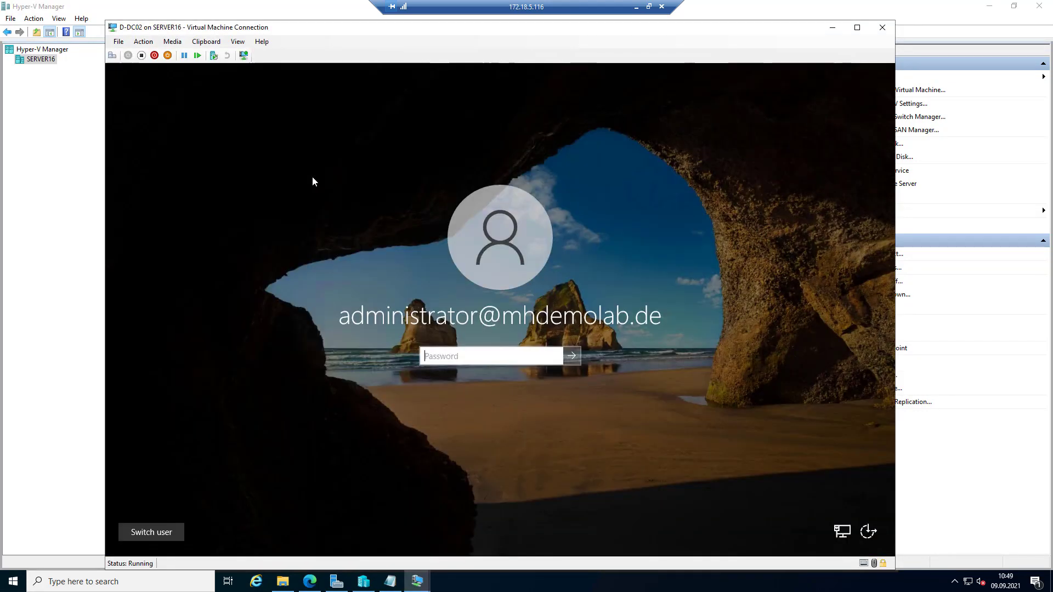
pyautogui.write('********')
pyautogui.press('Return')
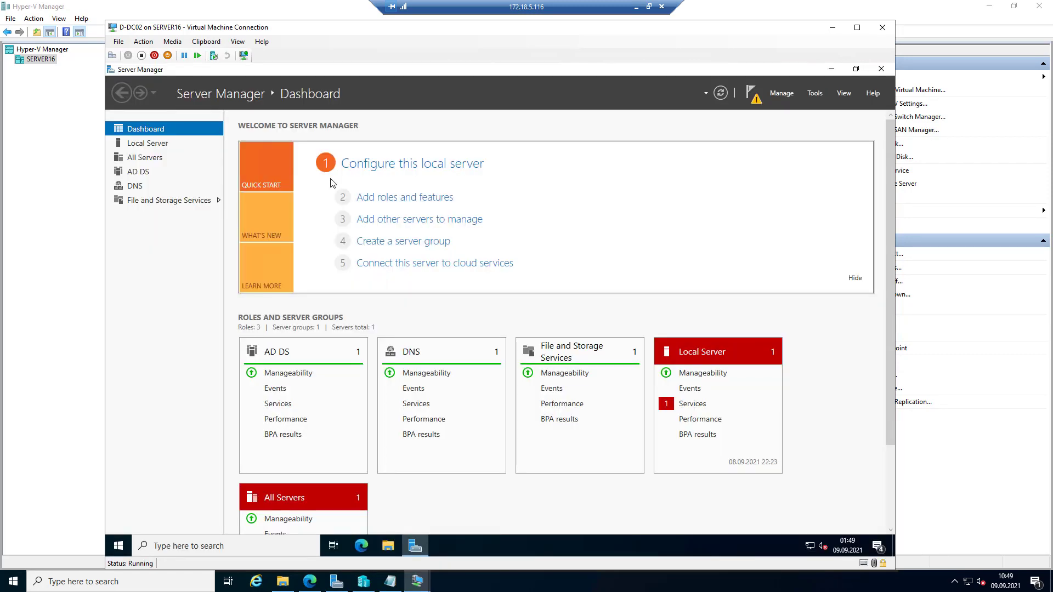
# - Check the notifications, then open D-DC02's Local Server properties page
pyautogui.click(782, 95)
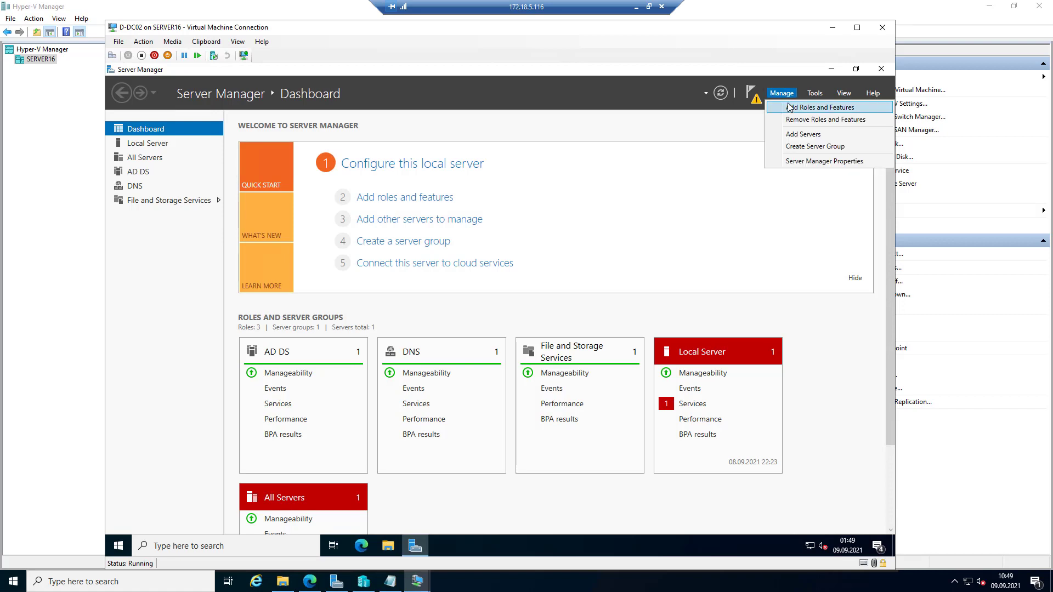
pyautogui.click(749, 91)
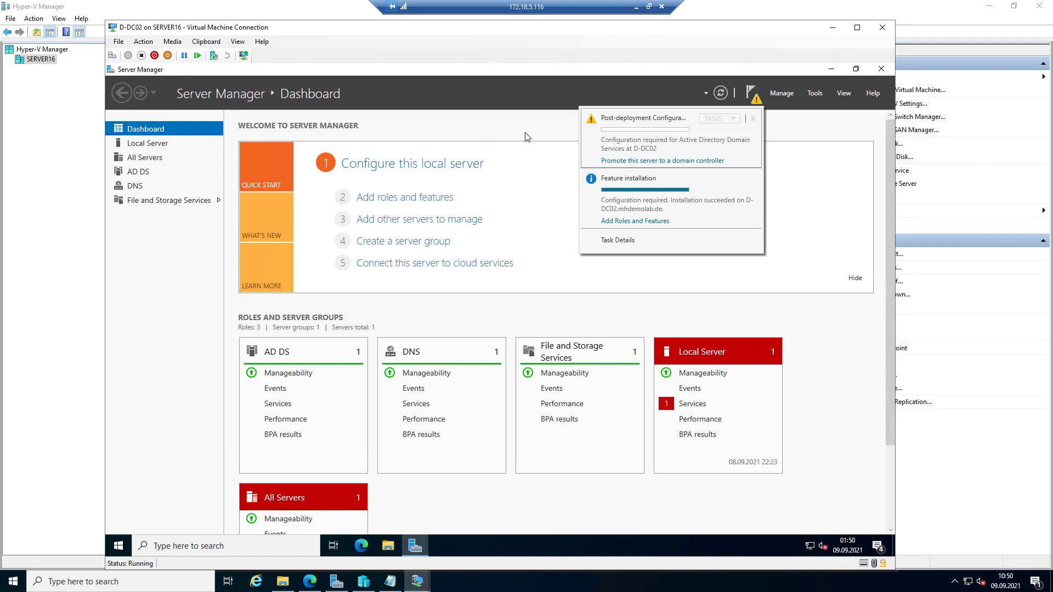
pyautogui.click(455, 175)
pyautogui.click(451, 165)
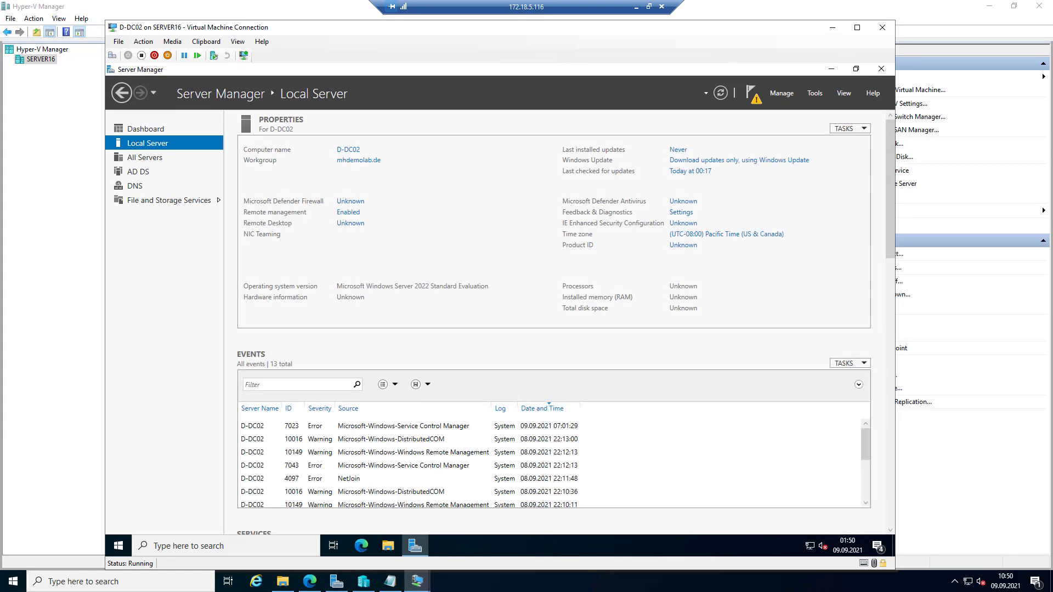
pyautogui.click(579, 585)
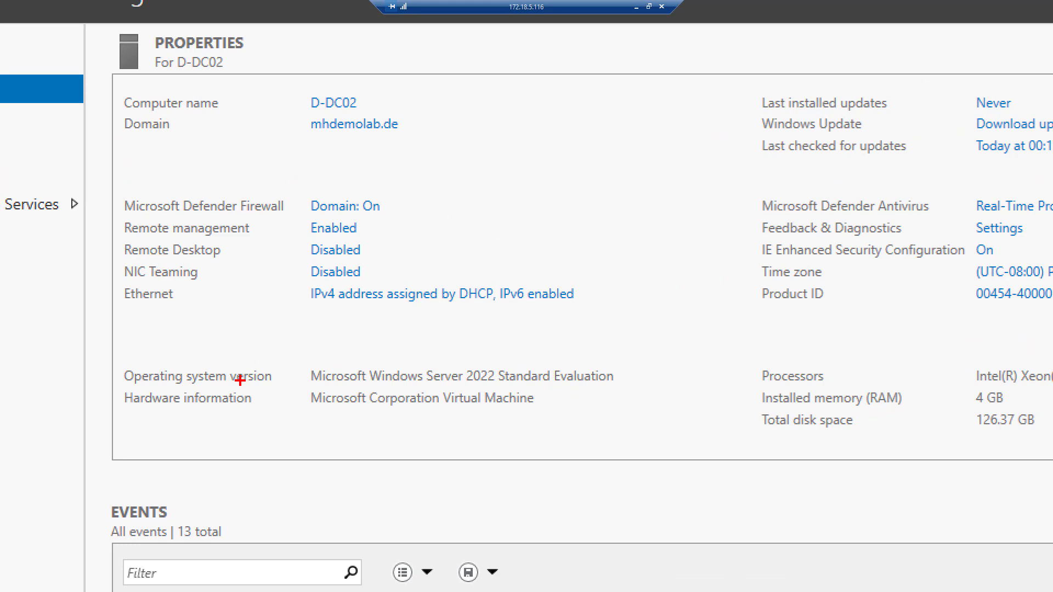
# - Annotate the OS version and the mhdemolab.de domain with red boxes, and point an arrow at D-DC02
pyautogui.moveTo(110, 353)
pyautogui.mouseDown()
pyautogui.moveTo(262, 391)
pyautogui.moveTo(543, 385)
pyautogui.moveTo(550, 413)
pyautogui.moveTo(554, 391)
pyautogui.mouseUp()
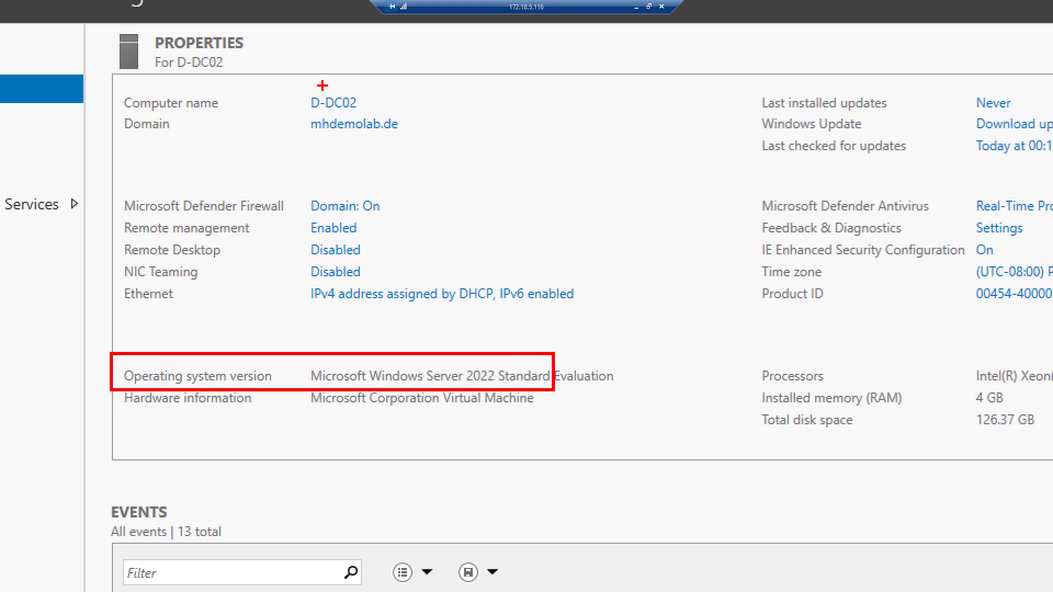
pyautogui.moveTo(110, 112)
pyautogui.mouseDown()
pyautogui.moveTo(297, 146)
pyautogui.moveTo(408, 150)
pyautogui.moveTo(412, 141)
pyautogui.mouseUp()
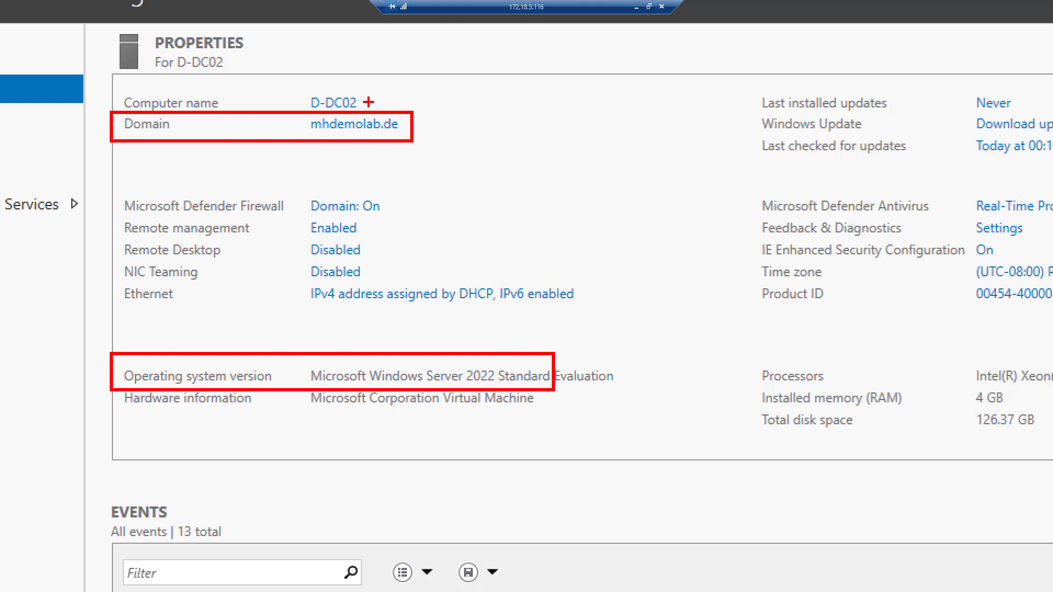
pyautogui.moveTo(369, 102); pyautogui.dragTo(427, 70)
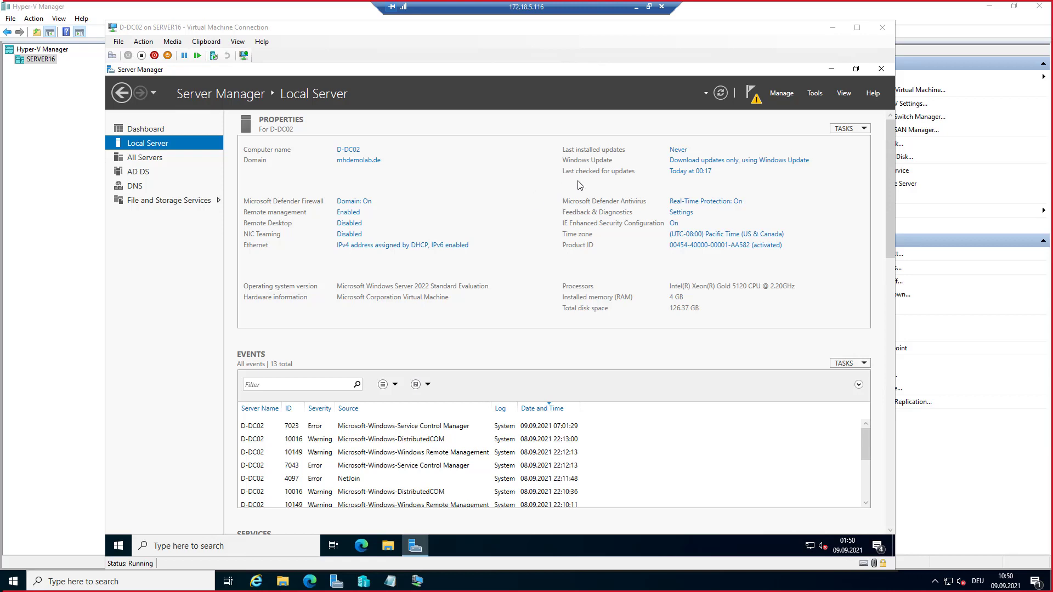
# - Start domain controller promotion as a new forest with root domain test.de, continuing to Domain Controller Options
pyautogui.click(755, 101)
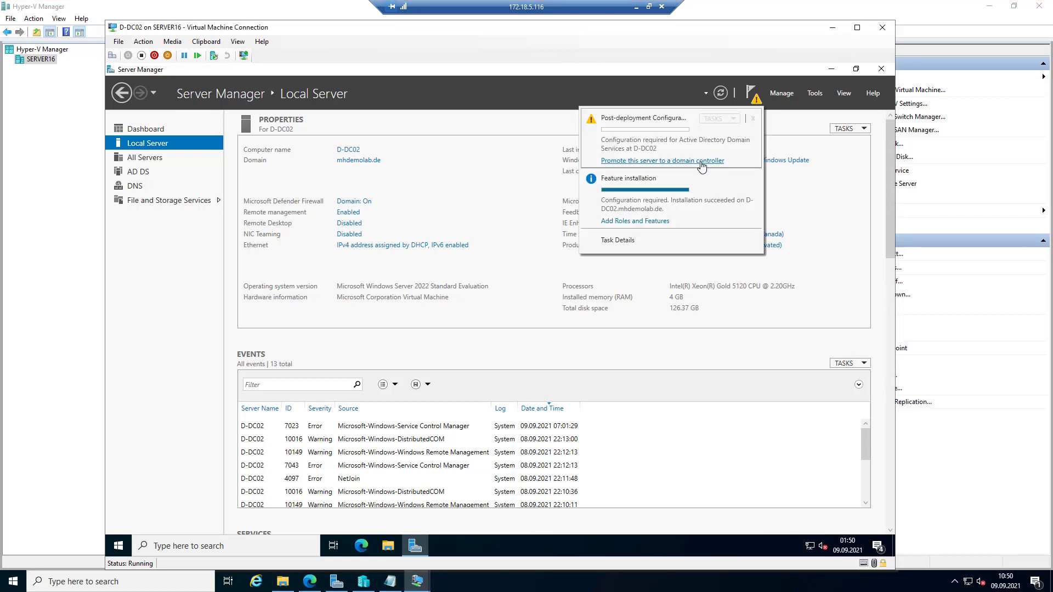
pyautogui.click(701, 161)
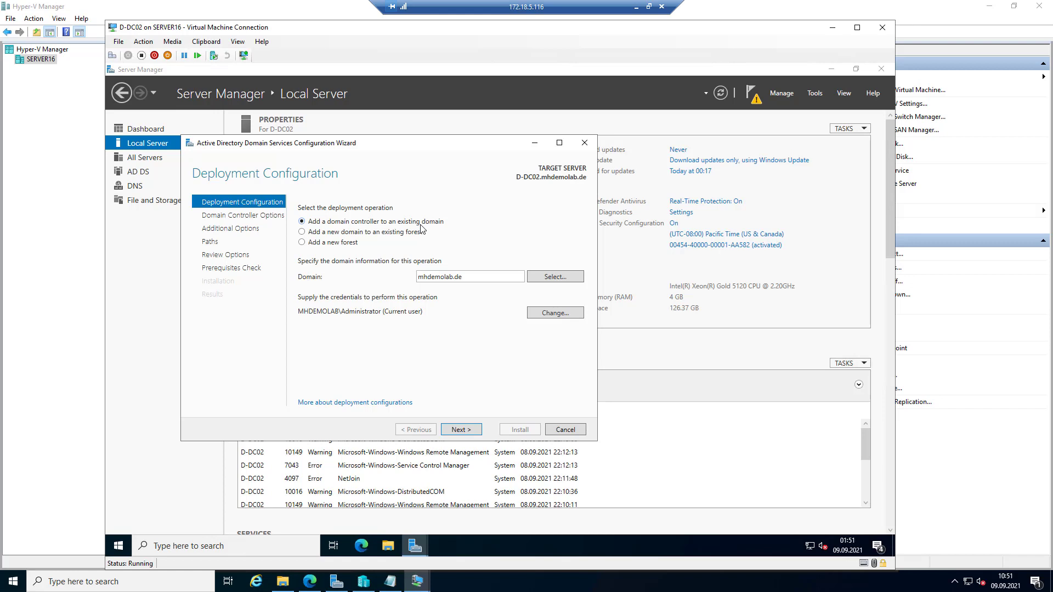
pyautogui.click(337, 245)
pyautogui.click(423, 276)
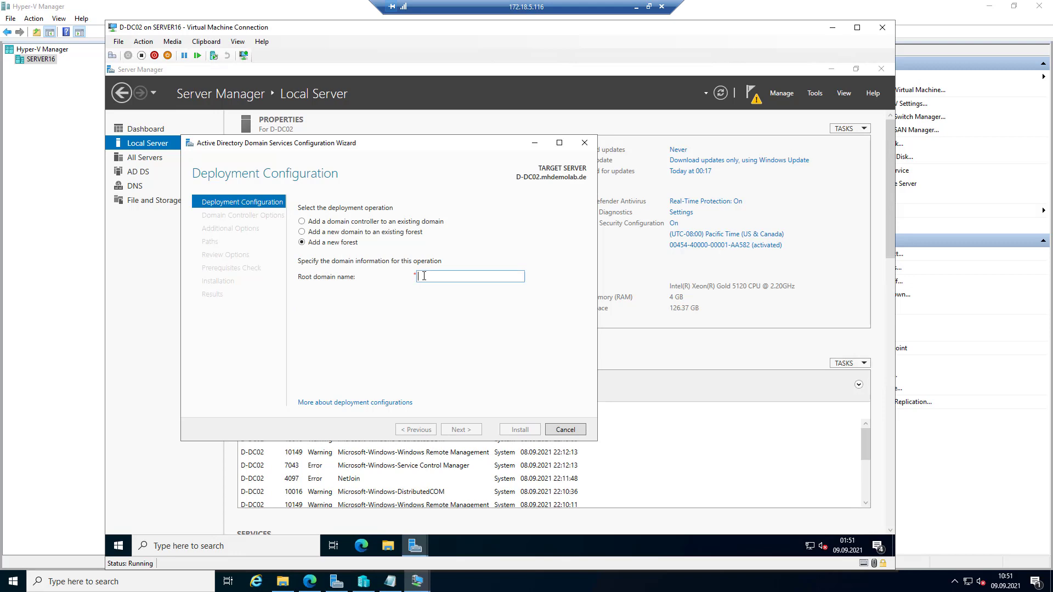
pyautogui.write('test.de')
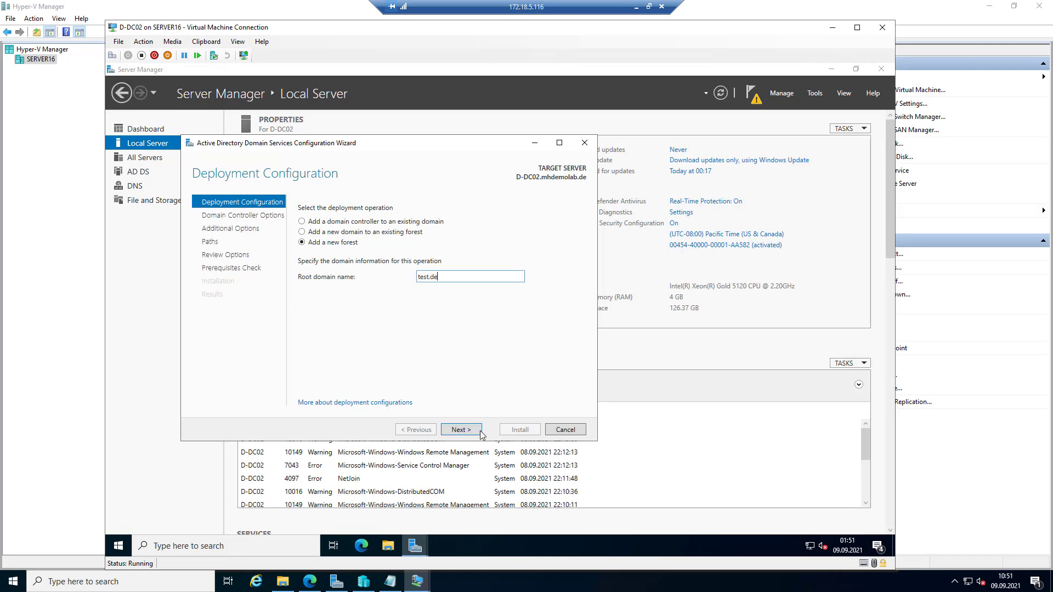
pyautogui.click(472, 431)
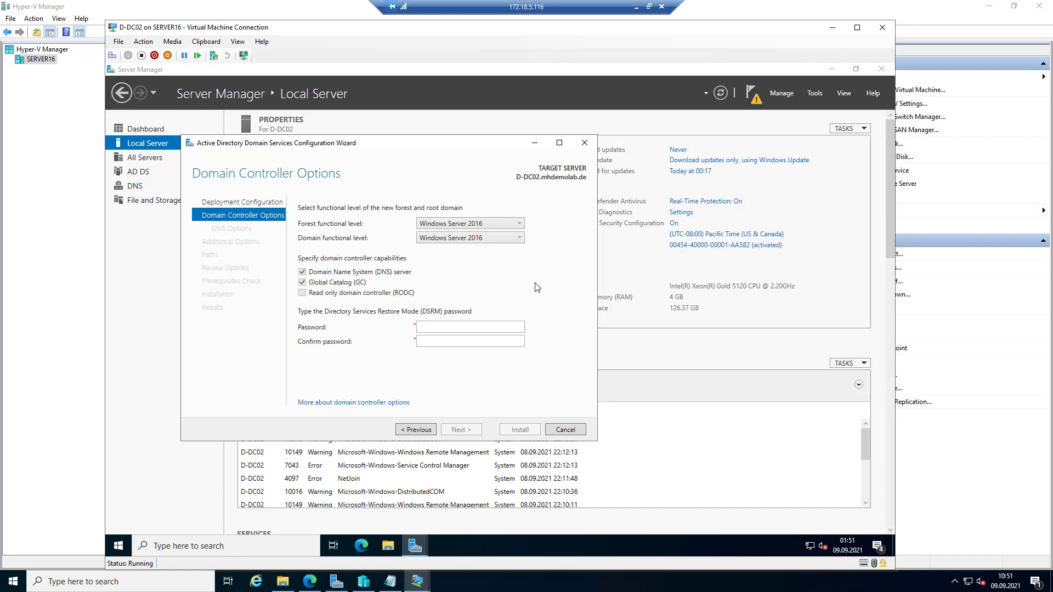
# - List the forest functional levels, marking Windows Server 2008 with an arrow and 2012 with a green box
pyautogui.click(515, 224)
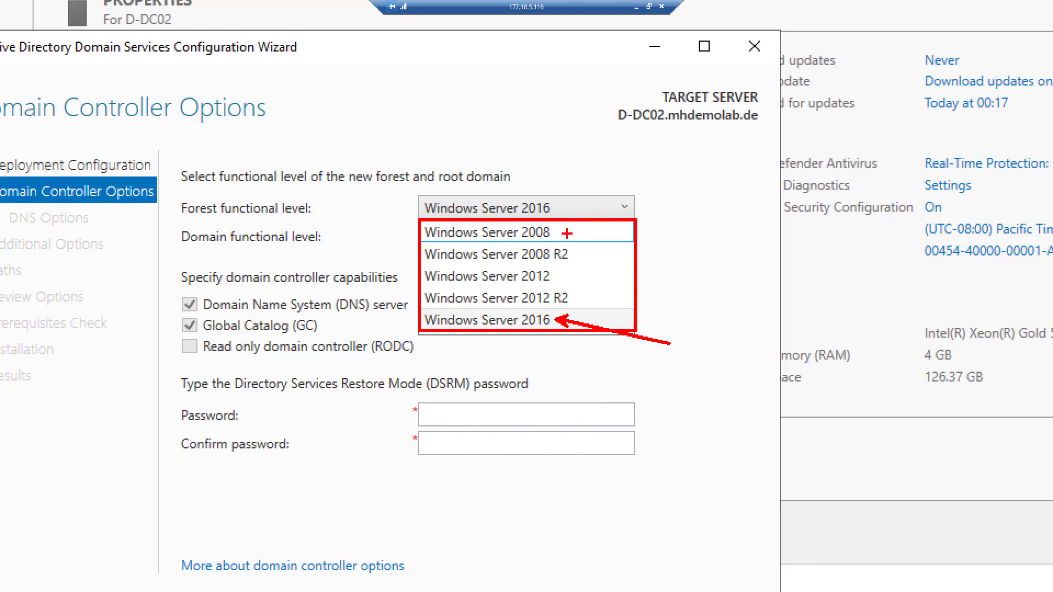
pyautogui.moveTo(566, 232); pyautogui.dragTo(664, 191)
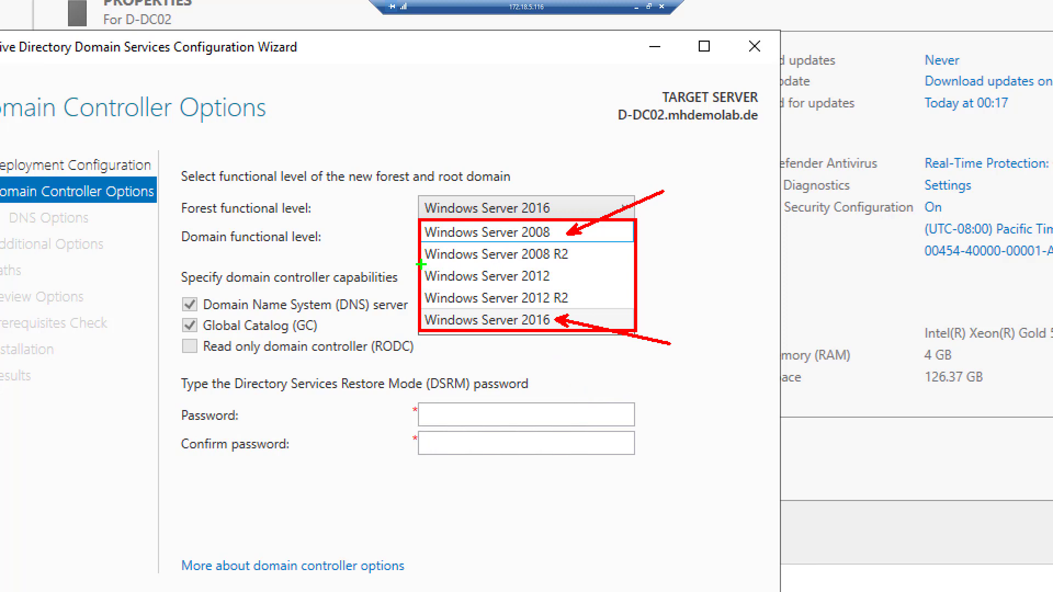
pyautogui.moveTo(423, 266)
pyautogui.mouseDown()
pyautogui.moveTo(459, 285)
pyautogui.moveTo(545, 294)
pyautogui.moveTo(572, 285)
pyautogui.mouseUp()
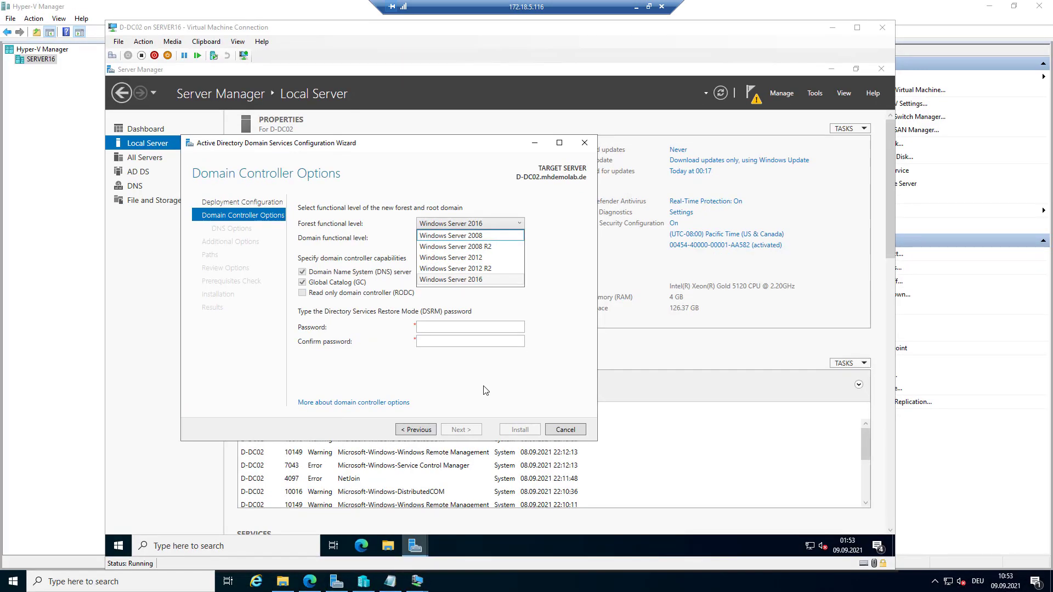
# - Switch the deployment to adding a domain controller to the existing domain
pyautogui.click(418, 431)
pyautogui.click(418, 430)
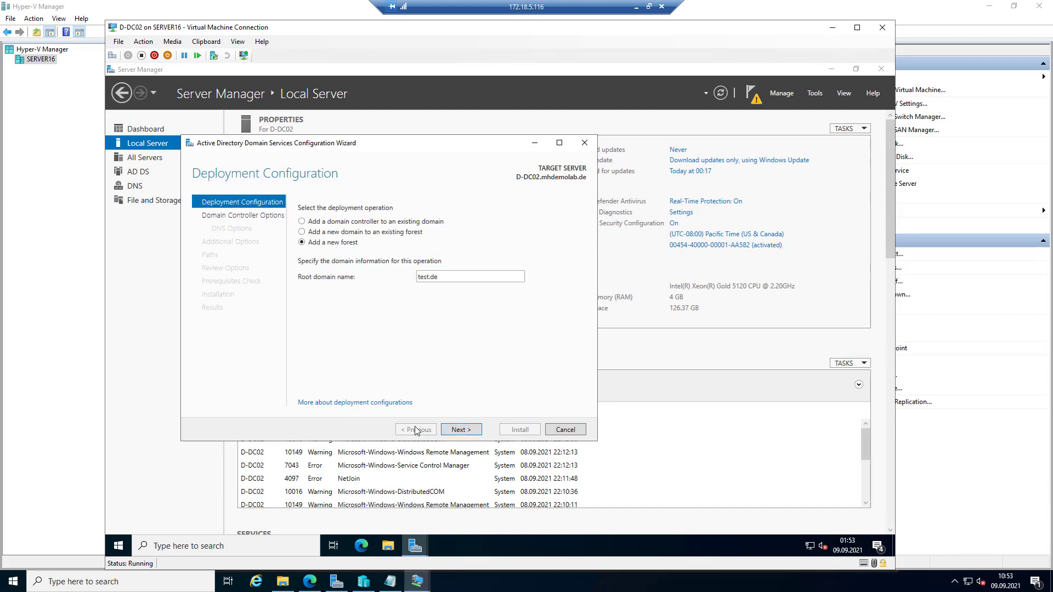
pyautogui.click(371, 223)
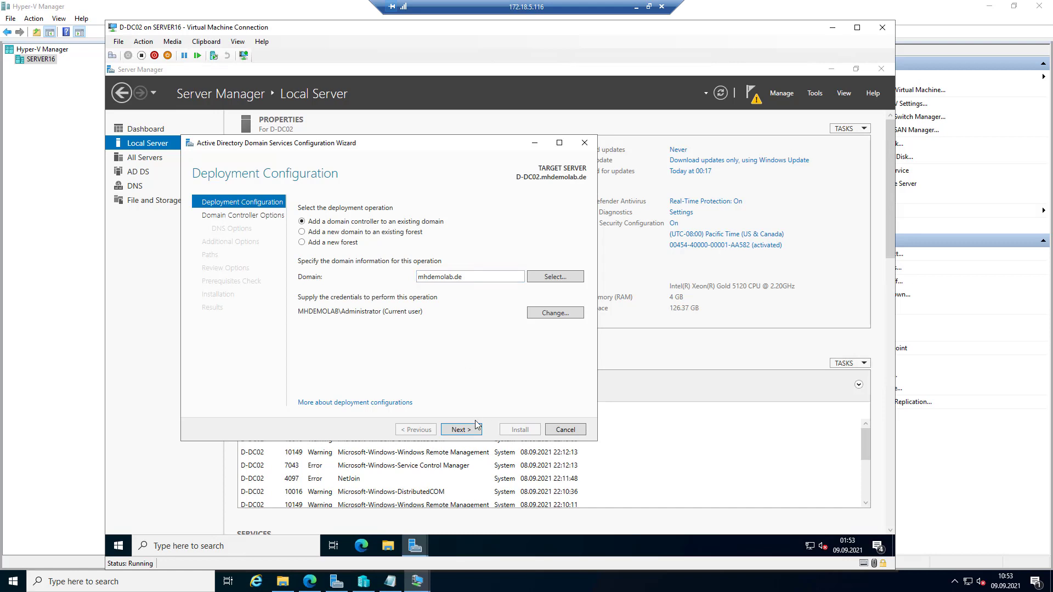
pyautogui.click(461, 430)
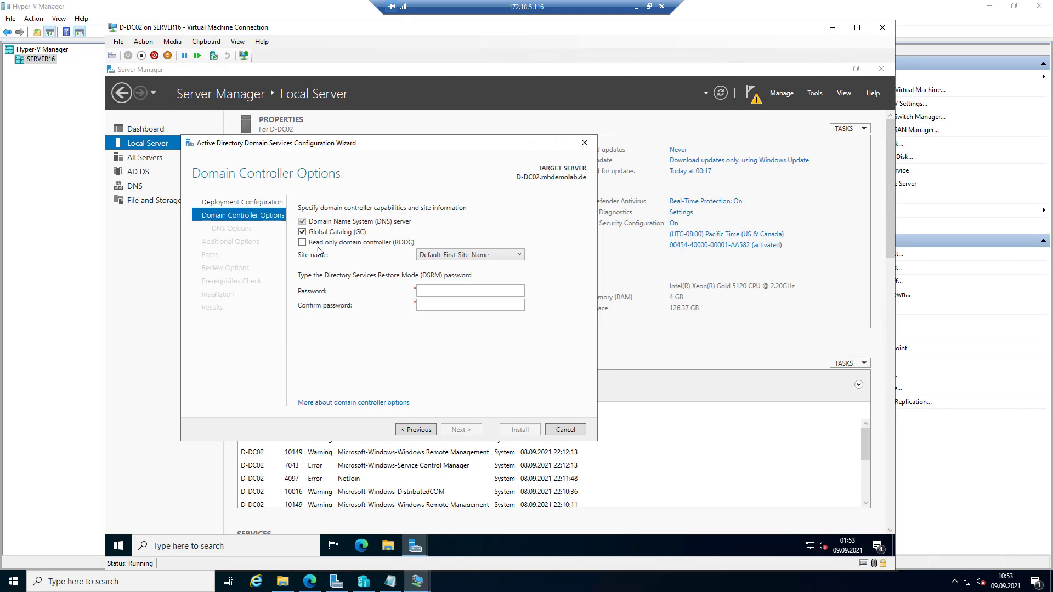
# - Enter and confirm the DSRM password, then advance past DNS options to Additional Options
pyautogui.click(443, 294)
pyautogui.write('••••••••')
pyautogui.press('Tab')
pyautogui.write('••••••••')
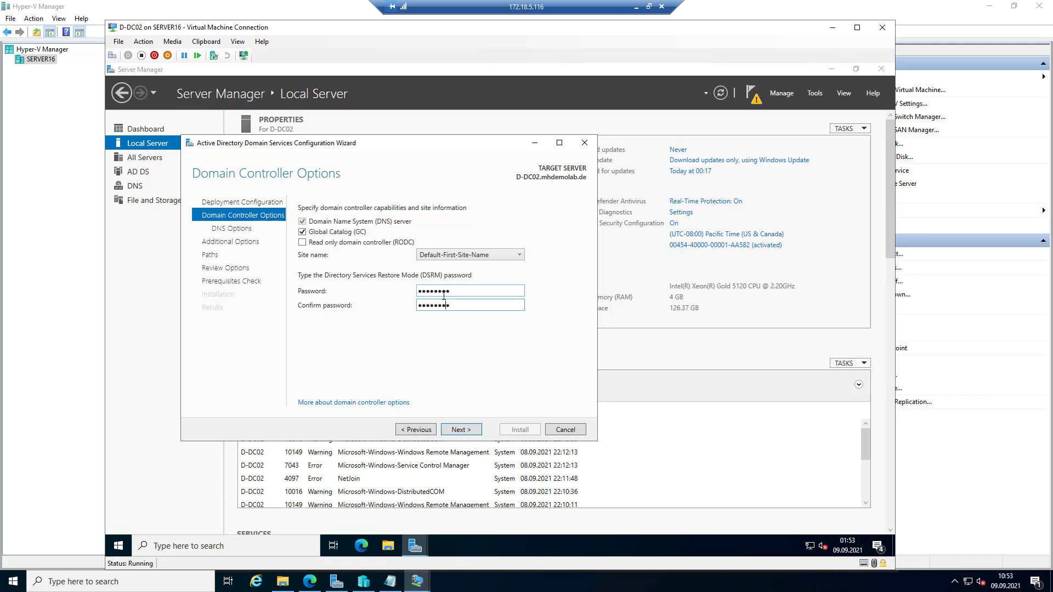
pyautogui.click(459, 433)
pyautogui.click(460, 431)
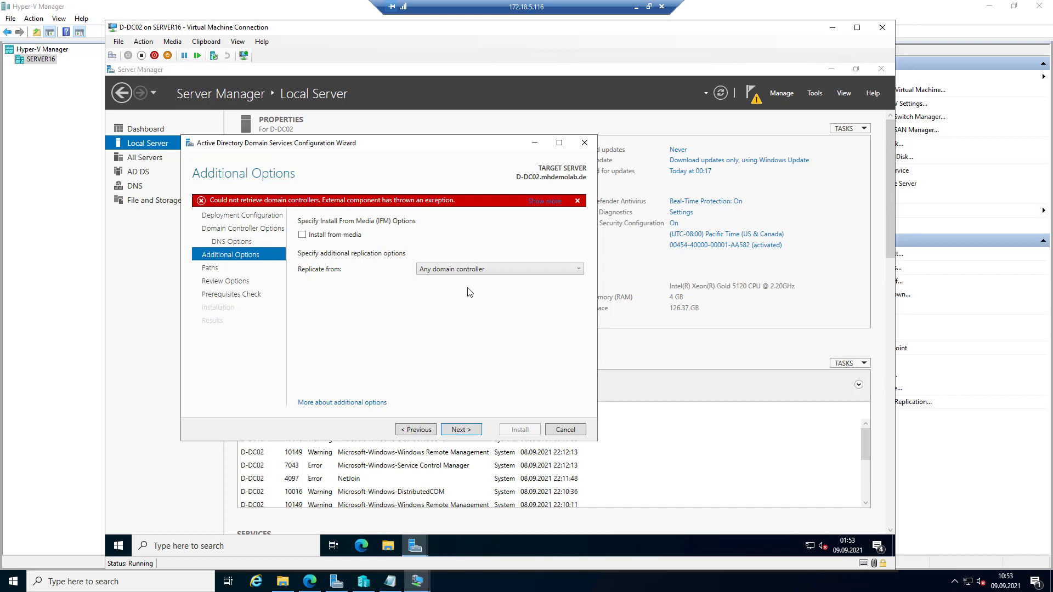
# - Replicate from any domain controller, pass the prerequisites check, start installing, and return to Hyper-V Manager
pyautogui.click(477, 270)
pyautogui.click(484, 303)
pyautogui.click(476, 434)
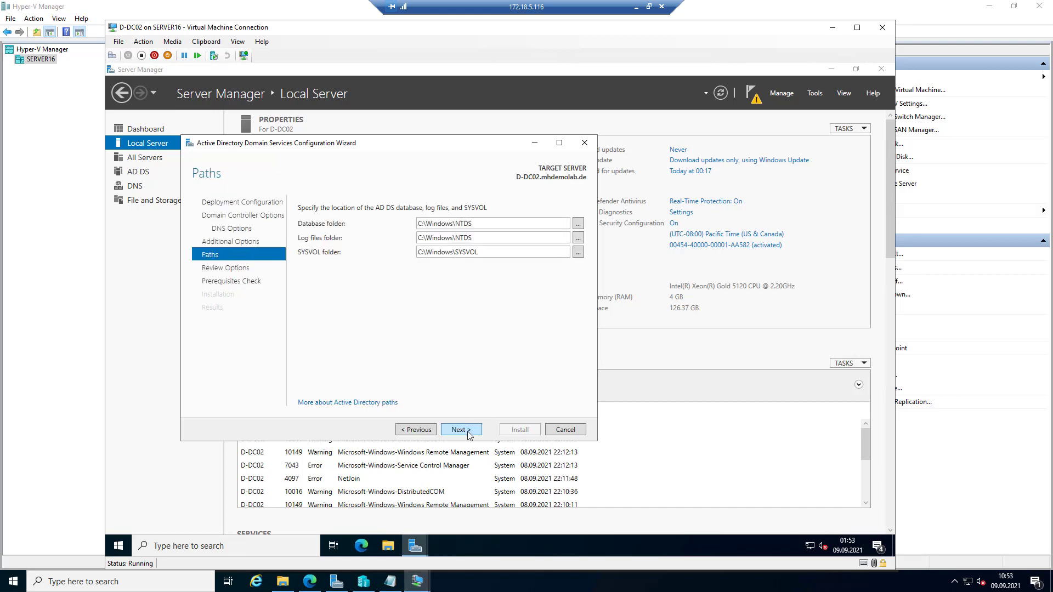
pyautogui.click(422, 429)
pyautogui.click(455, 431)
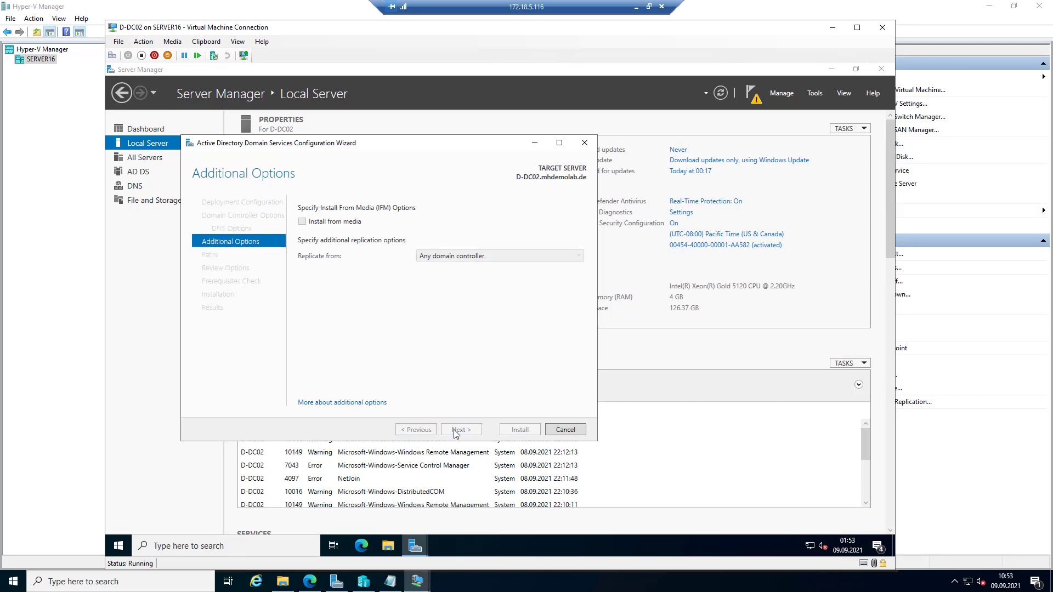
pyautogui.click(455, 431)
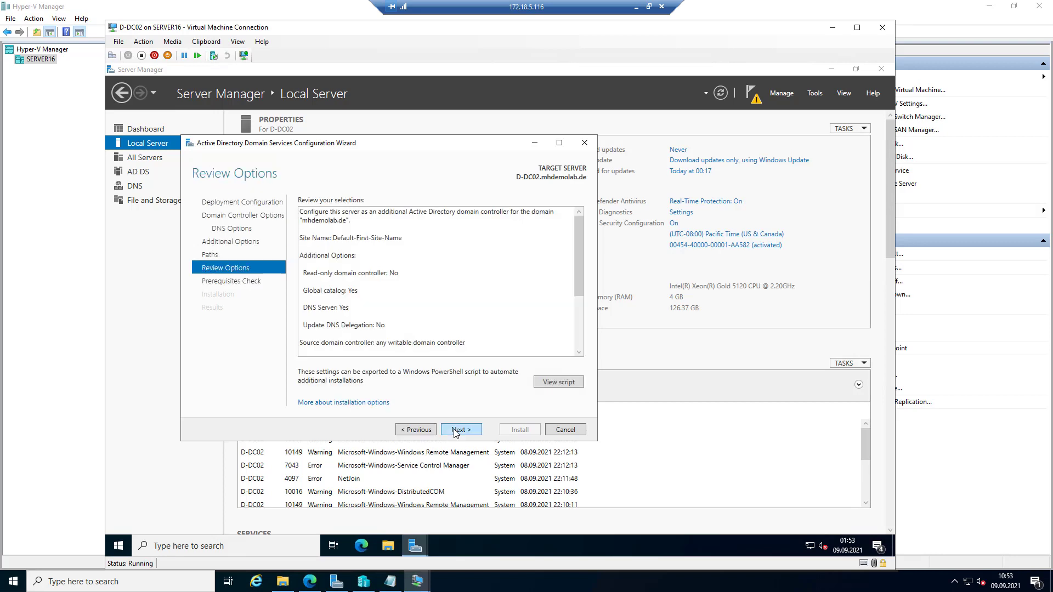
pyautogui.click(454, 431)
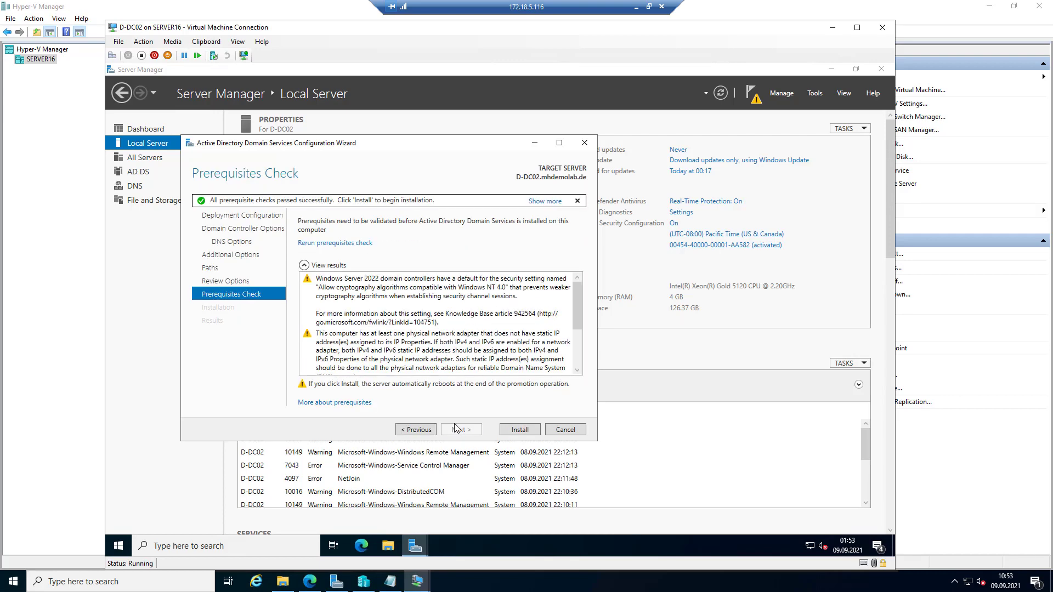
pyautogui.click(521, 432)
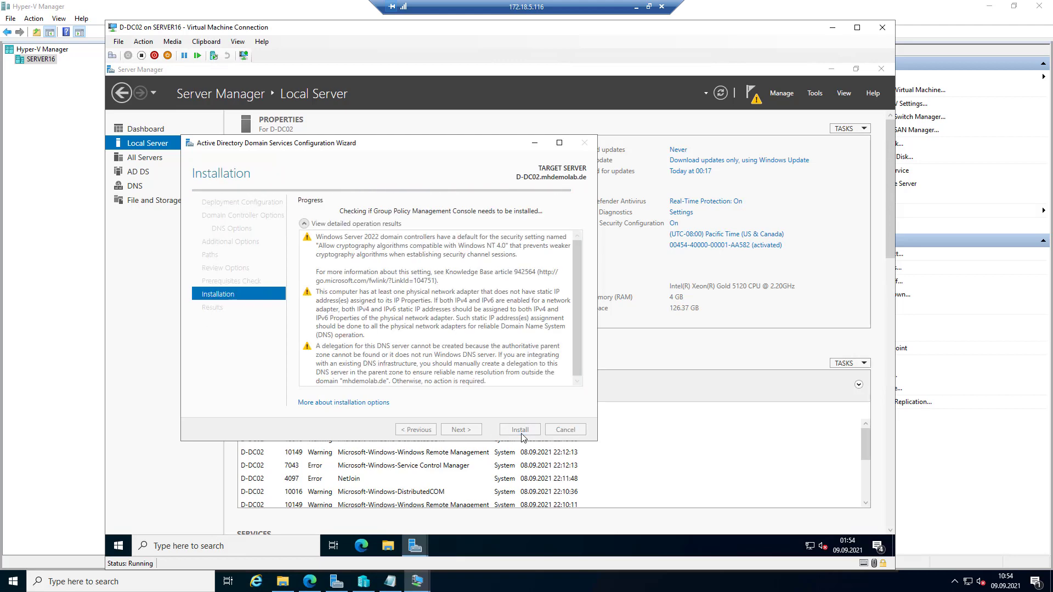
pyautogui.click(419, 584)
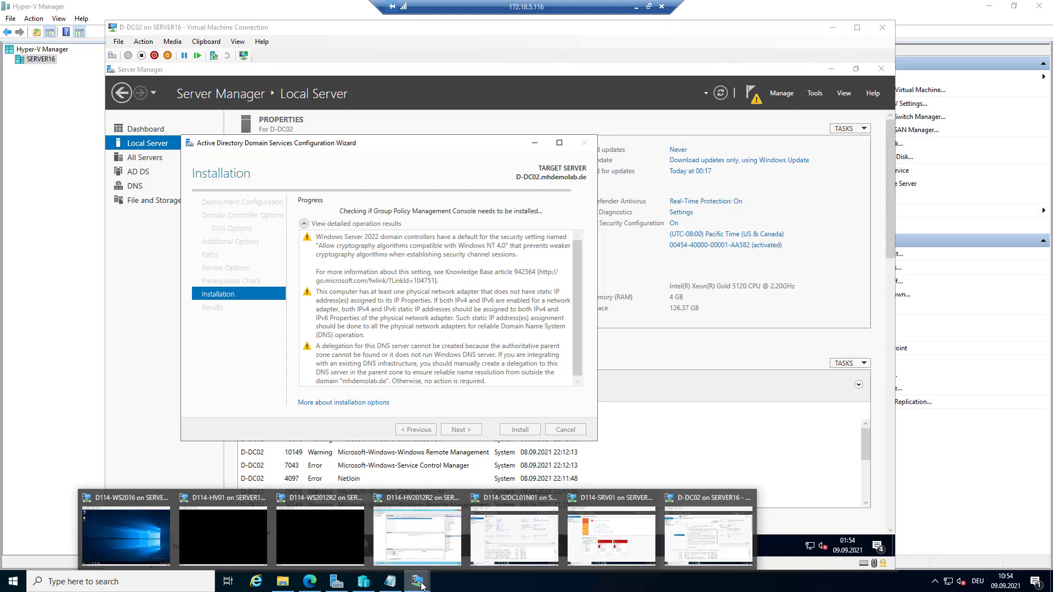
pyautogui.click(363, 581)
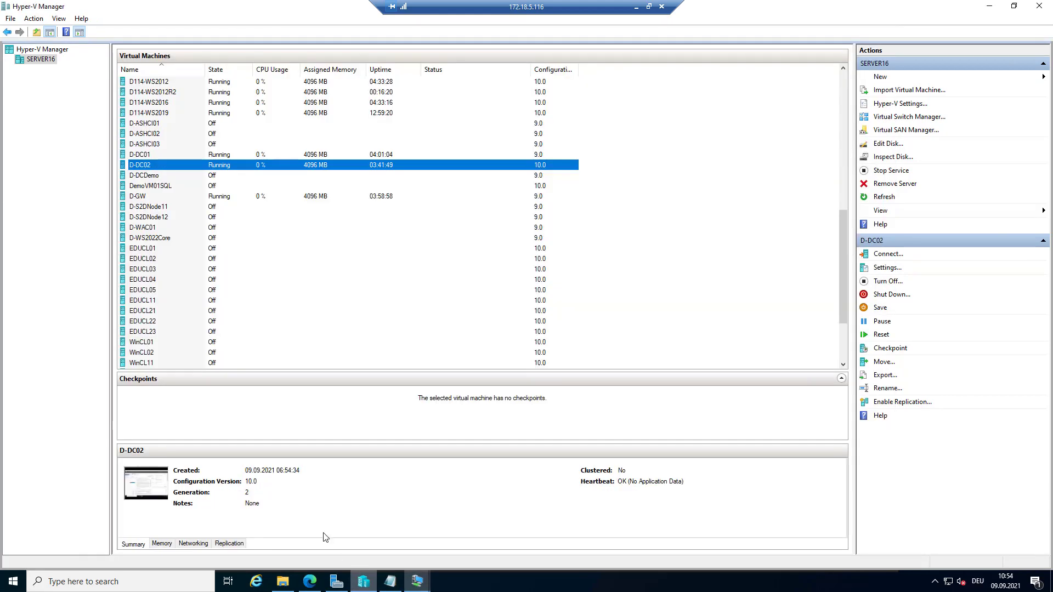
# - Look at D-DC02's settings without changing anything, then connect to the D-DC01 console
pyautogui.rightClick(197, 166)
pyautogui.click(229, 188)
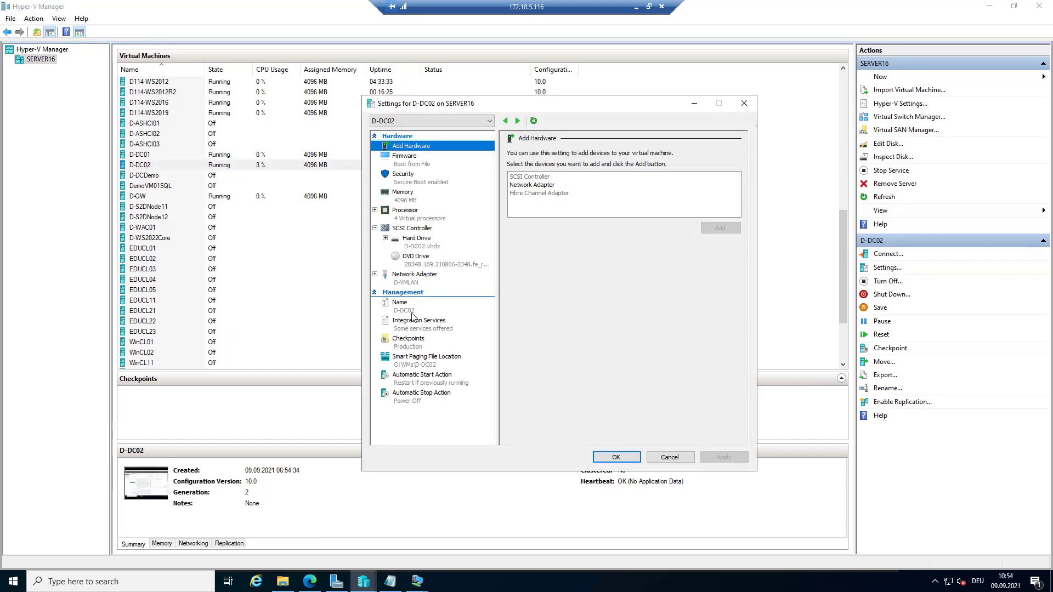
pyautogui.click(673, 457)
pyautogui.click(157, 156)
pyautogui.rightClick(157, 156)
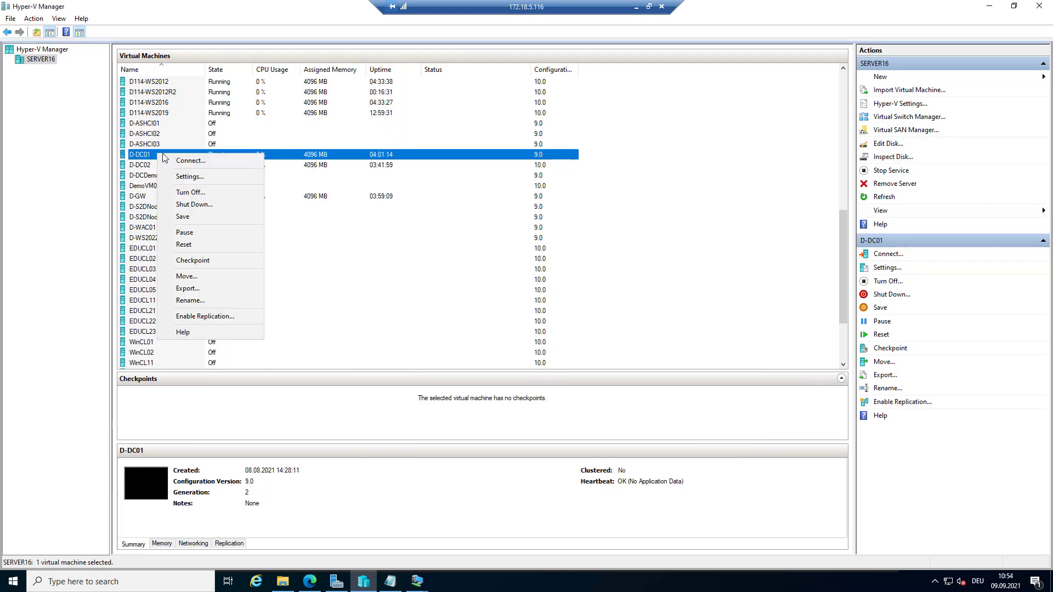
pyautogui.click(204, 160)
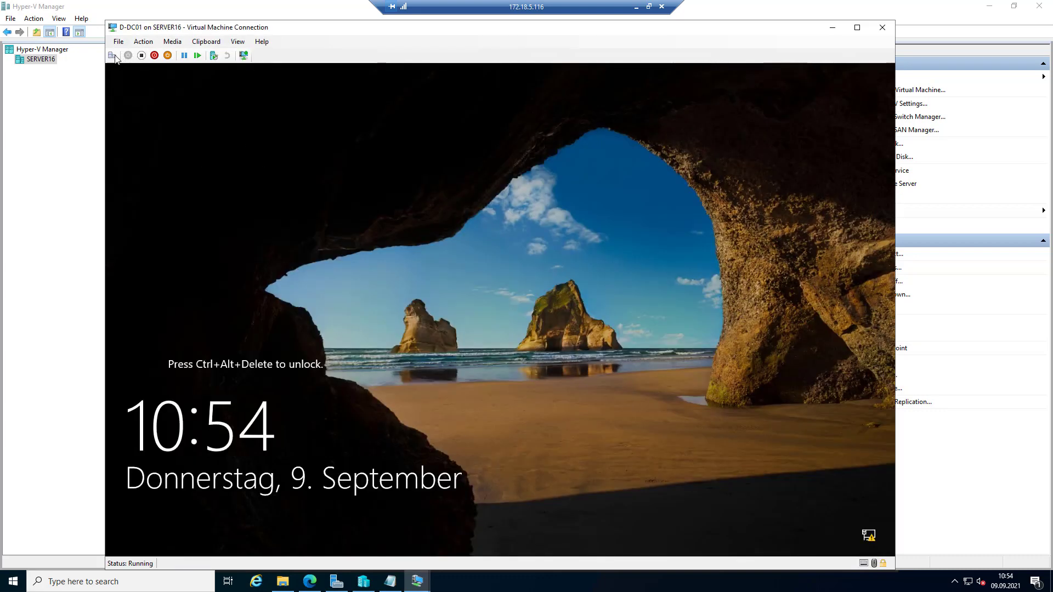
# - Sign in to D-DC01 with the administrator password and dismiss the Shutdown Event Tracker
pyautogui.click(111, 55)
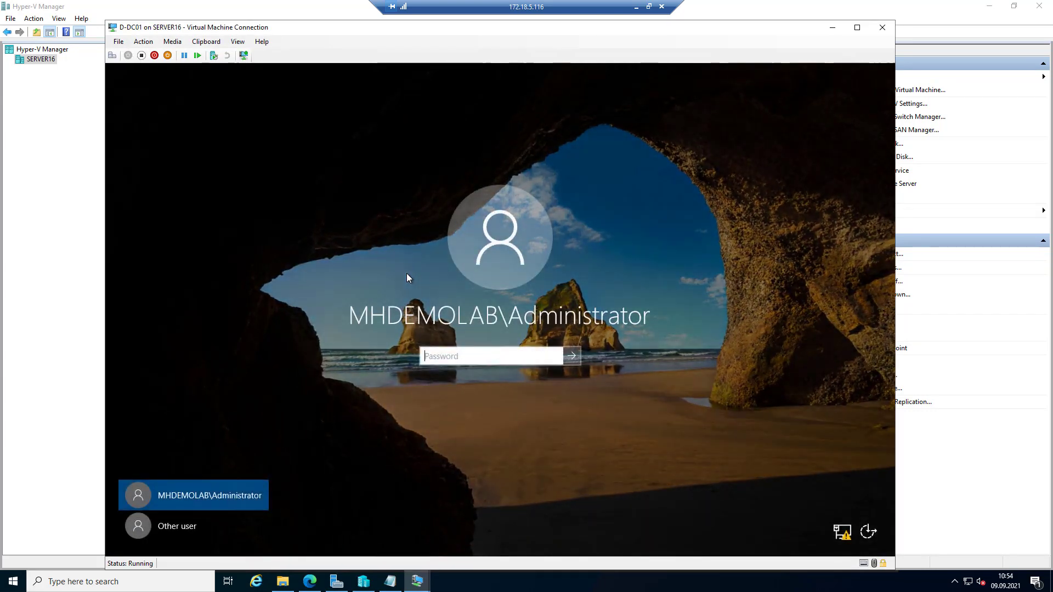
pyautogui.press('Return')
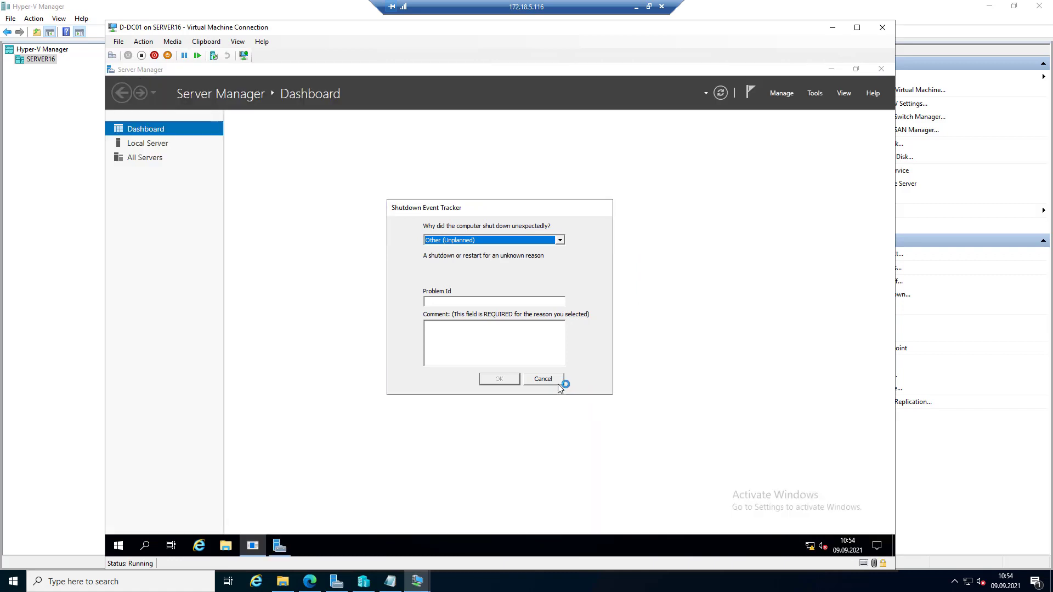
pyautogui.click(555, 384)
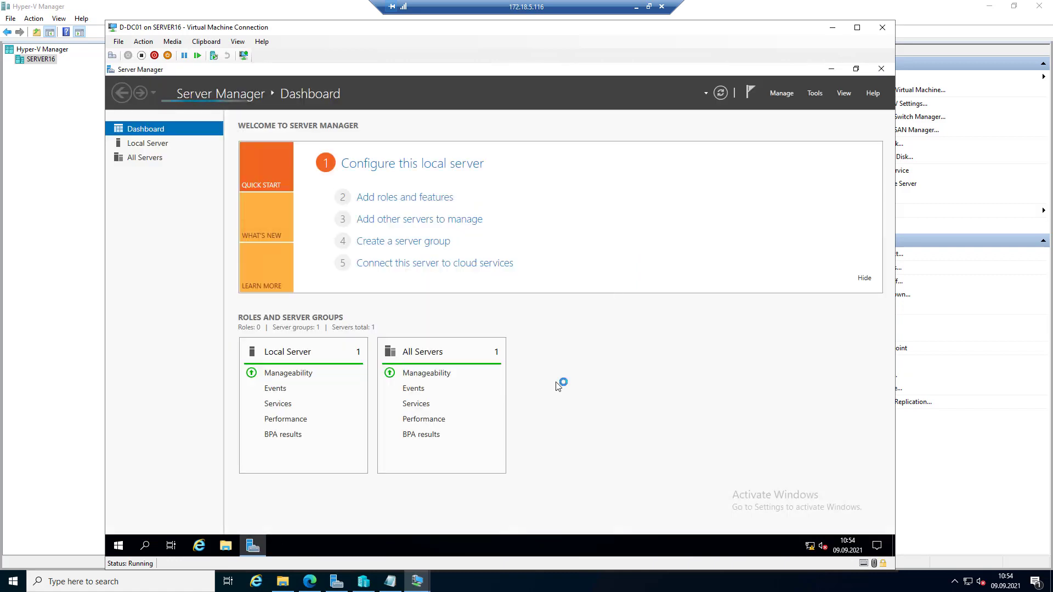
# - Launch Active Directory Users and Computers and select the mhdemolab.de domain
pyautogui.click(819, 93)
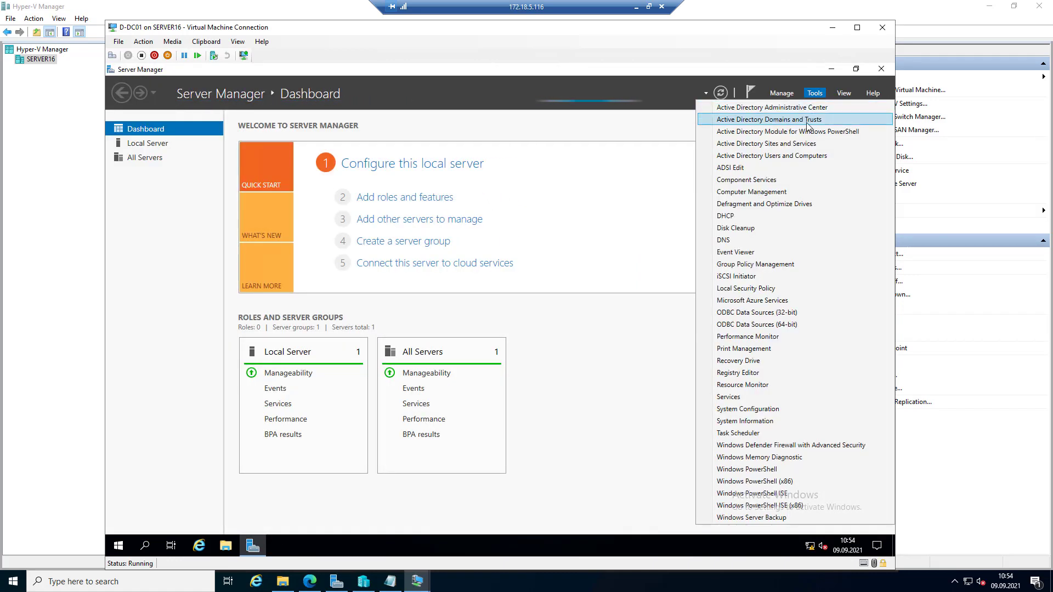
pyautogui.click(800, 155)
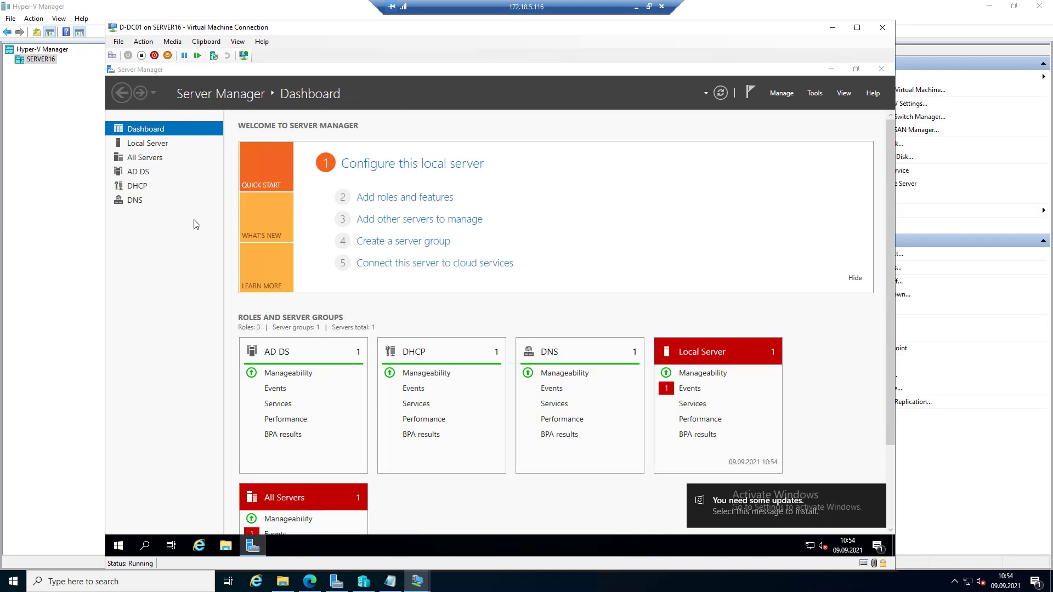
pyautogui.click(193, 182)
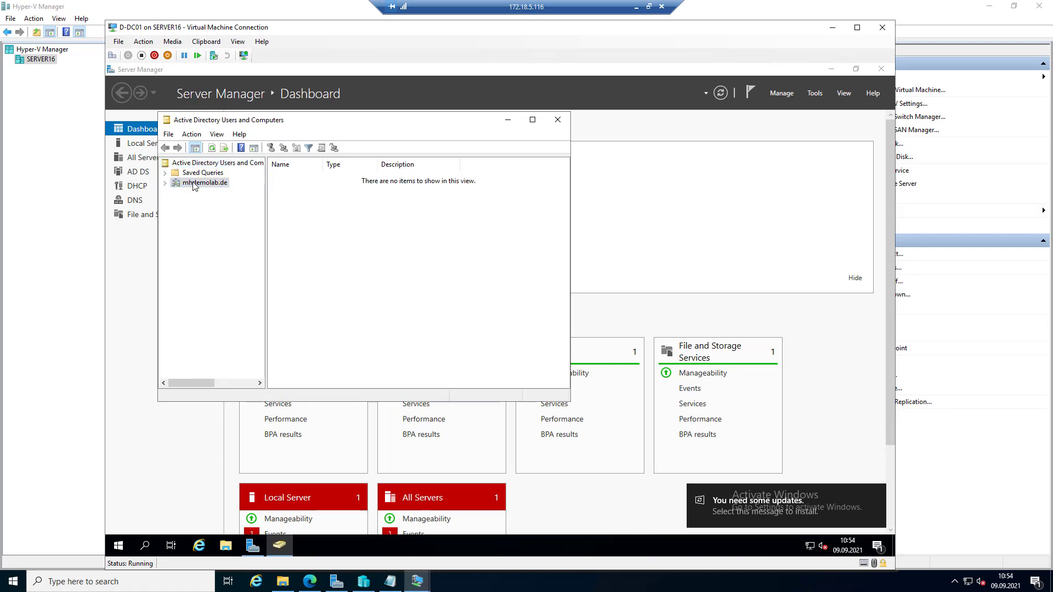
# - View mhdemolab.de's Operations Masters, checking the RID, PDC and Infrastructure roles held by D-DC01
pyautogui.rightClick(192, 182)
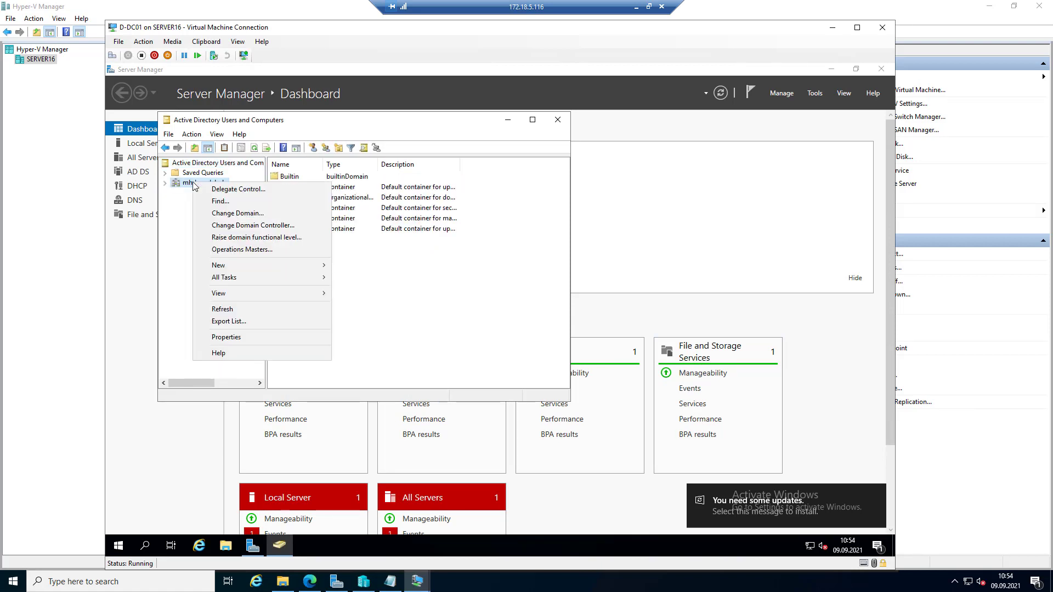
pyautogui.click(251, 250)
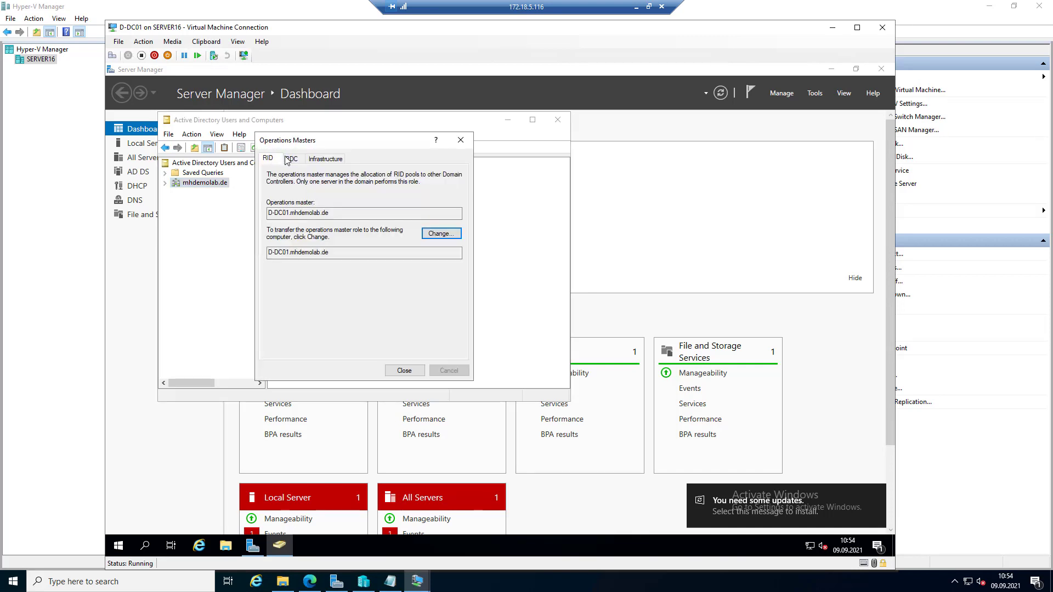
pyautogui.click(289, 159)
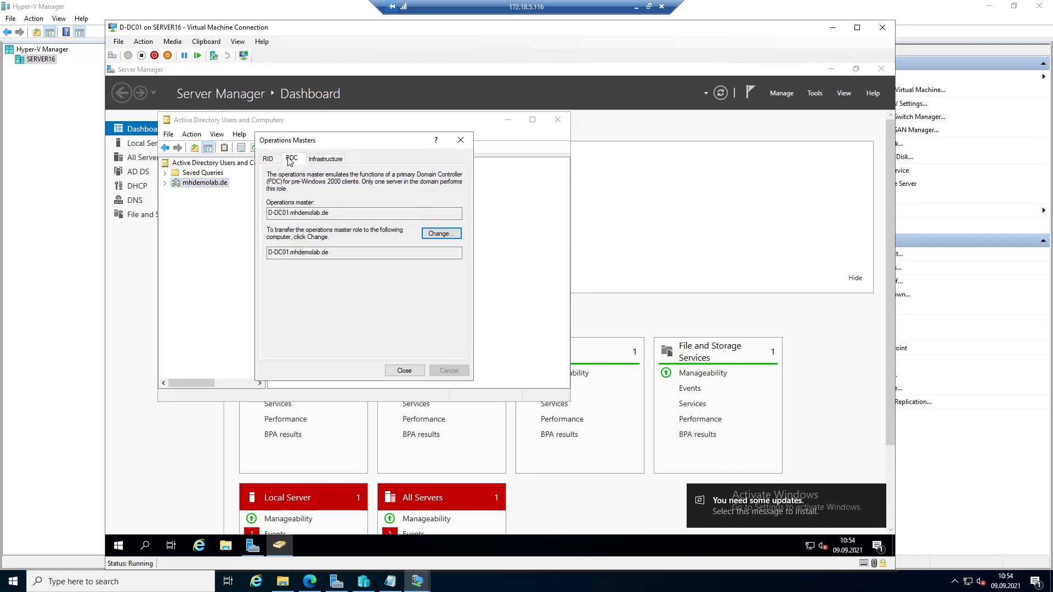
pyautogui.click(317, 161)
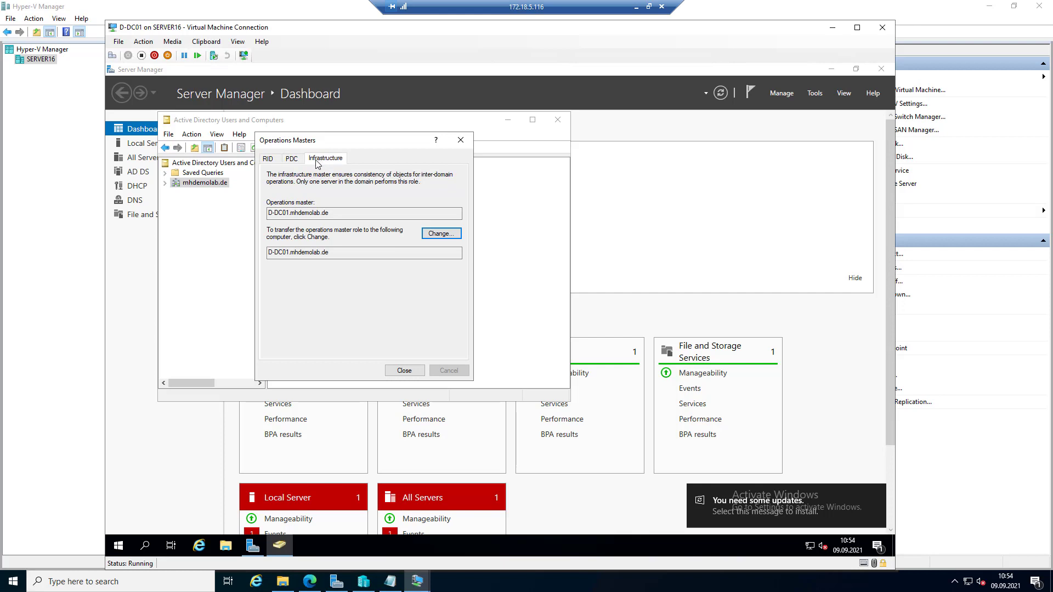
pyautogui.click(269, 161)
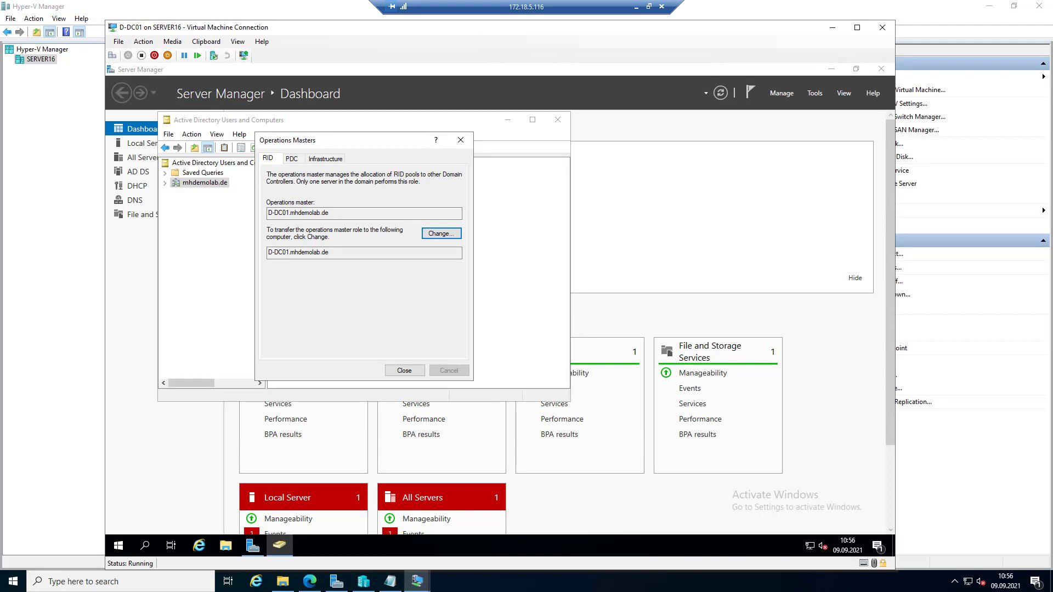
# - Close the Operations Masters dialog and bring up the open virtual machine window previews
pyautogui.click(459, 141)
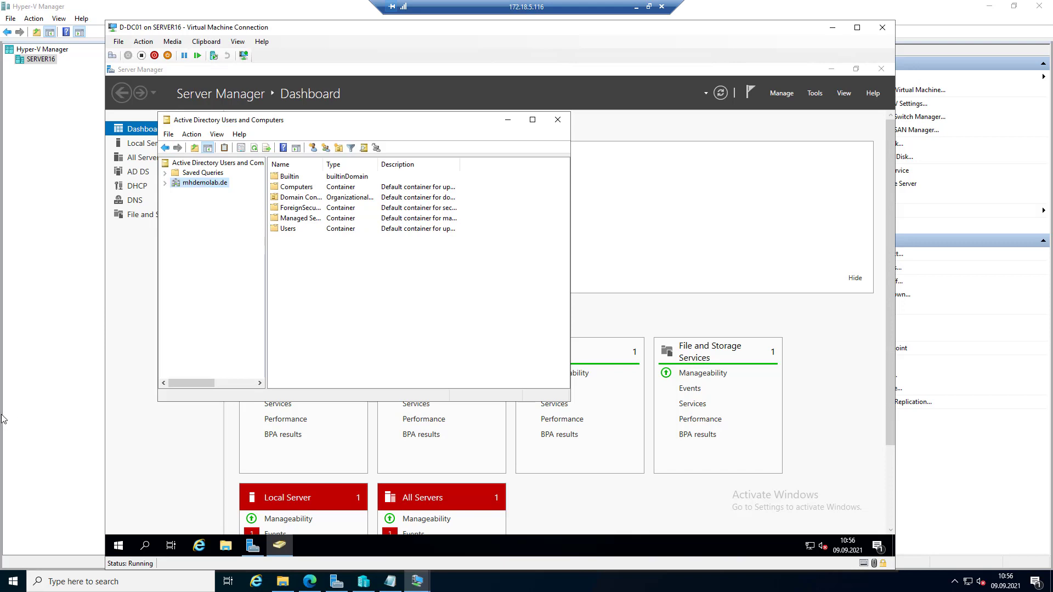
pyautogui.click(419, 584)
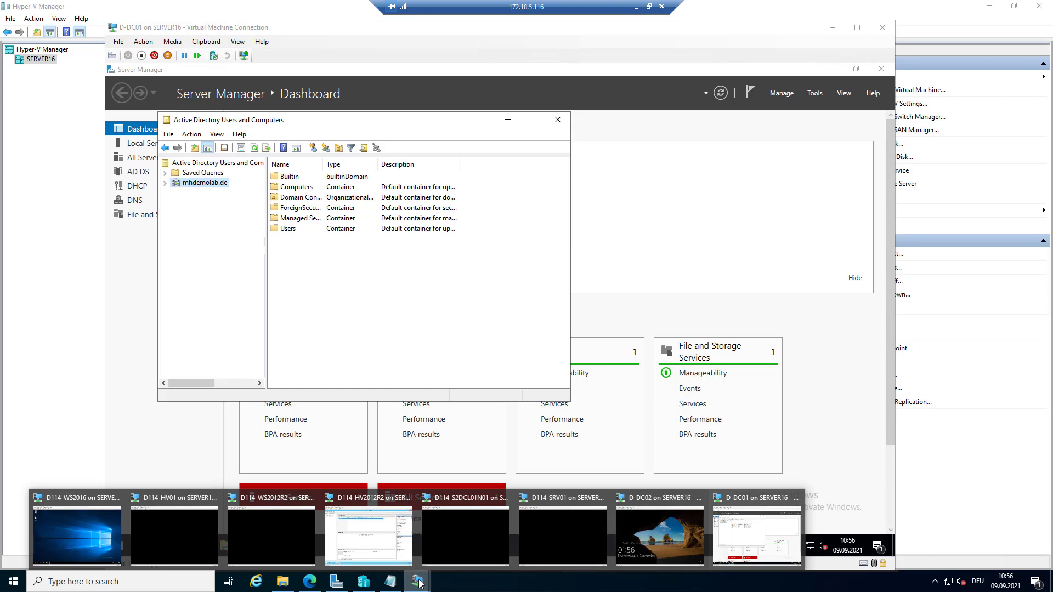
# - Unlock the D114-WS2012R2 VM console and sign in with the administrator password
pyautogui.click(279, 540)
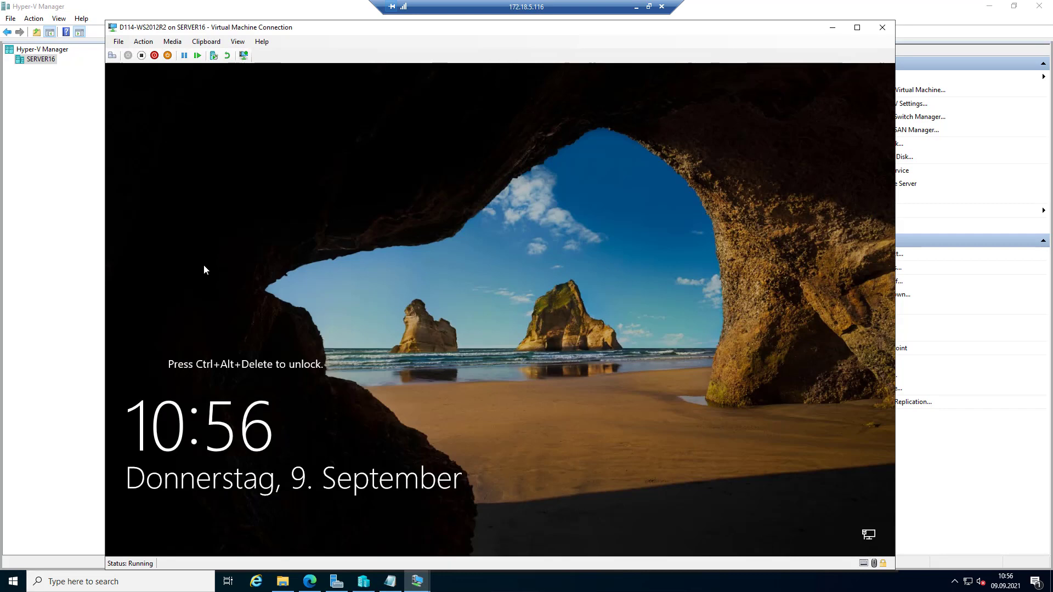
pyautogui.click(112, 55)
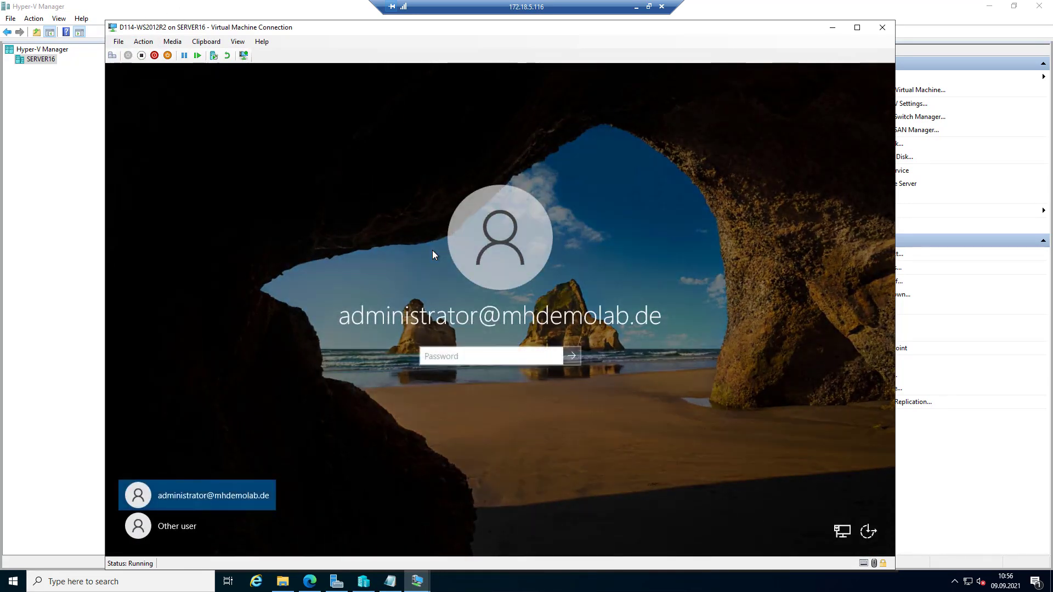
pyautogui.write('********')
pyautogui.press('Return')
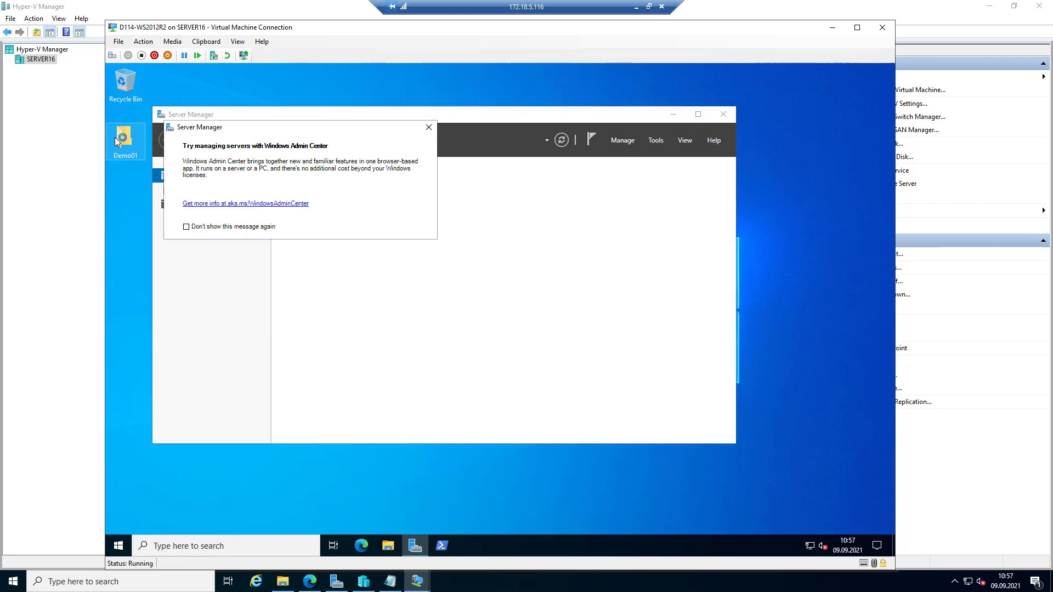
# - Dismiss the Windows Admin Center tip permanently, maximize Server Manager and view the Local Server properties
pyautogui.click(199, 227)
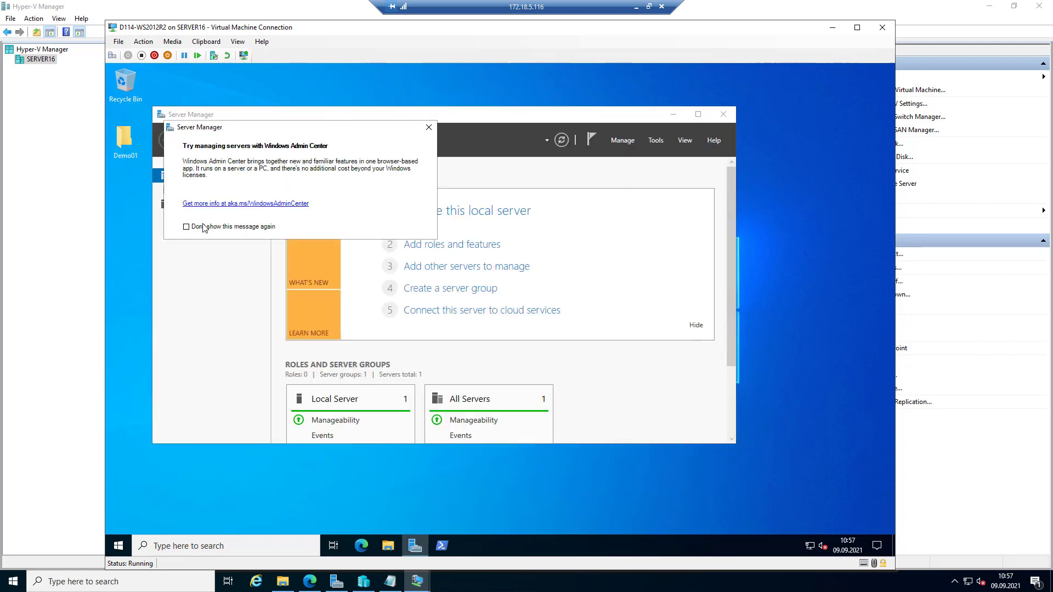
pyautogui.click(429, 128)
pyautogui.doubleClick(433, 117)
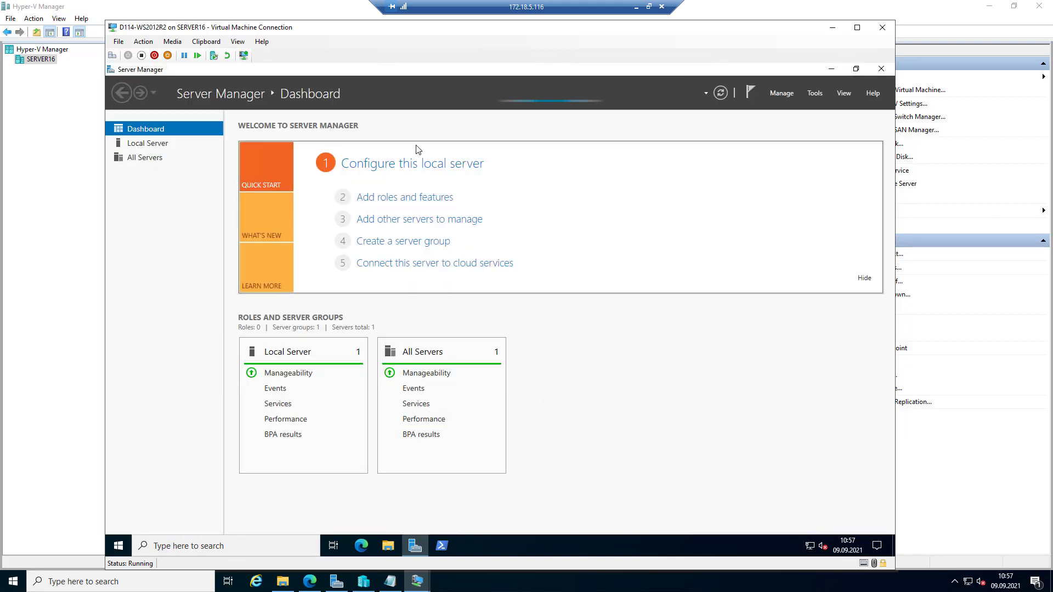
pyautogui.click(411, 166)
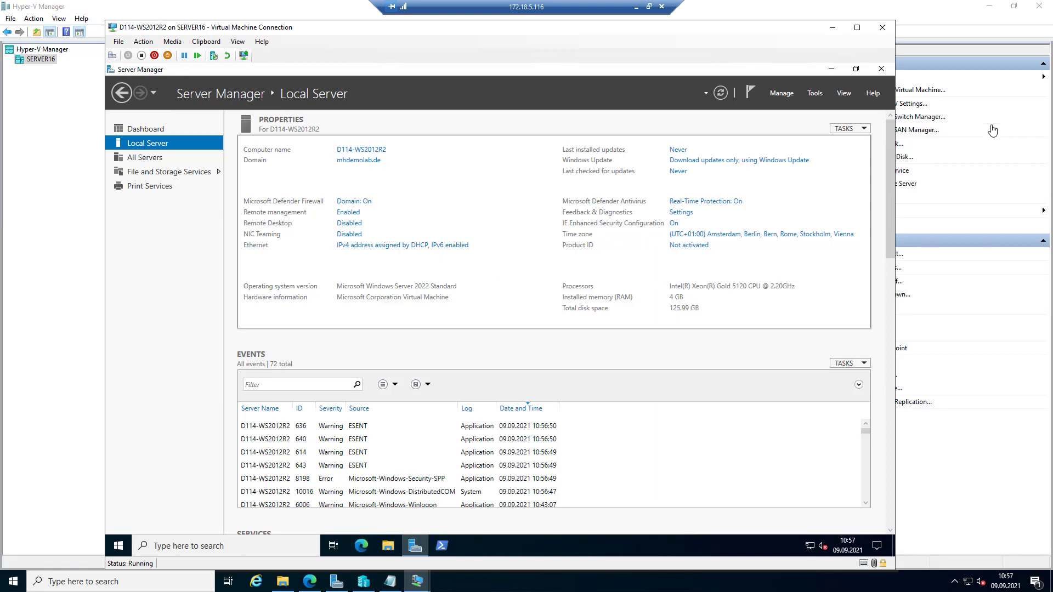
pyautogui.click(785, 94)
pyautogui.click(804, 107)
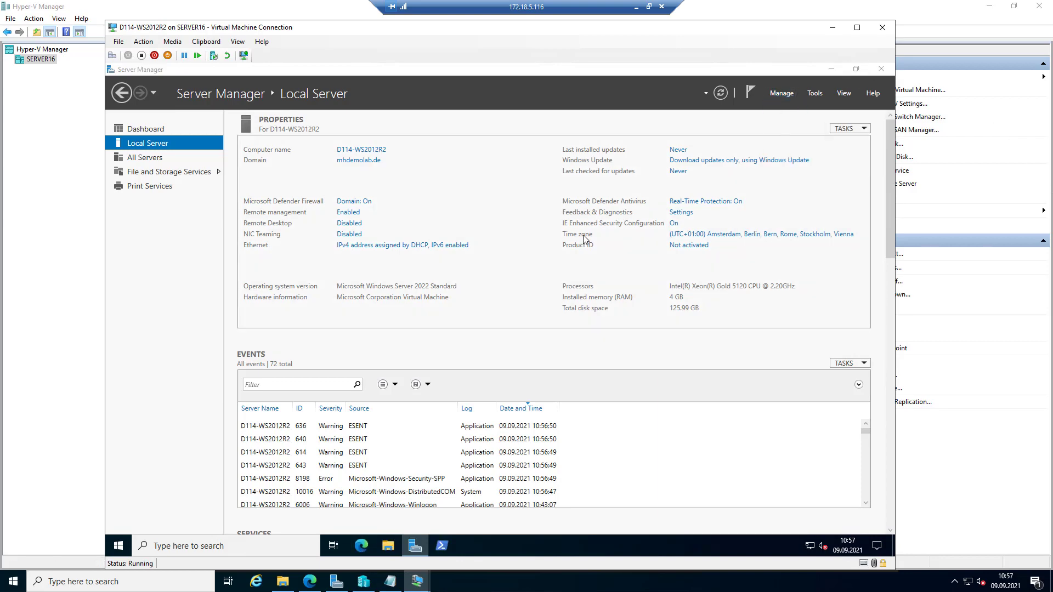
pyautogui.click(473, 431)
pyautogui.click(473, 431)
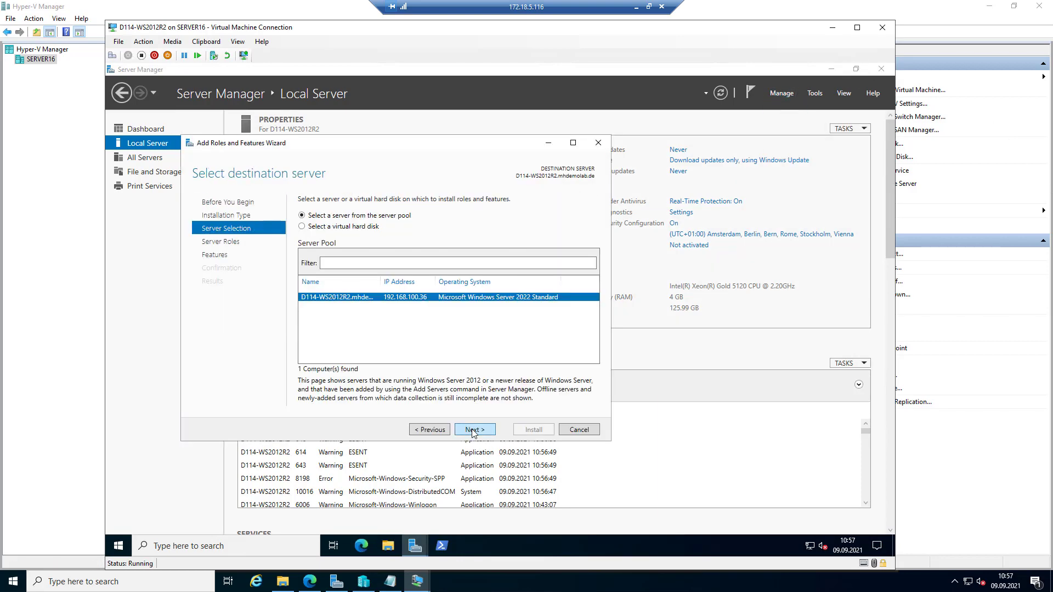
pyautogui.click(473, 431)
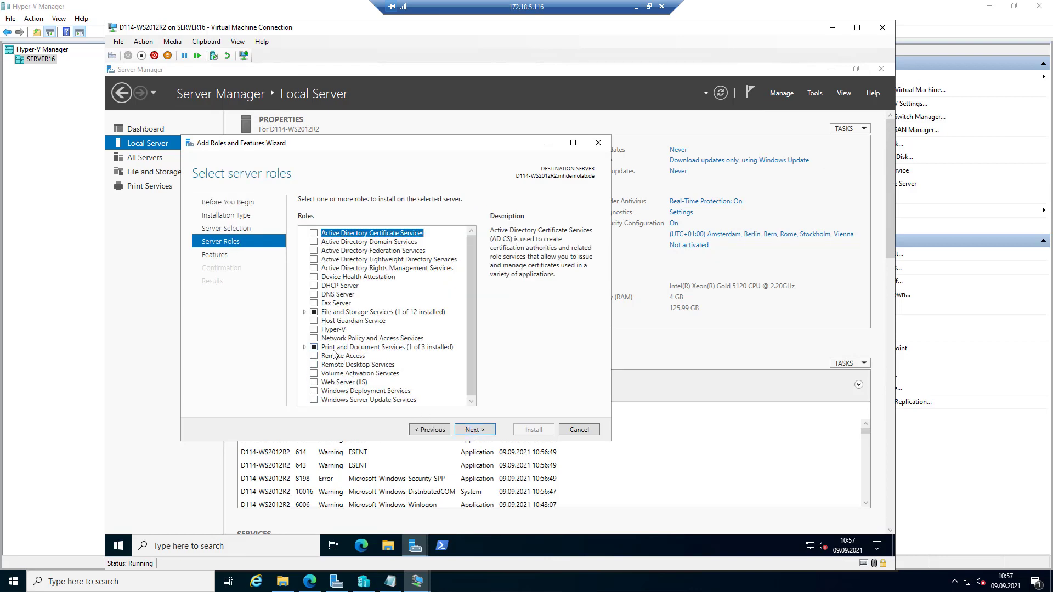
pyautogui.click(303, 348)
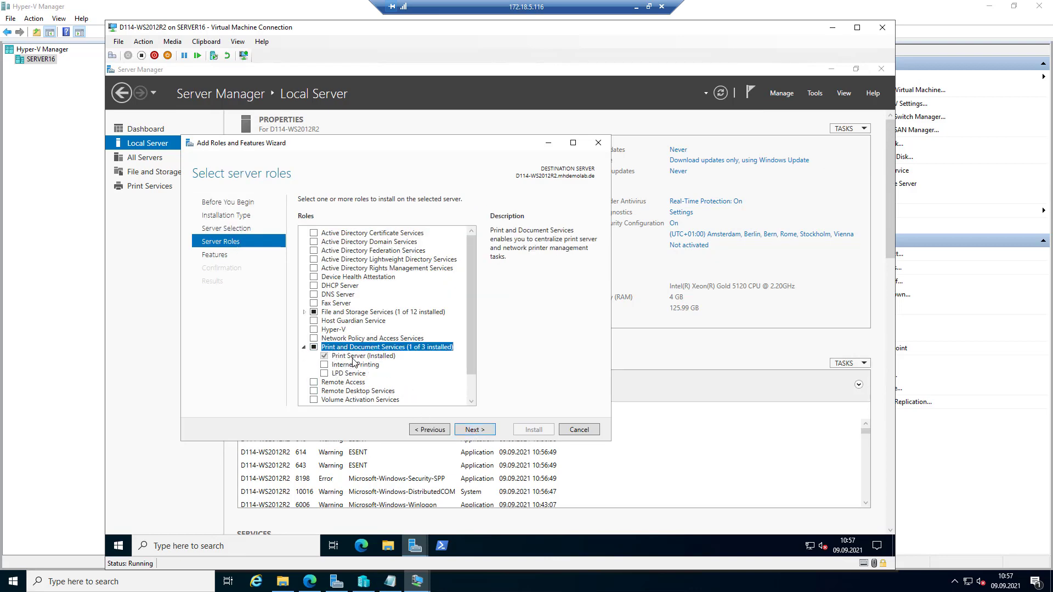
pyautogui.click(584, 431)
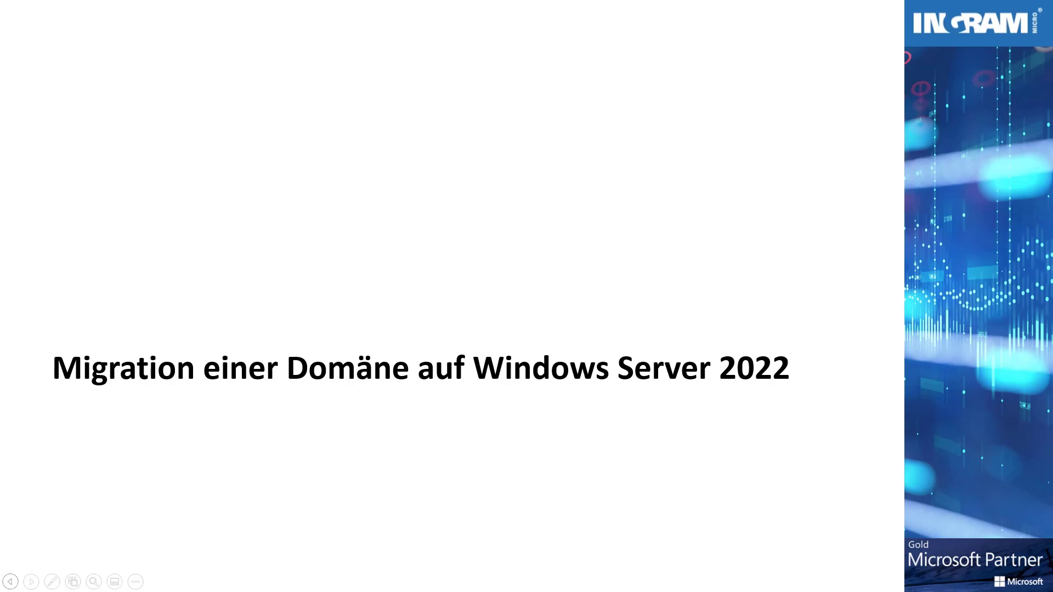
# - Advance the slideshow past 'Weitere Migrationsszenarien' to the 'Windows Server vs. Azure Stack HCI' slide
pyautogui.press('Right')
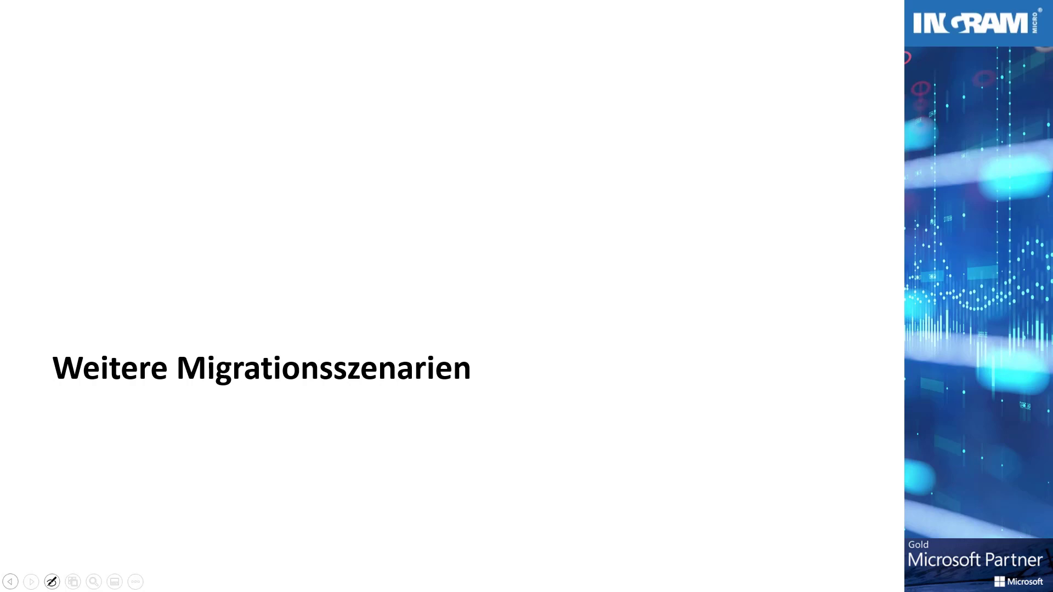
pyautogui.press('Right')
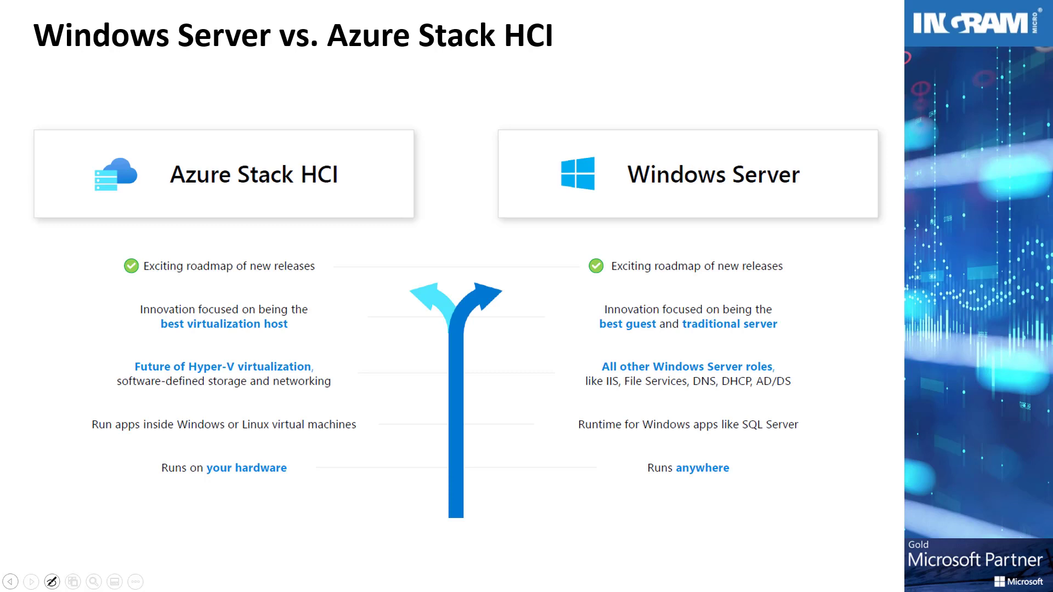